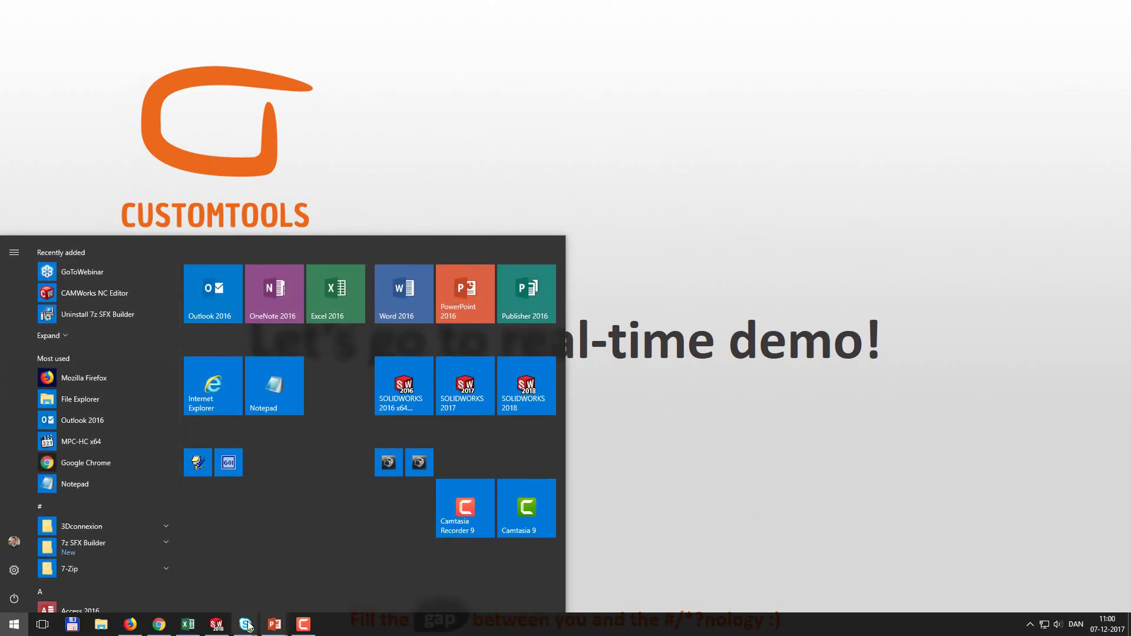
Step: Bring SOLIDWORKS to the front and open the CustomTools options
{"action": "left_click", "coordinate": [216, 624]}
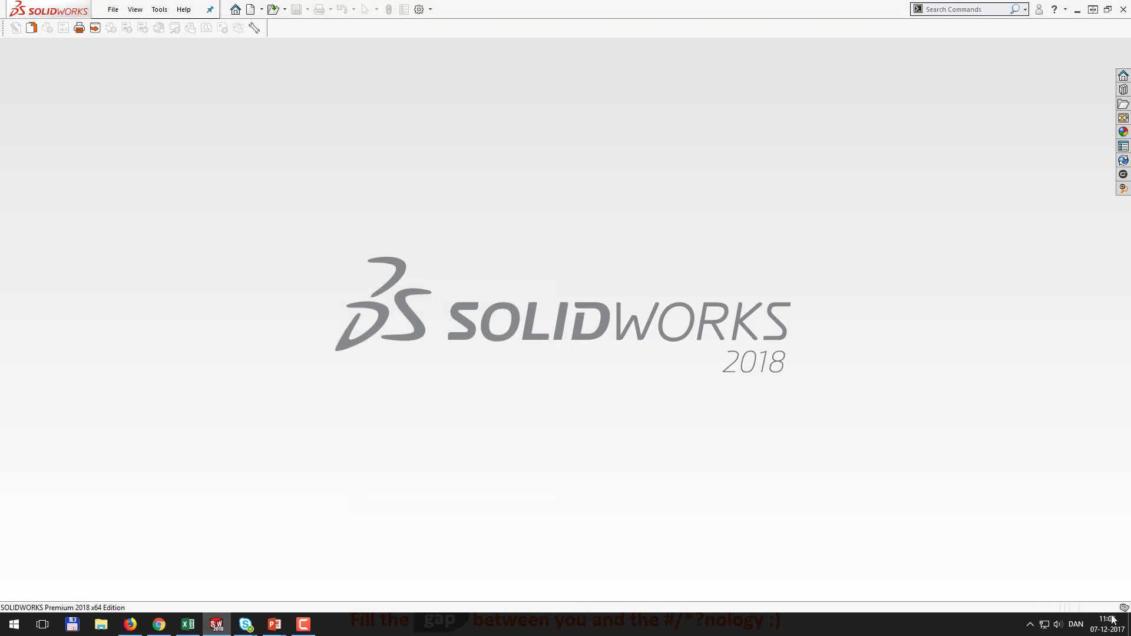
{"action": "mouse_move", "coordinate": [1109, 626]}
{"action": "left_click", "coordinate": [255, 30]}
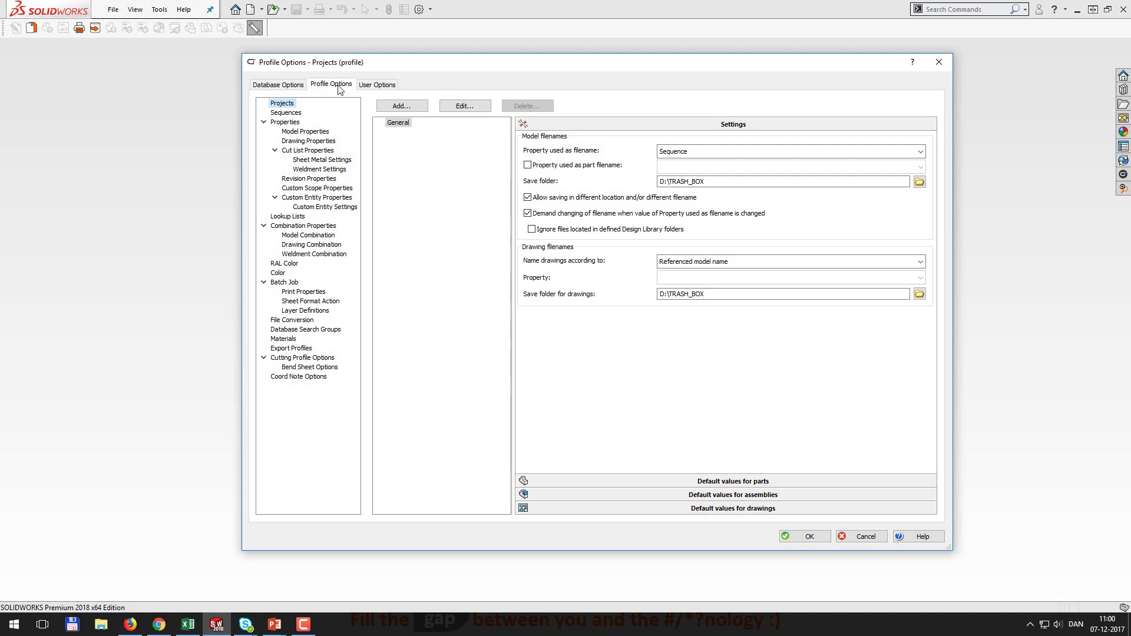
{"action": "left_click", "coordinate": [280, 89]}
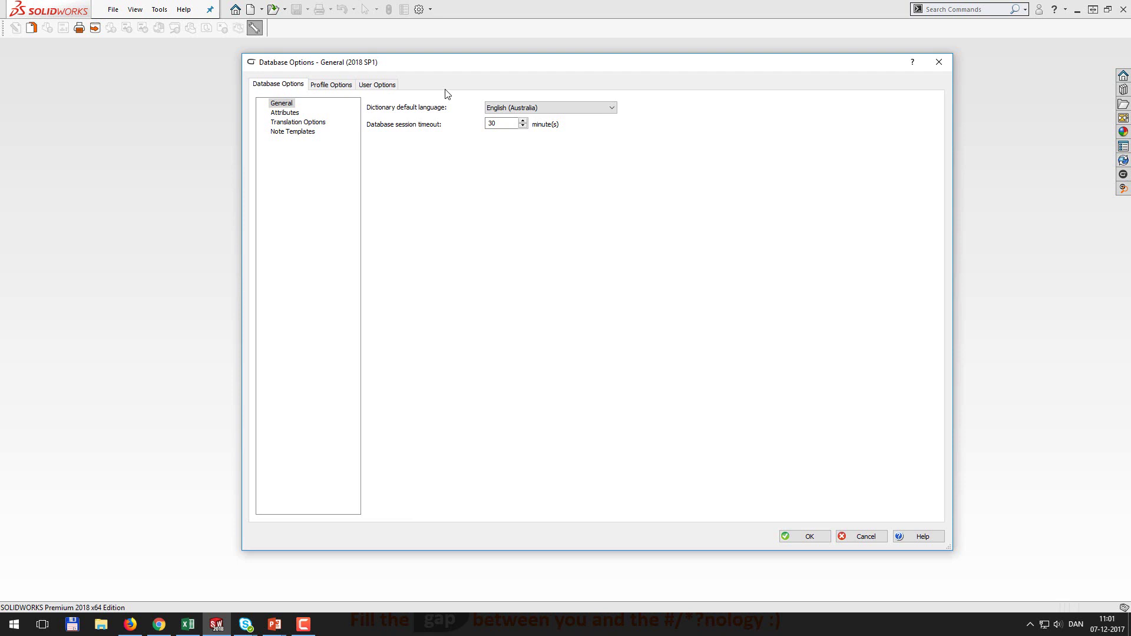
{"action": "left_click", "coordinate": [384, 87]}
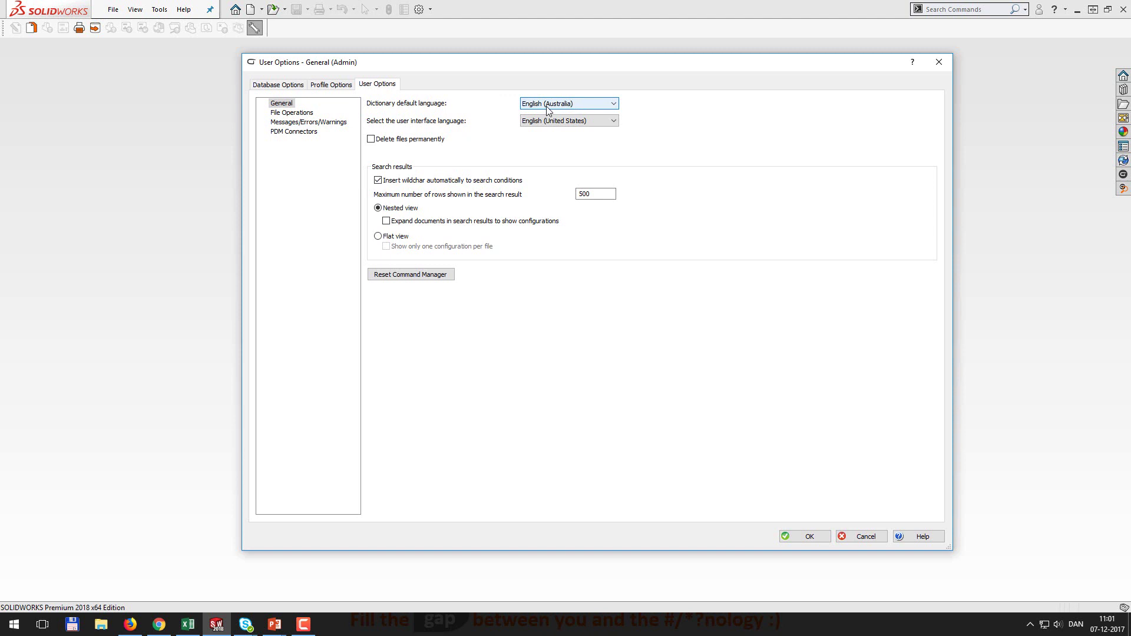
{"action": "left_click", "coordinate": [261, 86]}
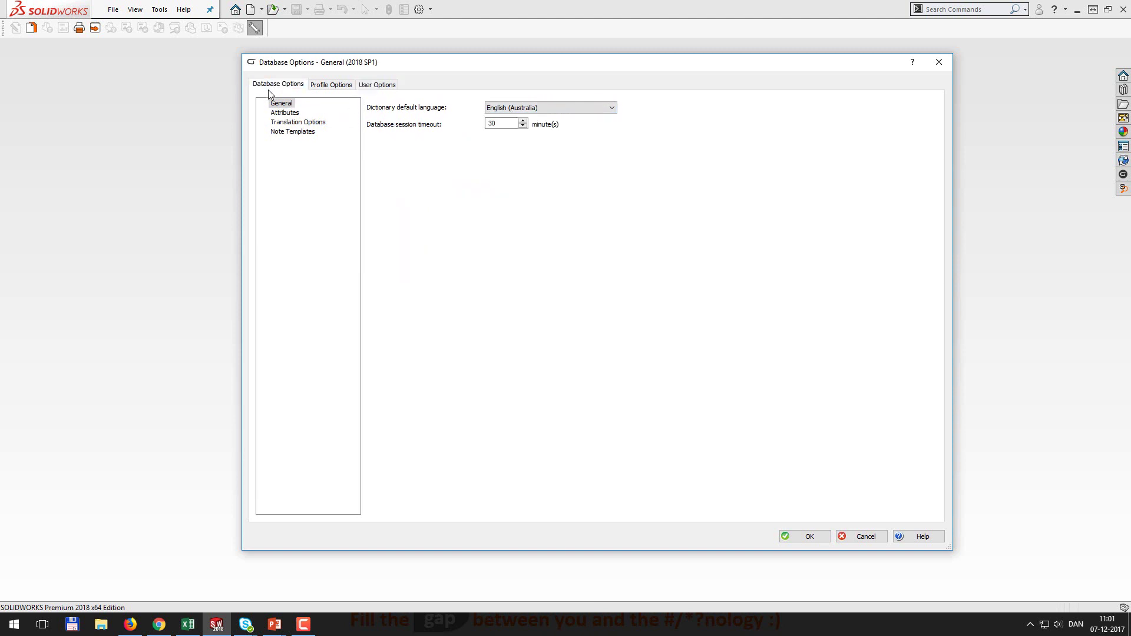
Step: Show the Translation Options page and select the Webinar dictionary
{"action": "left_click", "coordinate": [287, 125]}
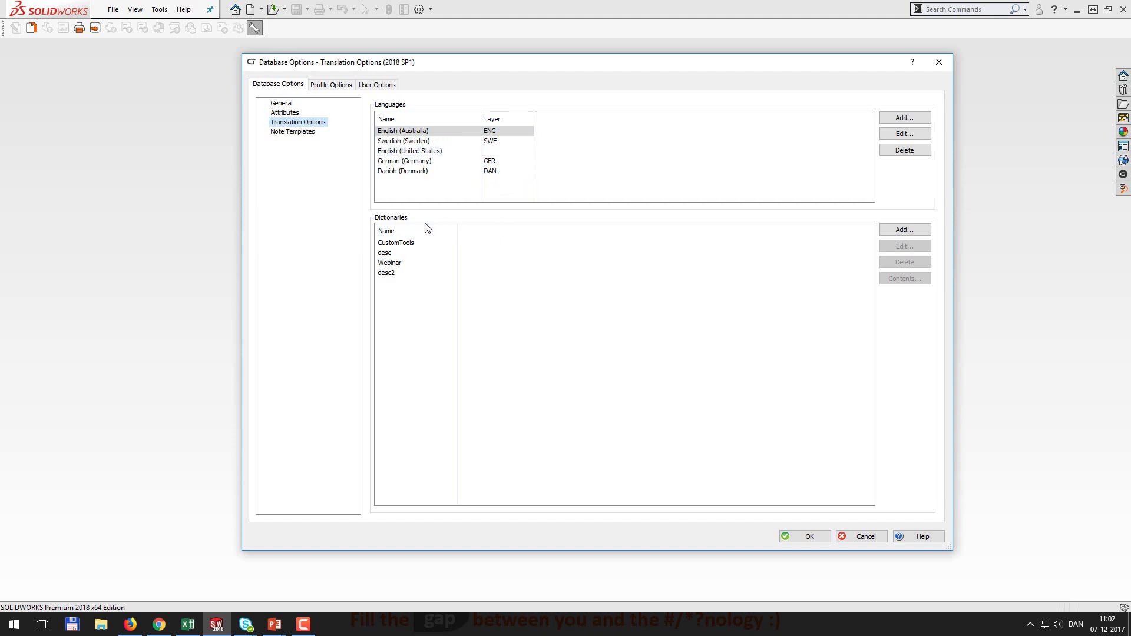
{"action": "left_click", "coordinate": [407, 265]}
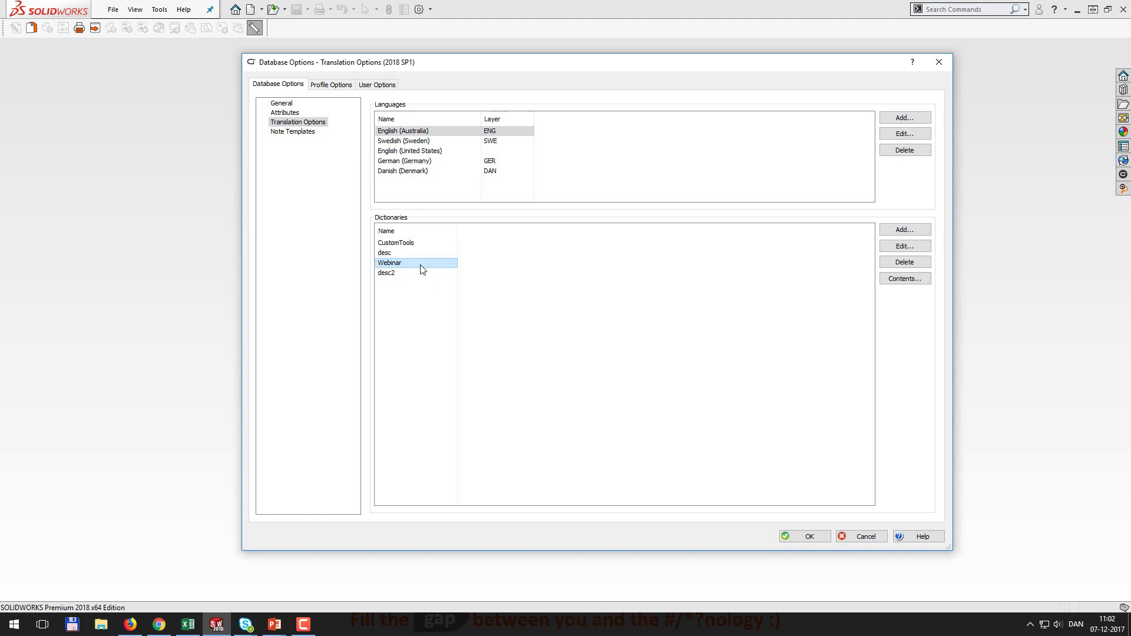
Step: Add a dictionary named 'test', confirm its contents are empty, then reselect Webinar
{"action": "left_click", "coordinate": [915, 231]}
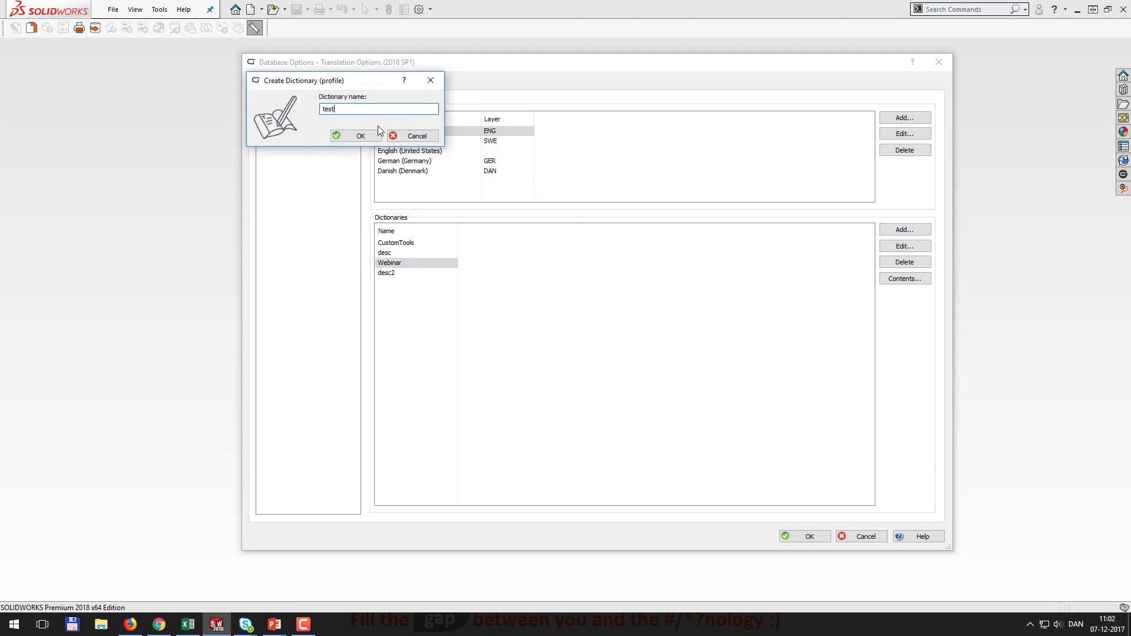
{"action": "left_click", "coordinate": [333, 136]}
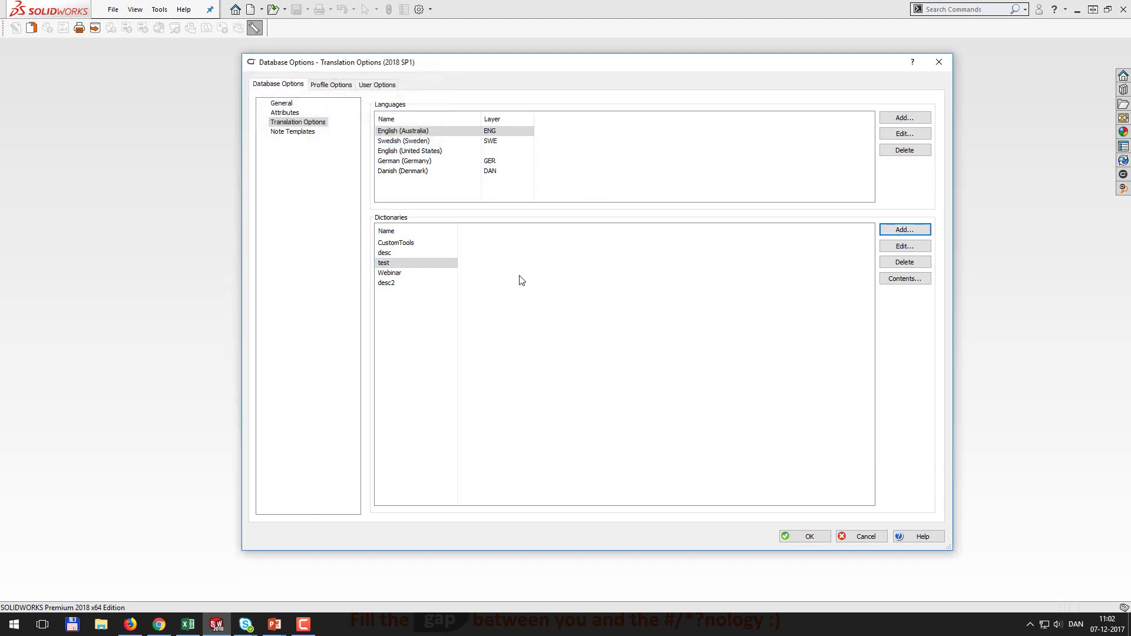
{"action": "left_click", "coordinate": [921, 282]}
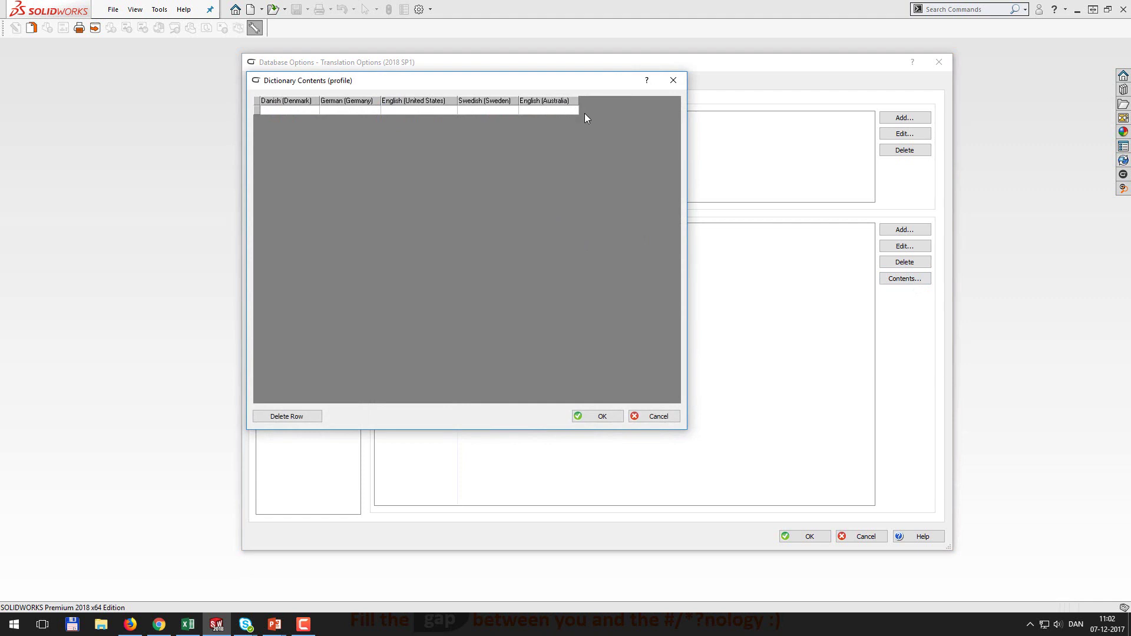
{"action": "left_click", "coordinate": [673, 81]}
{"action": "left_click", "coordinate": [395, 274]}
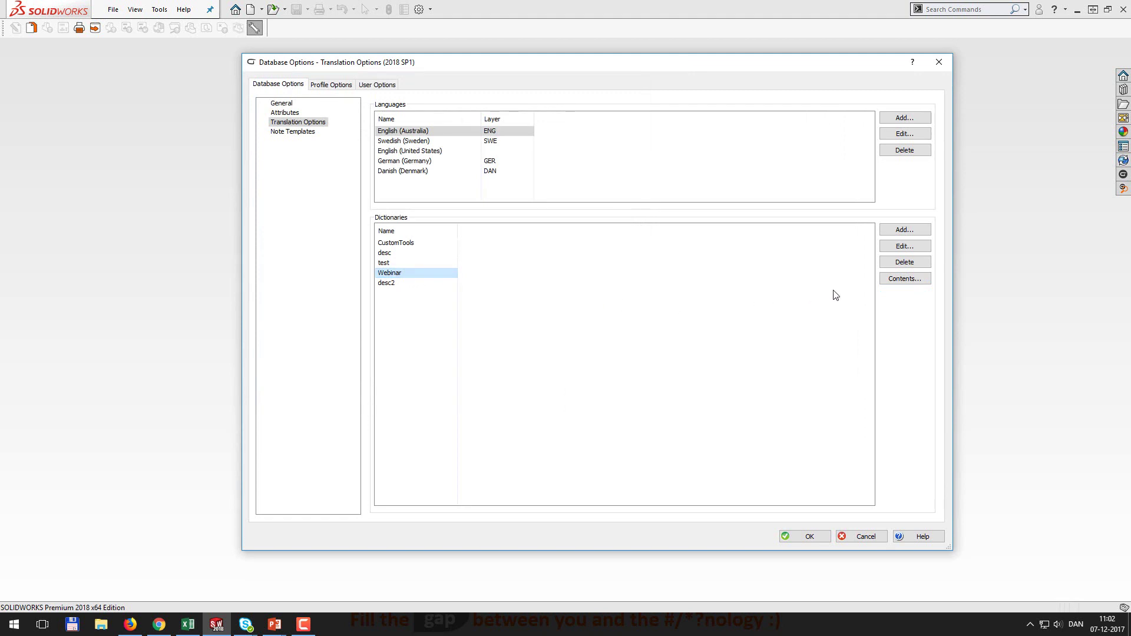
Step: Review the Webinar dictionary's translation table, then close it
{"action": "left_click", "coordinate": [904, 280]}
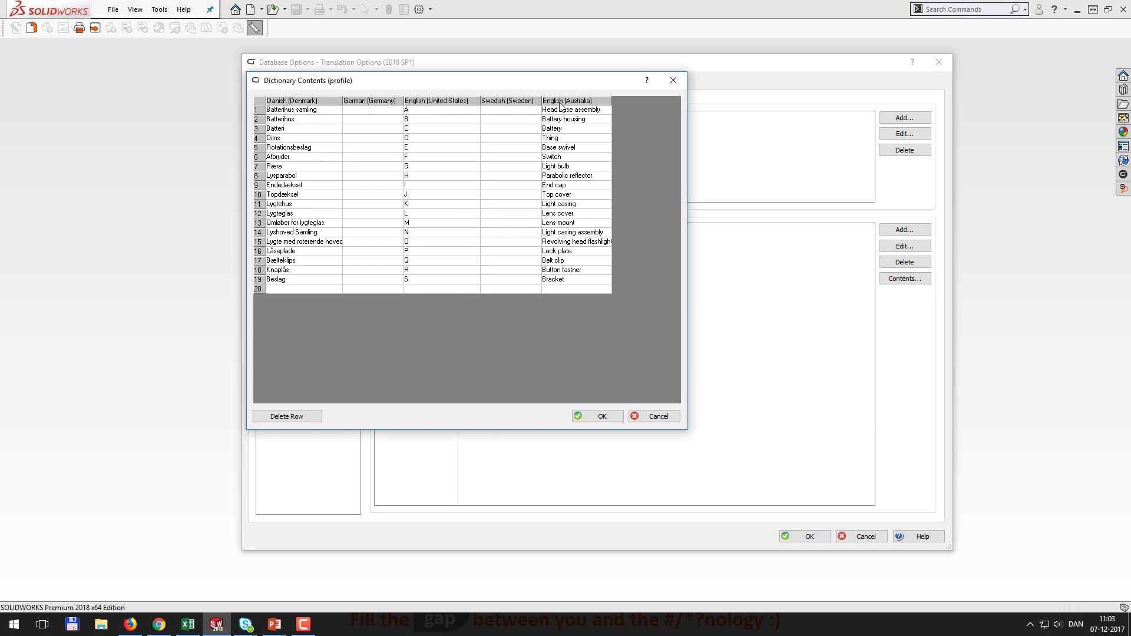
{"action": "left_click_drag", "start_coordinate": [541, 81], "coordinate": [605, 216]}
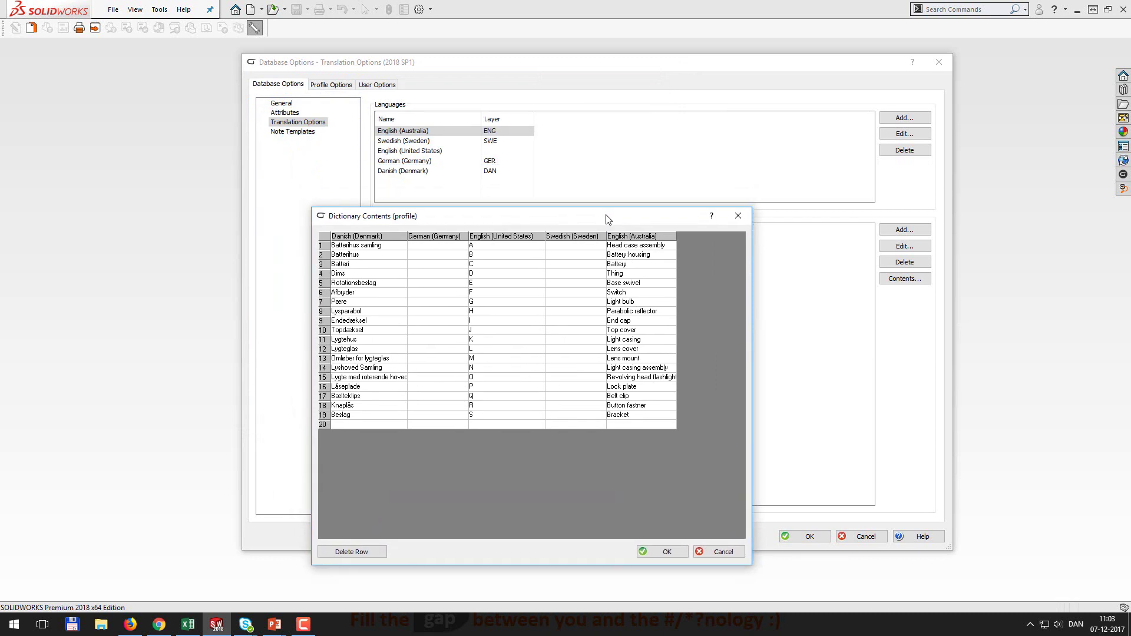
{"action": "left_click", "coordinate": [737, 216]}
Step: Delete the Swedish (Sweden) and German (Germany) translation languages
{"action": "left_click", "coordinate": [416, 142]}
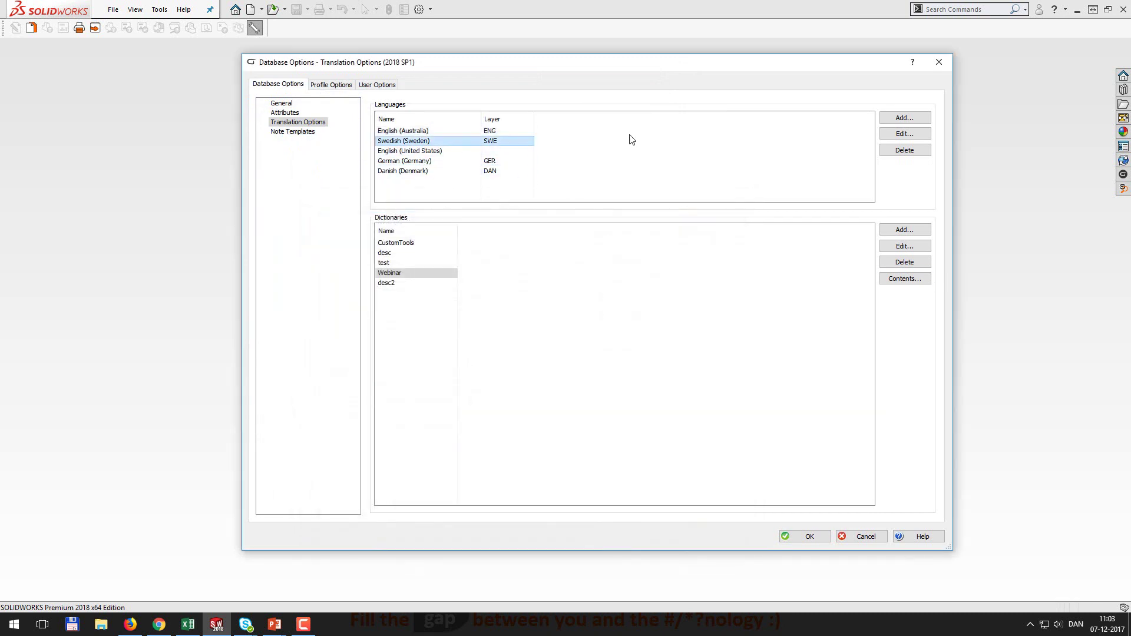
{"action": "left_click", "coordinate": [905, 150]}
{"action": "left_click", "coordinate": [533, 327]}
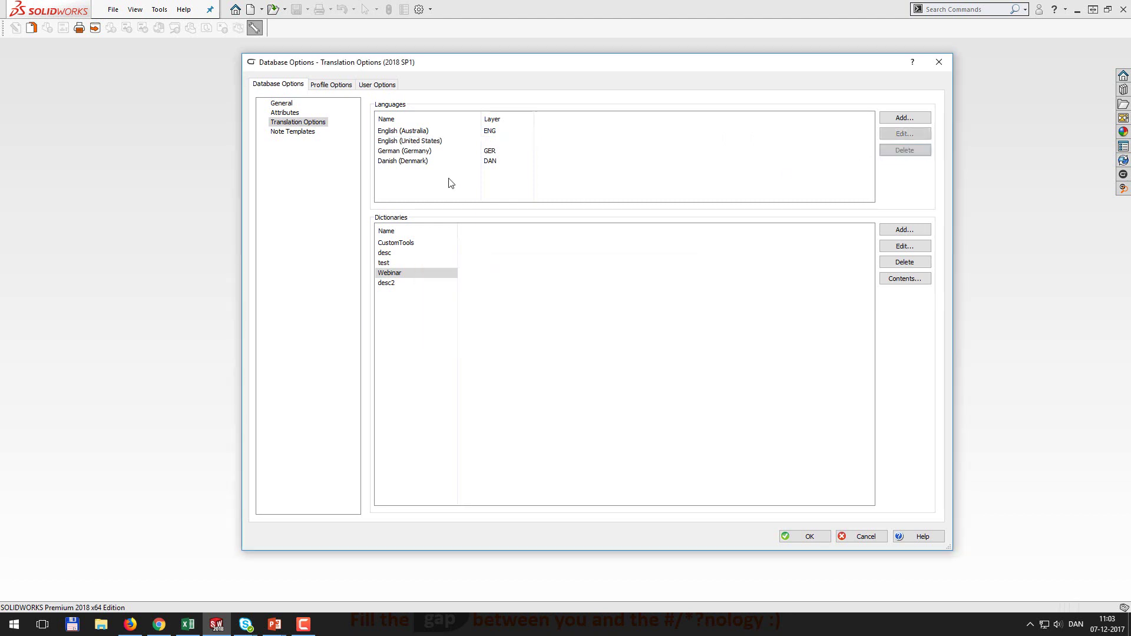
{"action": "left_click", "coordinate": [442, 152]}
{"action": "left_click", "coordinate": [895, 152]}
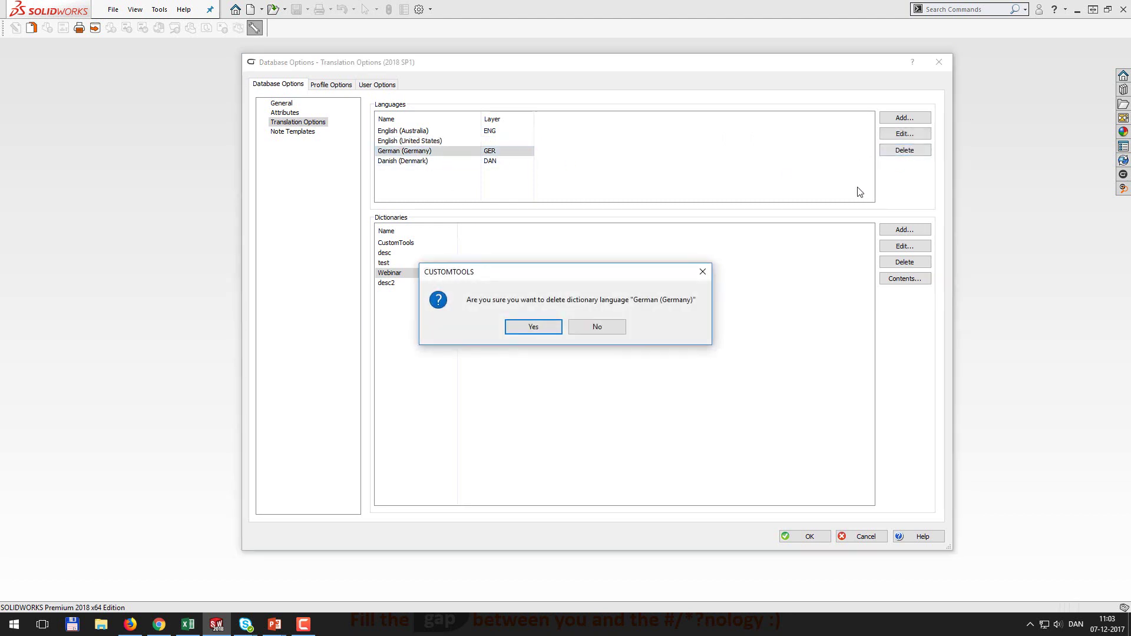
{"action": "left_click", "coordinate": [554, 327]}
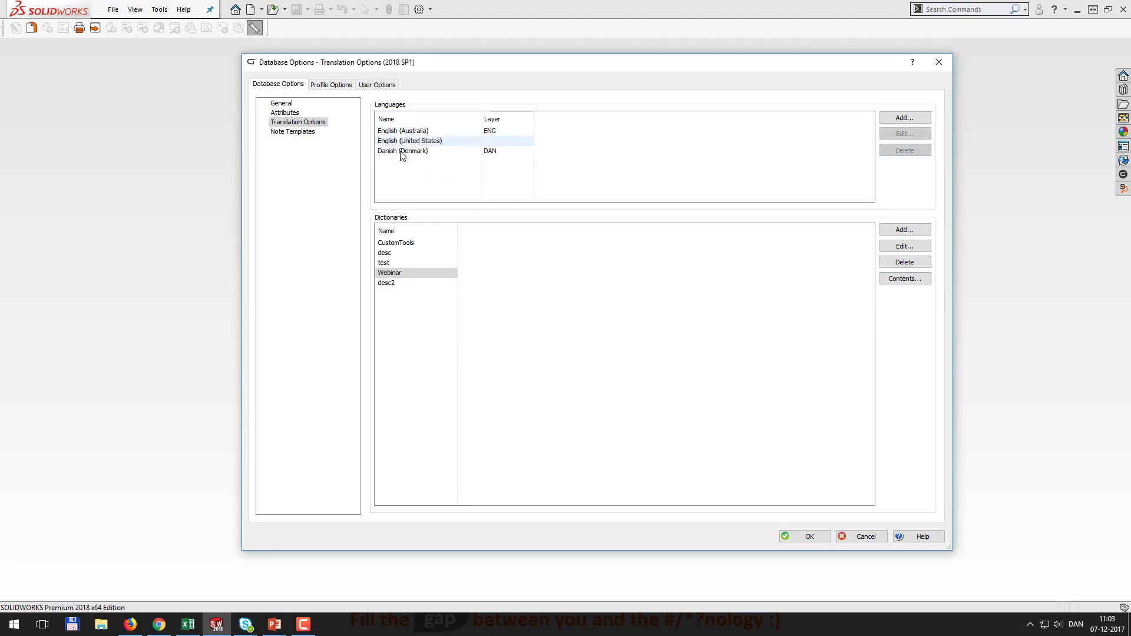
Step: Copy all Webinar dictionary rows and paste them into Excel Book1
{"action": "left_click", "coordinate": [903, 280]}
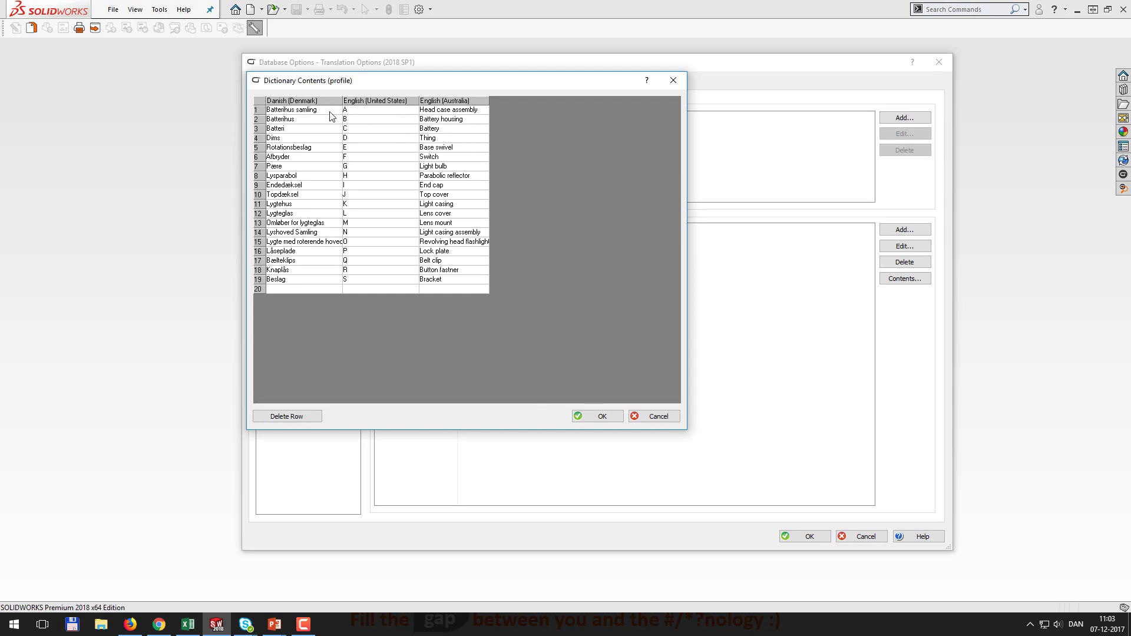
{"action": "left_click", "coordinate": [282, 112]}
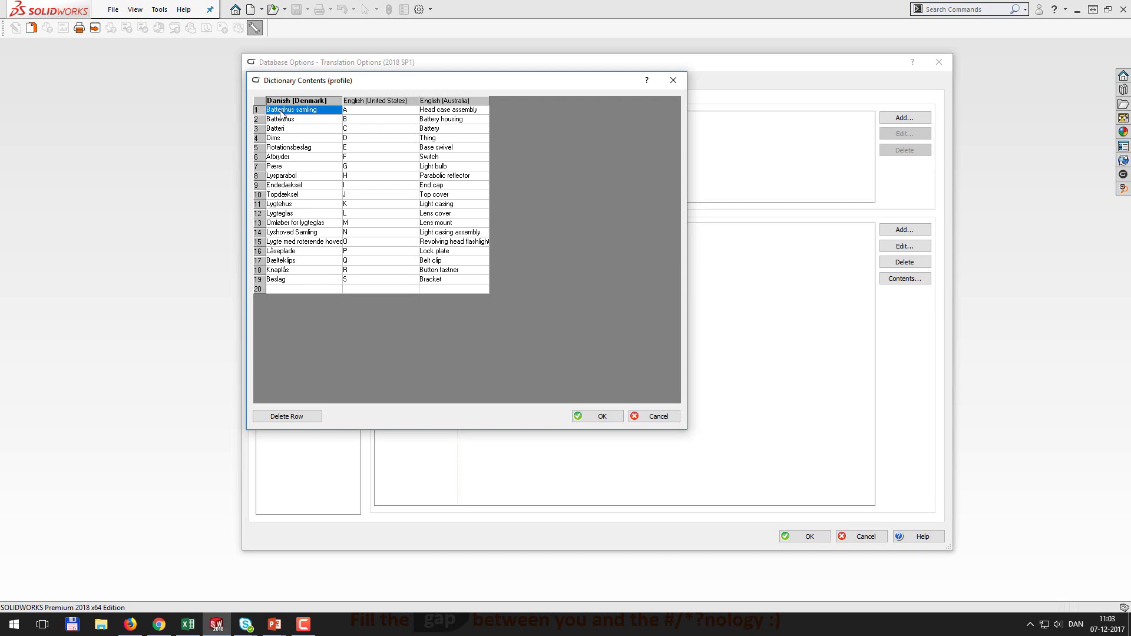
{"action": "key", "text": "ctrl+a"}
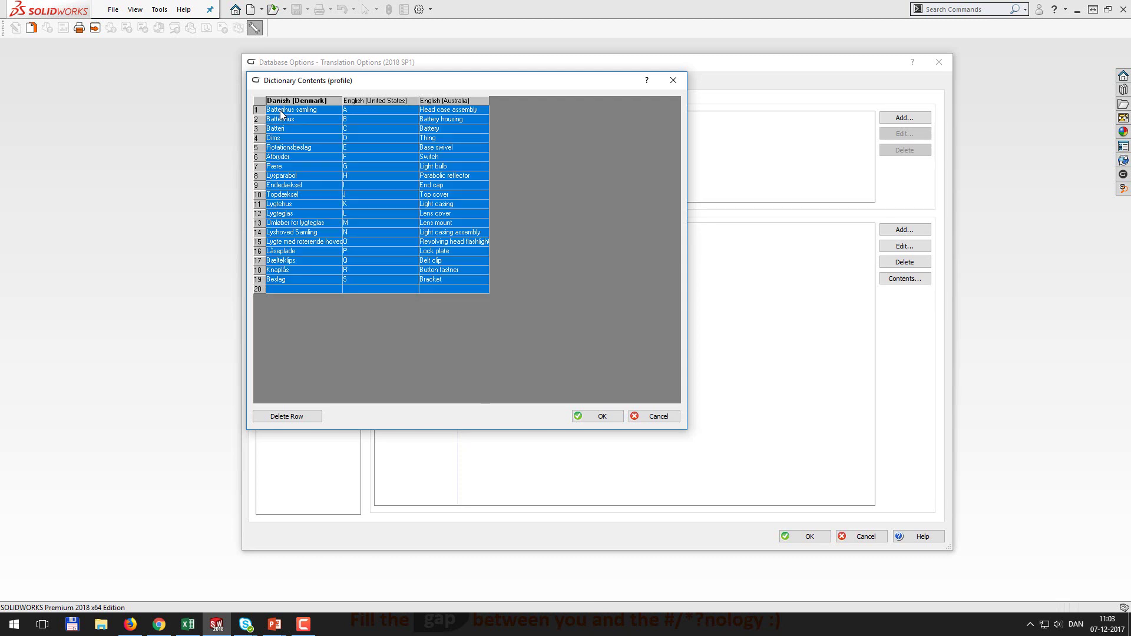
{"action": "left_click", "coordinate": [188, 624]}
{"action": "key", "text": "ctrl+v"}
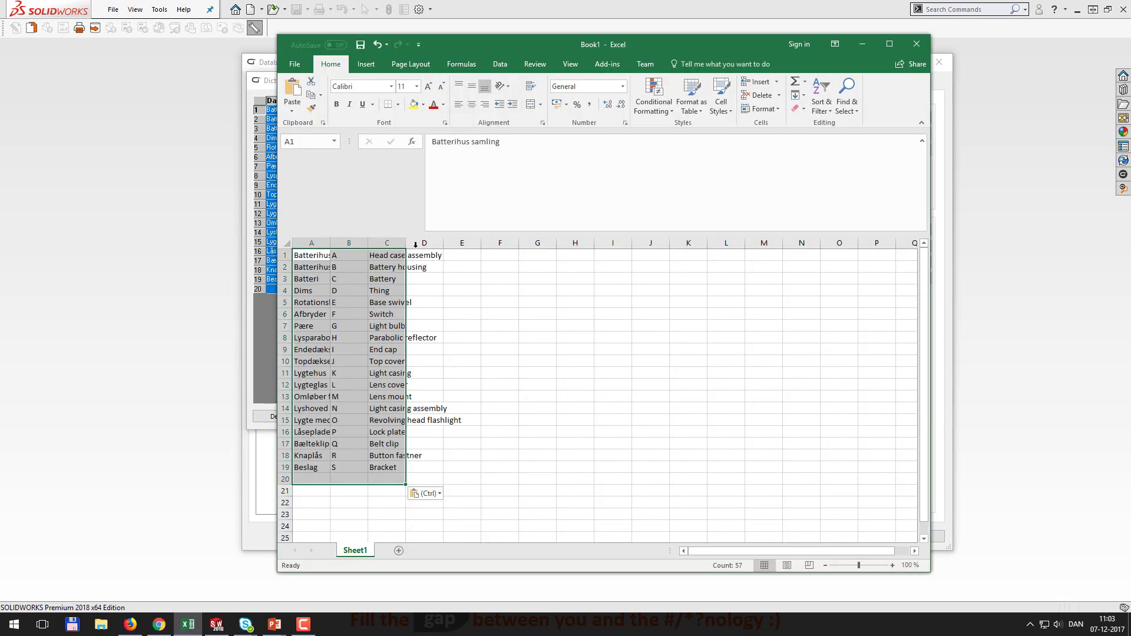
Step: Widen column C, copy the entire Excel sheet, and return to the dictionary table
{"action": "left_click_drag", "start_coordinate": [406, 244], "coordinate": [537, 244]}
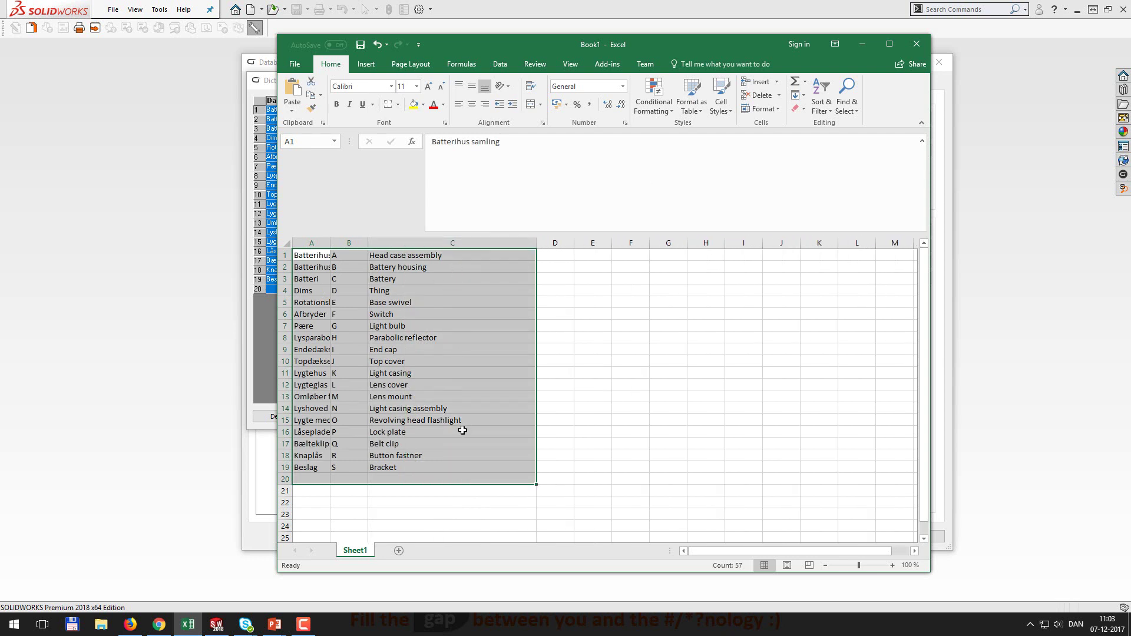
{"action": "left_click", "coordinate": [615, 422]}
{"action": "left_click", "coordinate": [286, 243]}
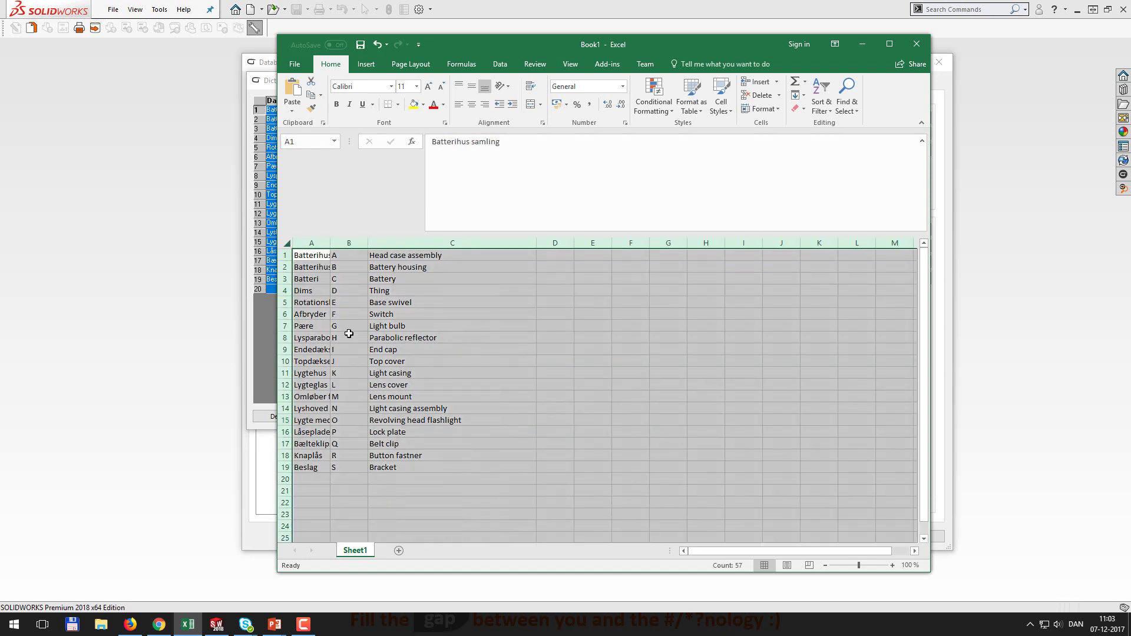
{"action": "key", "text": "ctrl+c"}
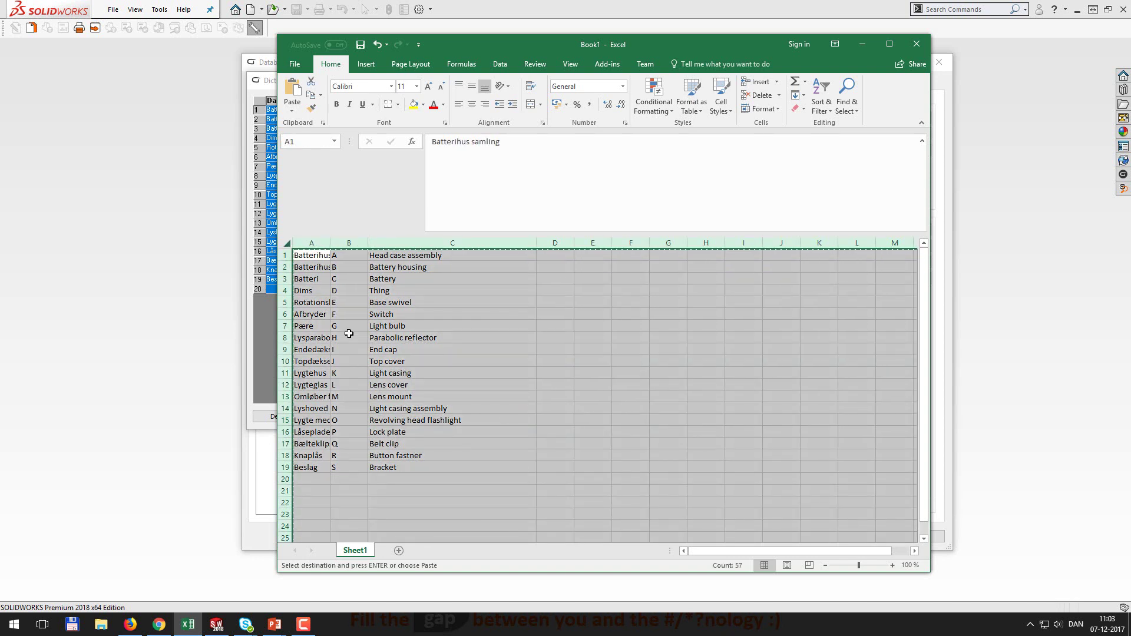
{"action": "left_click", "coordinate": [267, 86]}
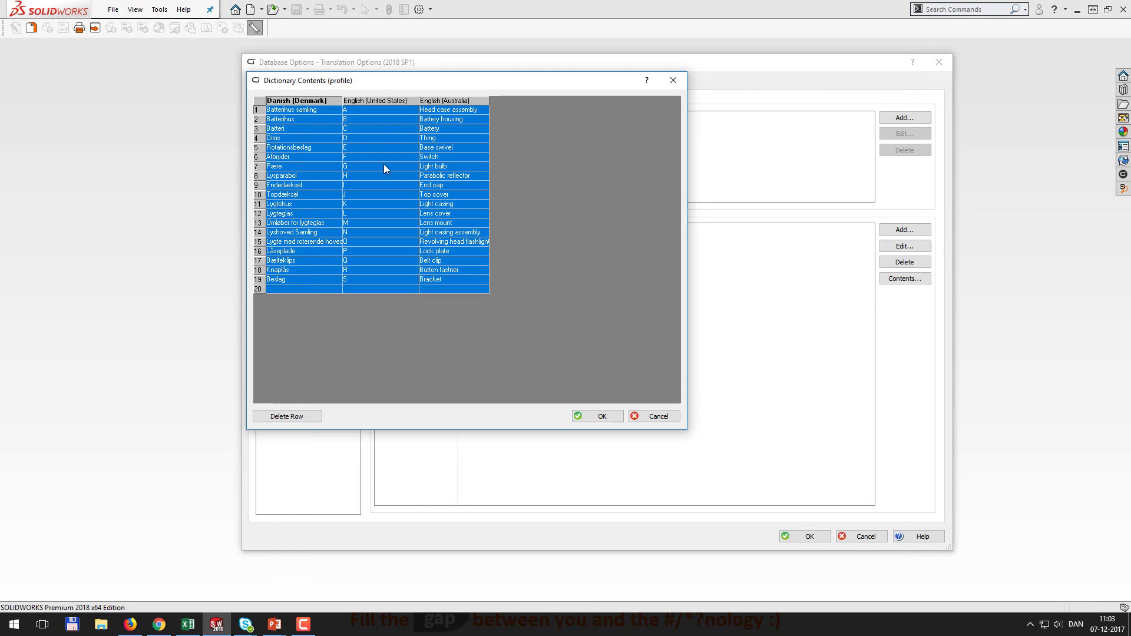
Step: Close the dictionary contents window with OK
{"action": "left_click", "coordinate": [612, 419]}
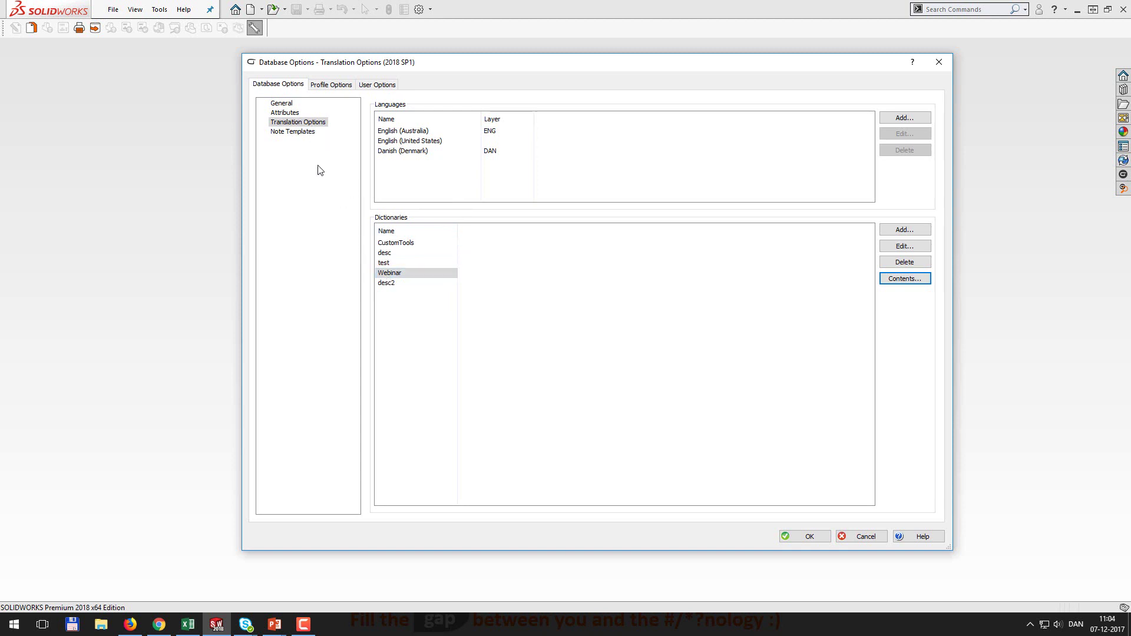
Step: Link the description model property to the Webinar dictionary with OpenDictionary button function
{"action": "left_click", "coordinate": [334, 86]}
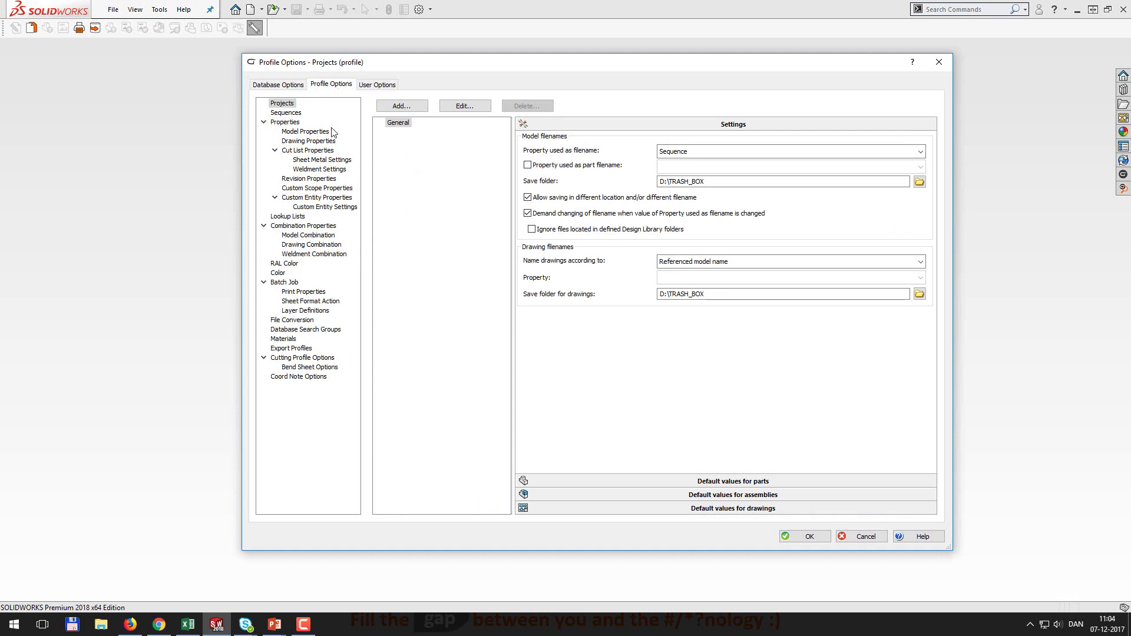
{"action": "left_click", "coordinate": [308, 133]}
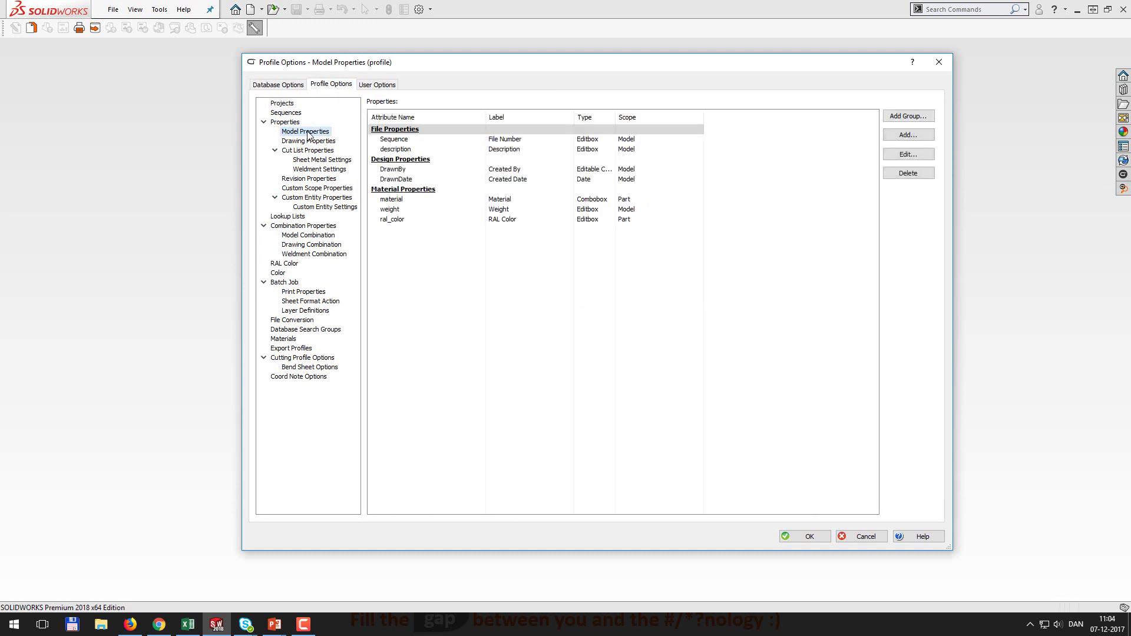
{"action": "double_click", "coordinate": [409, 151]}
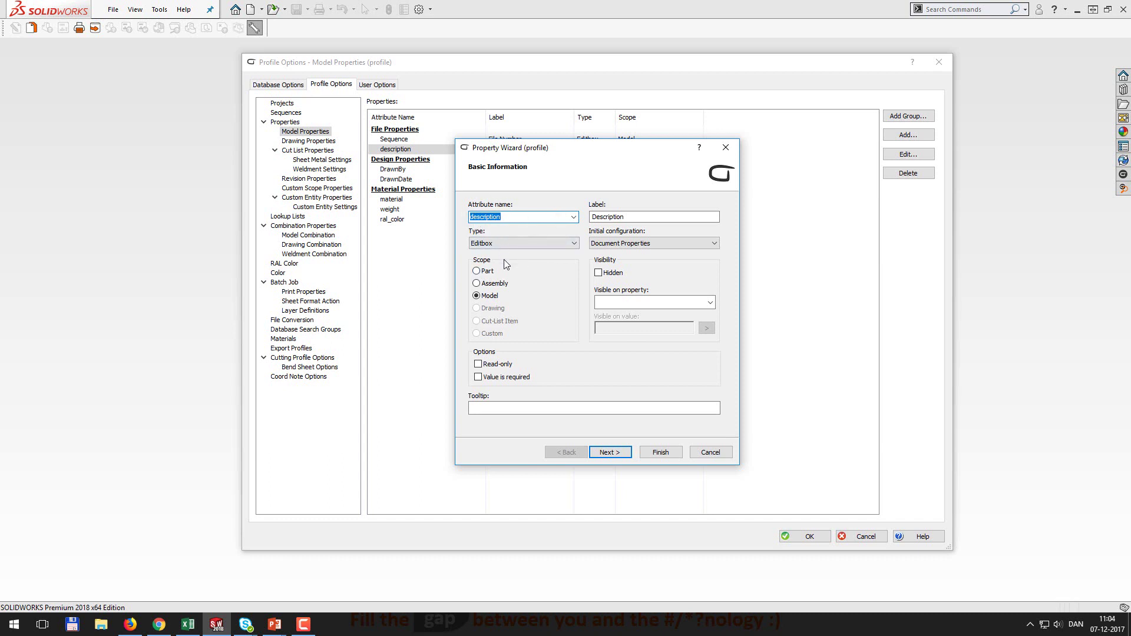
{"action": "left_click", "coordinate": [609, 452]}
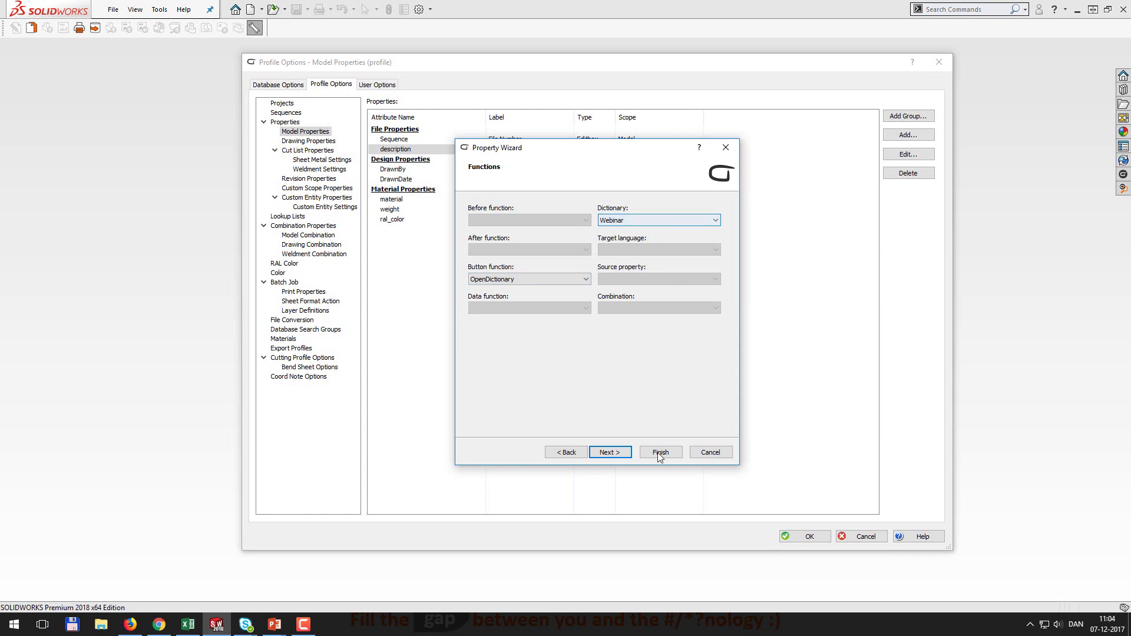
{"action": "left_click", "coordinate": [672, 458]}
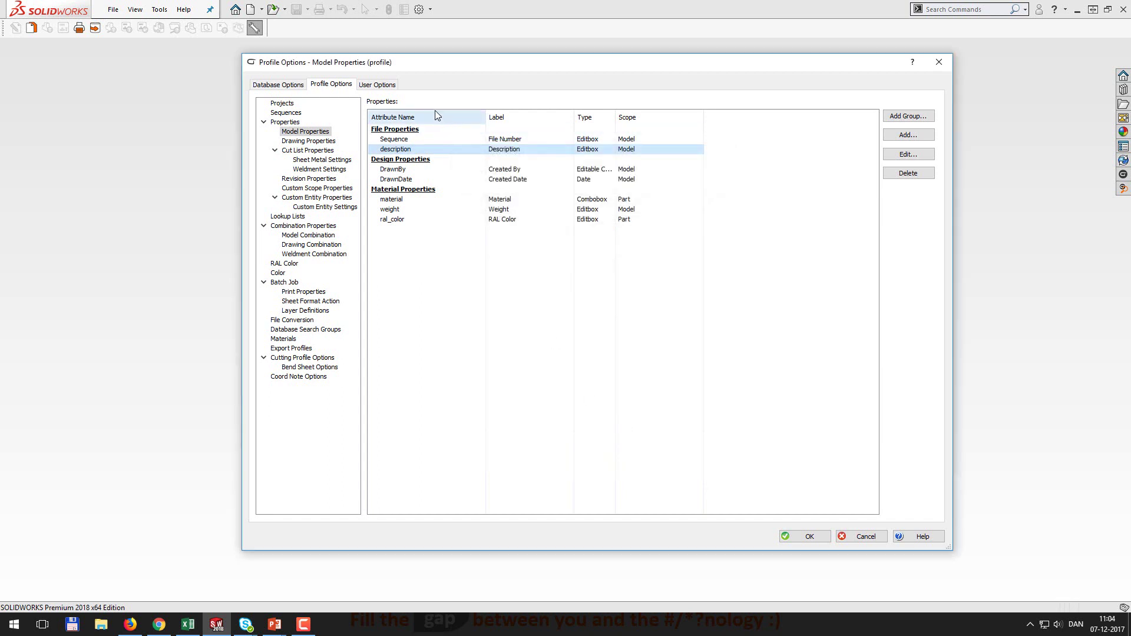
{"action": "left_click", "coordinate": [384, 86]}
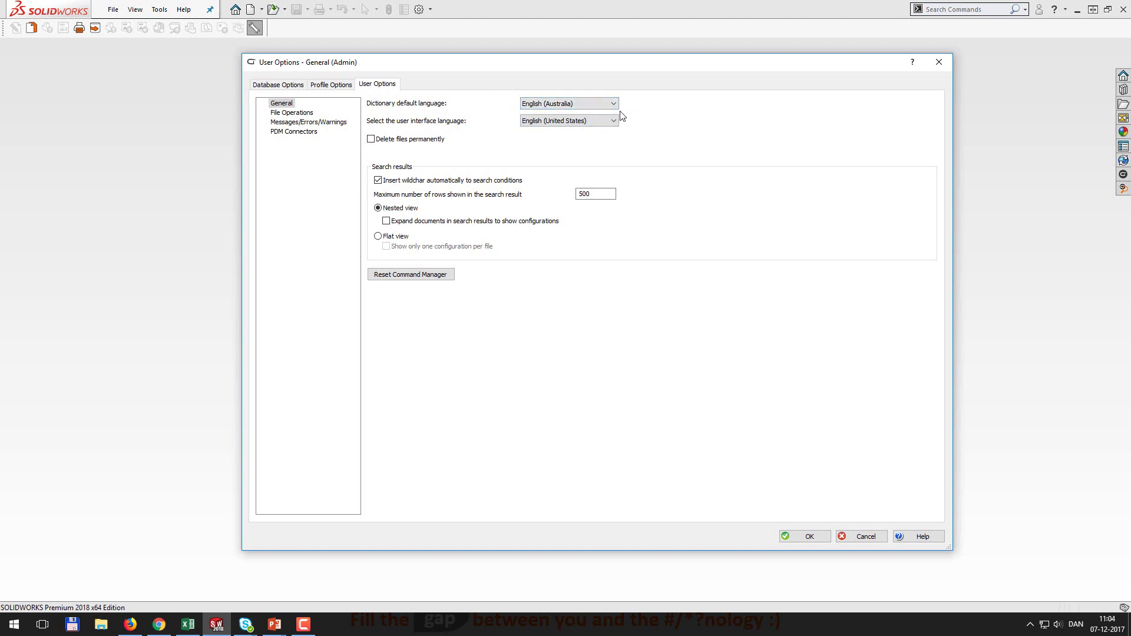
{"action": "left_click", "coordinate": [331, 85]}
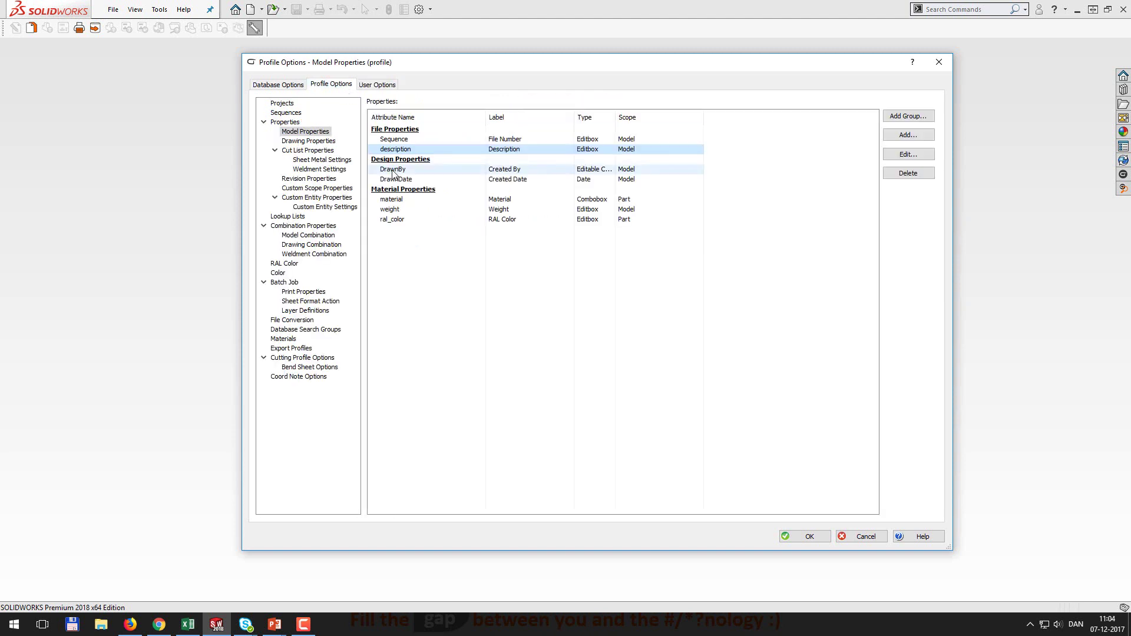
Step: Close the CustomTools options and create a new part document, Part2
{"action": "left_click", "coordinate": [808, 537]}
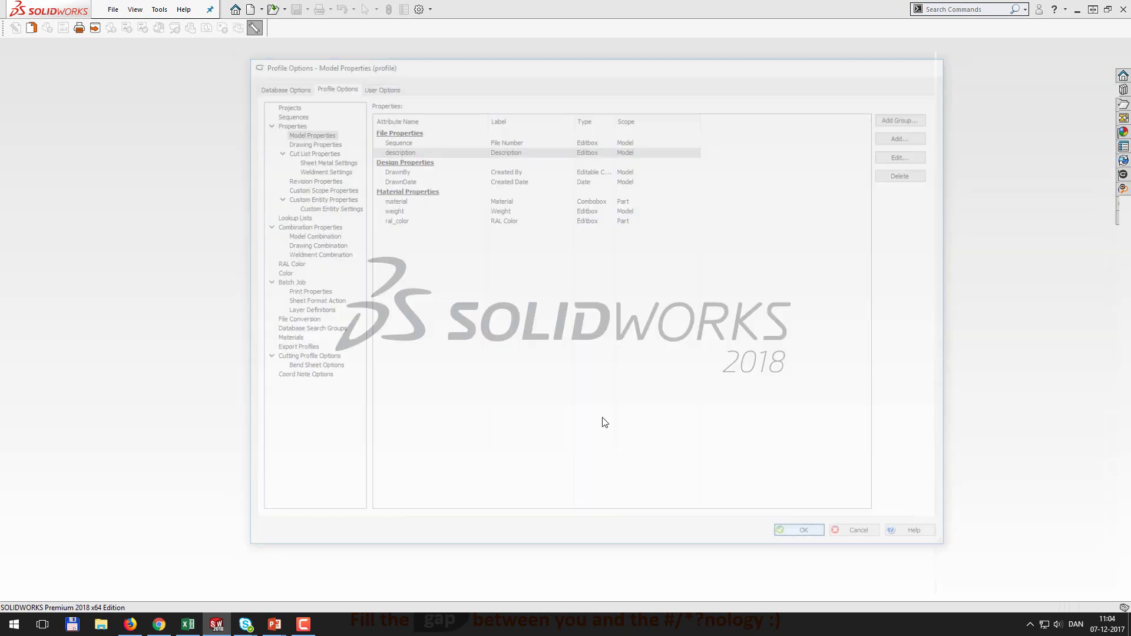
{"action": "left_click", "coordinate": [251, 9]}
{"action": "double_click", "coordinate": [235, 264]}
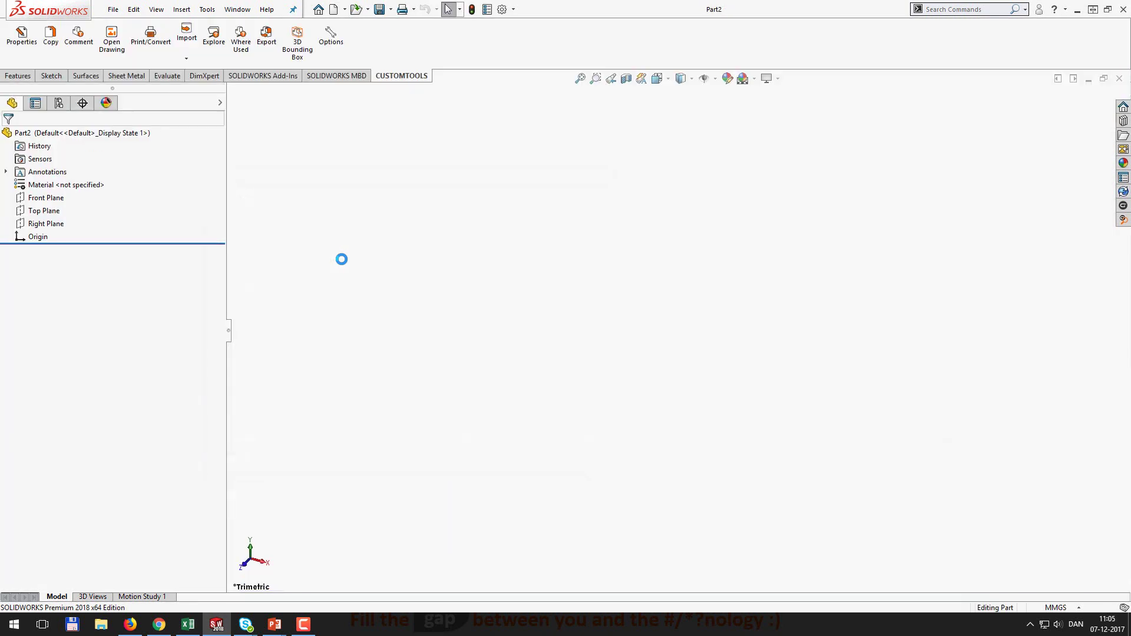
Step: Open the part's CustomTools properties and search the Description translations for 'len'
{"action": "left_click", "coordinate": [21, 35]}
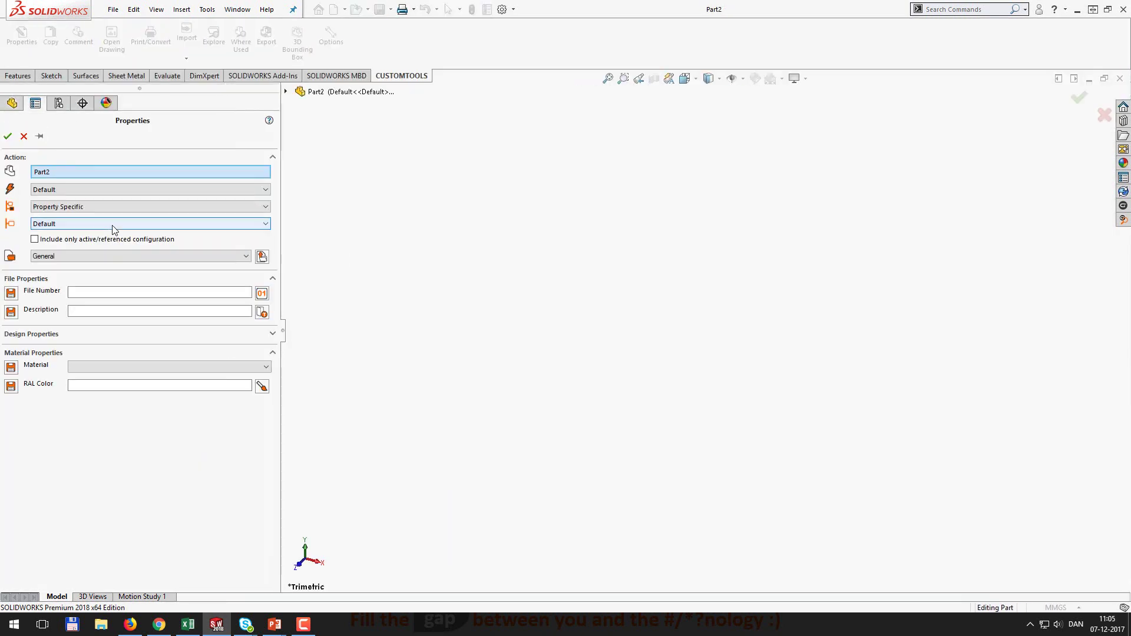
{"action": "left_click", "coordinate": [262, 312]}
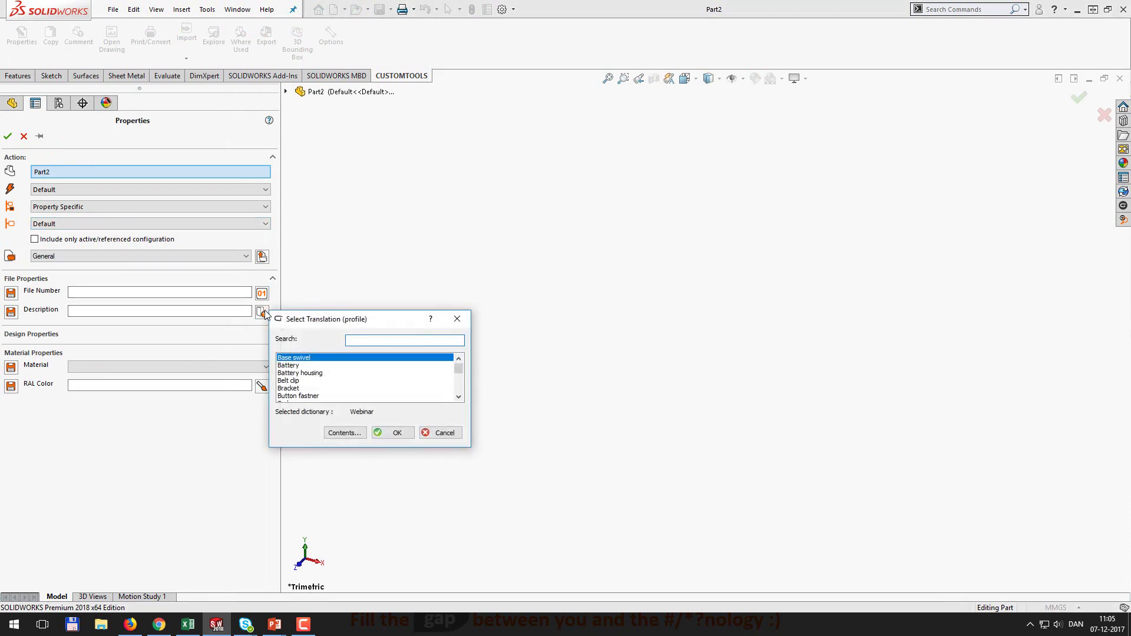
{"action": "left_click_drag", "start_coordinate": [357, 319], "coordinate": [383, 276]}
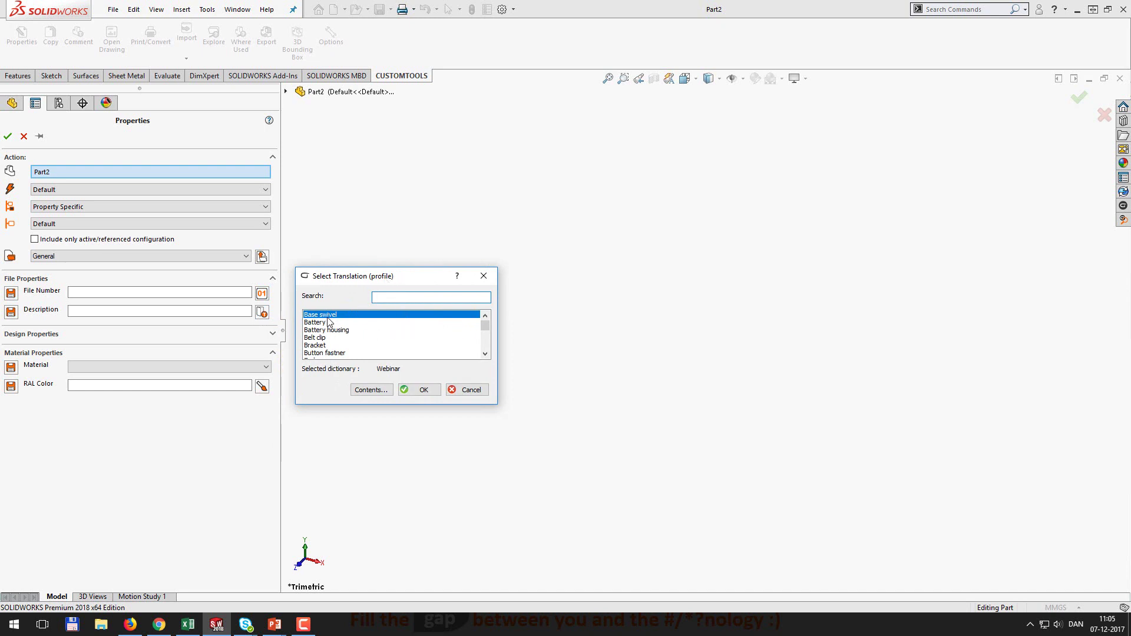
{"action": "scroll", "coordinate": [329, 333], "scroll_direction": "down", "scroll_amount": 2}
{"action": "scroll", "coordinate": [329, 339], "scroll_direction": "up", "scroll_amount": 2}
{"action": "mouse_move", "coordinate": [486, 330]}
{"action": "left_mouse_down"}
{"action": "mouse_move", "coordinate": [487, 343]}
{"action": "mouse_move", "coordinate": [487, 325]}
{"action": "left_mouse_up"}
{"action": "type", "text": "l"}
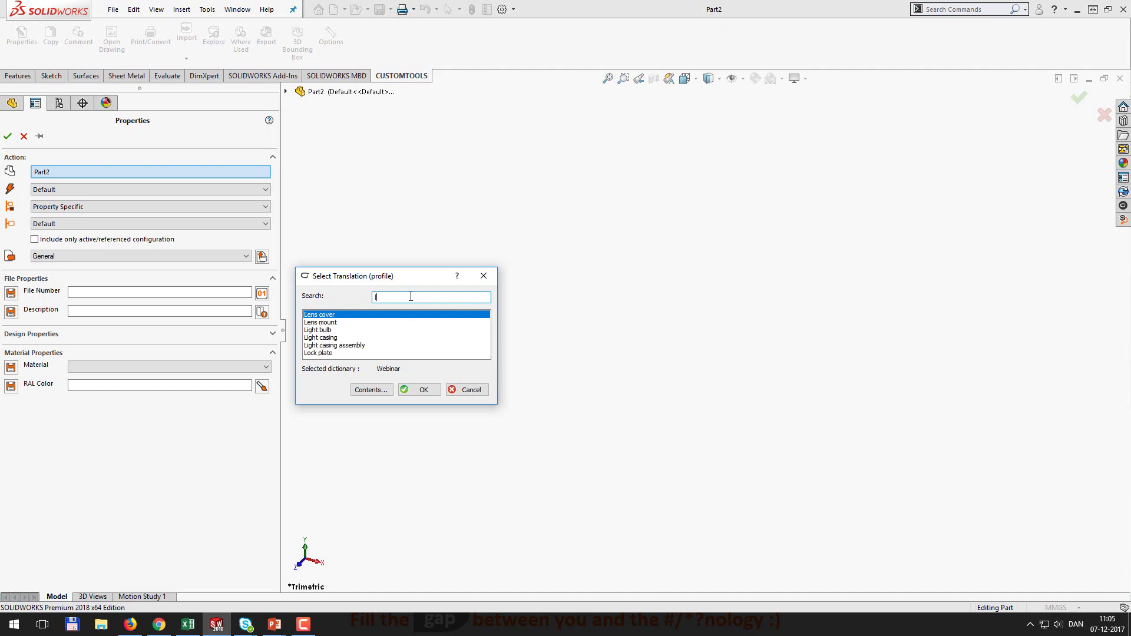
{"action": "type", "text": "e"}
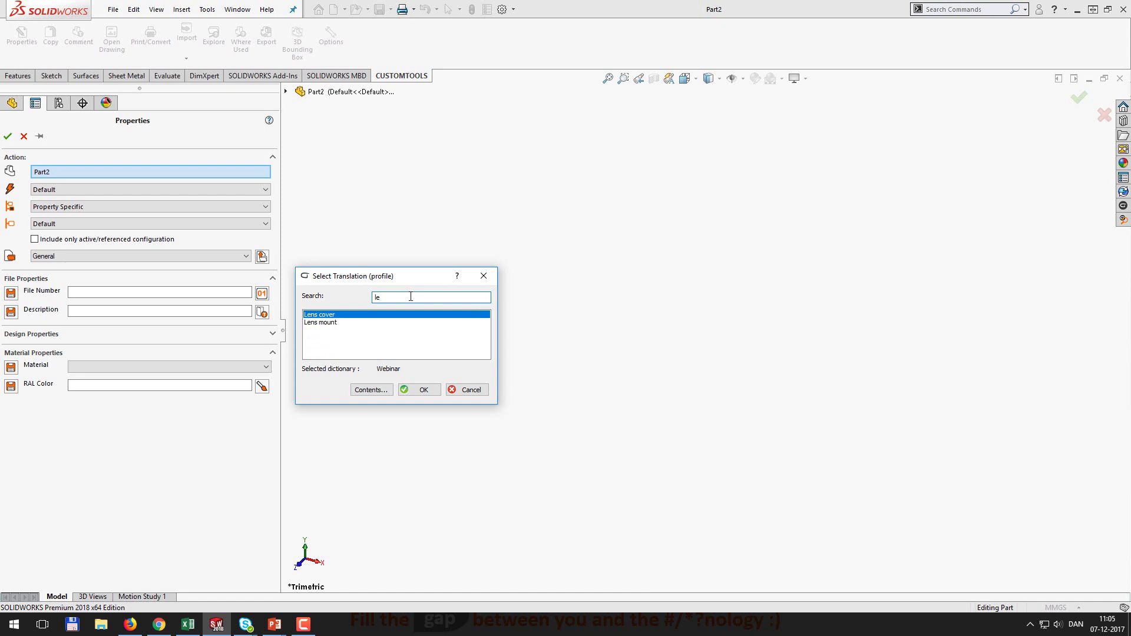
{"action": "type", "text": "n"}
Step: Delete row 15 from the Webinar dictionary, then close the picker and properties panel
{"action": "left_click", "coordinate": [372, 393]}
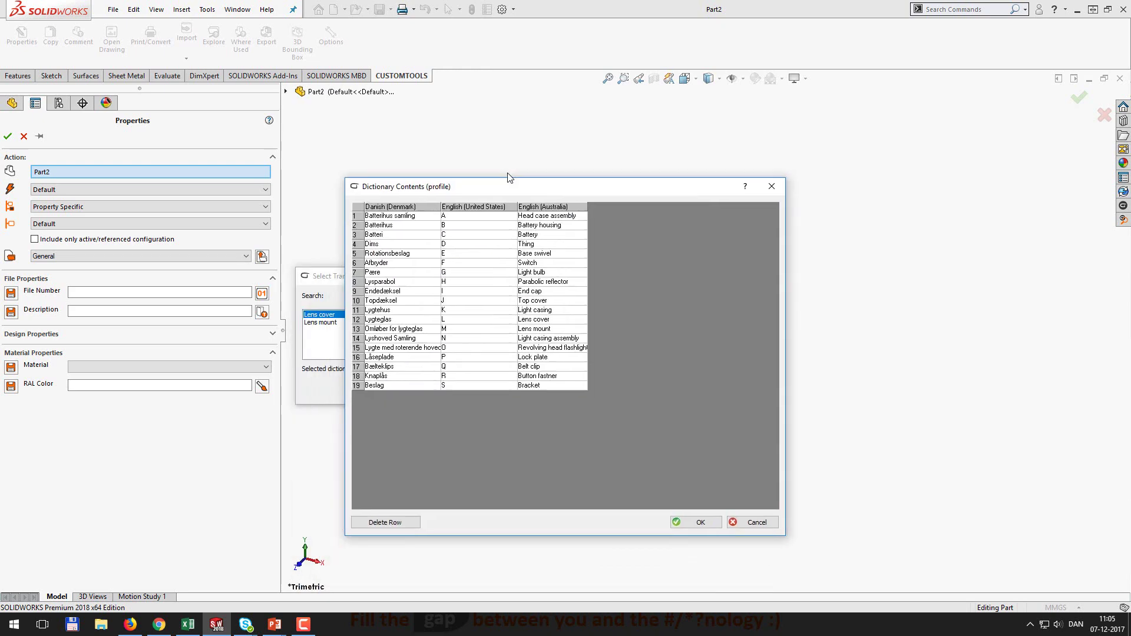
{"action": "left_click_drag", "start_coordinate": [510, 177], "coordinate": [510, 175]}
{"action": "left_click", "coordinate": [363, 336]}
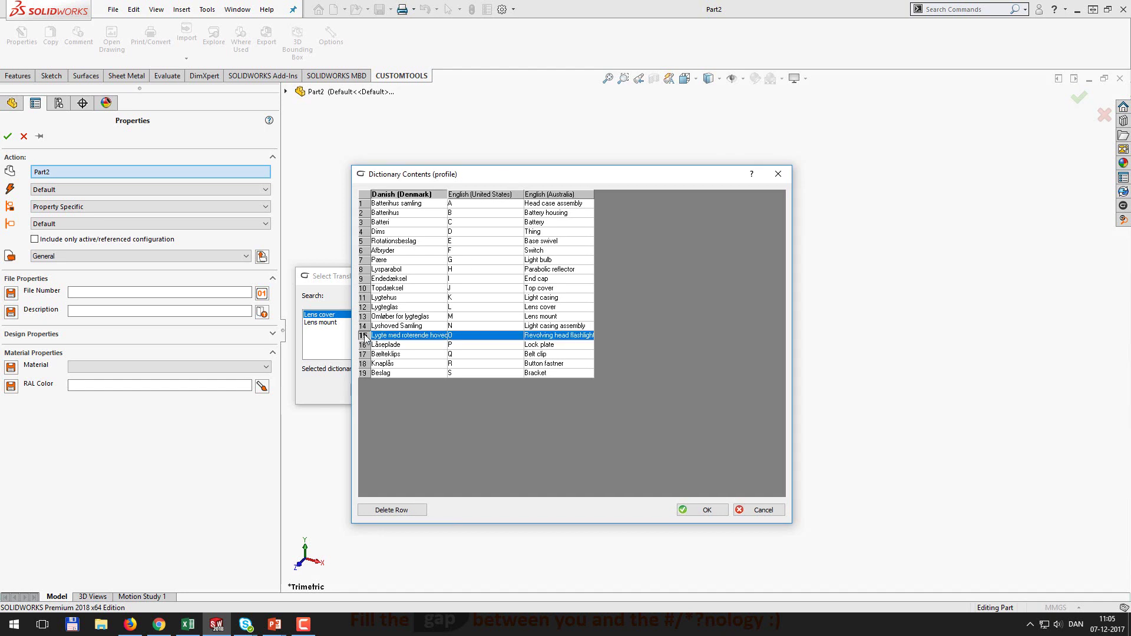
{"action": "left_click", "coordinate": [393, 510]}
{"action": "left_click", "coordinate": [419, 380]}
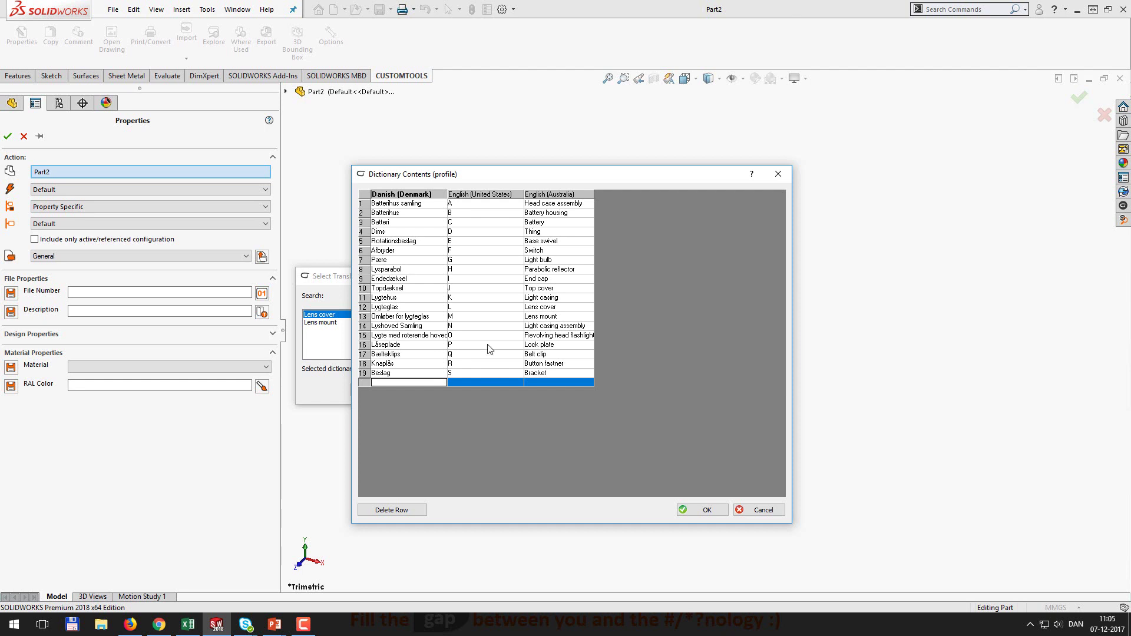
{"action": "left_click", "coordinate": [706, 510]}
{"action": "left_click", "coordinate": [440, 390]}
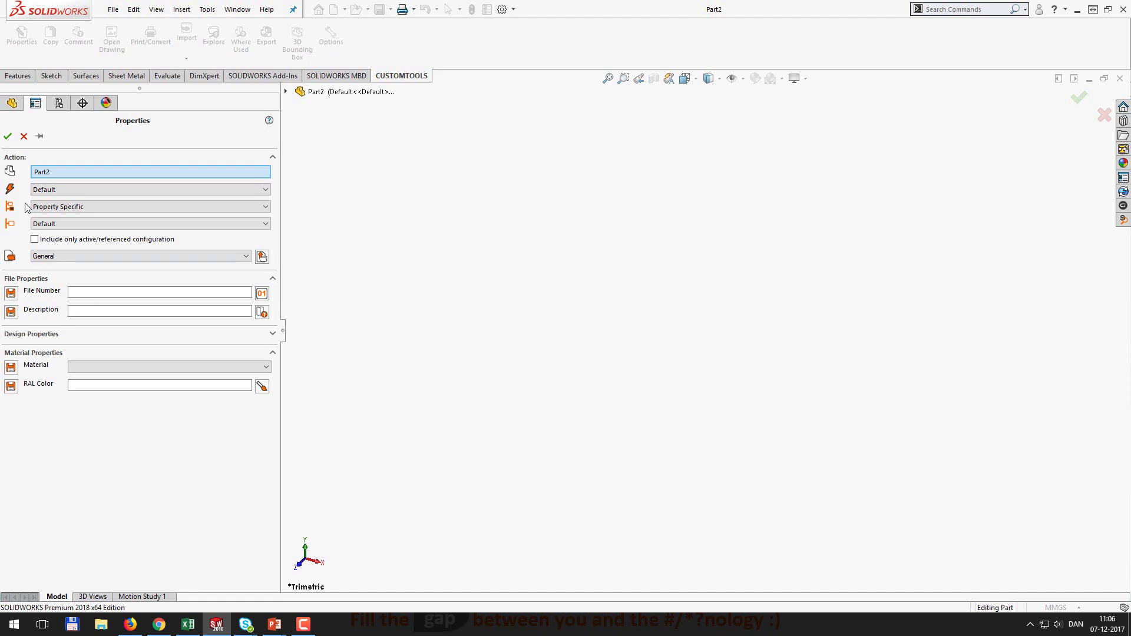
{"action": "left_click", "coordinate": [7, 136]}
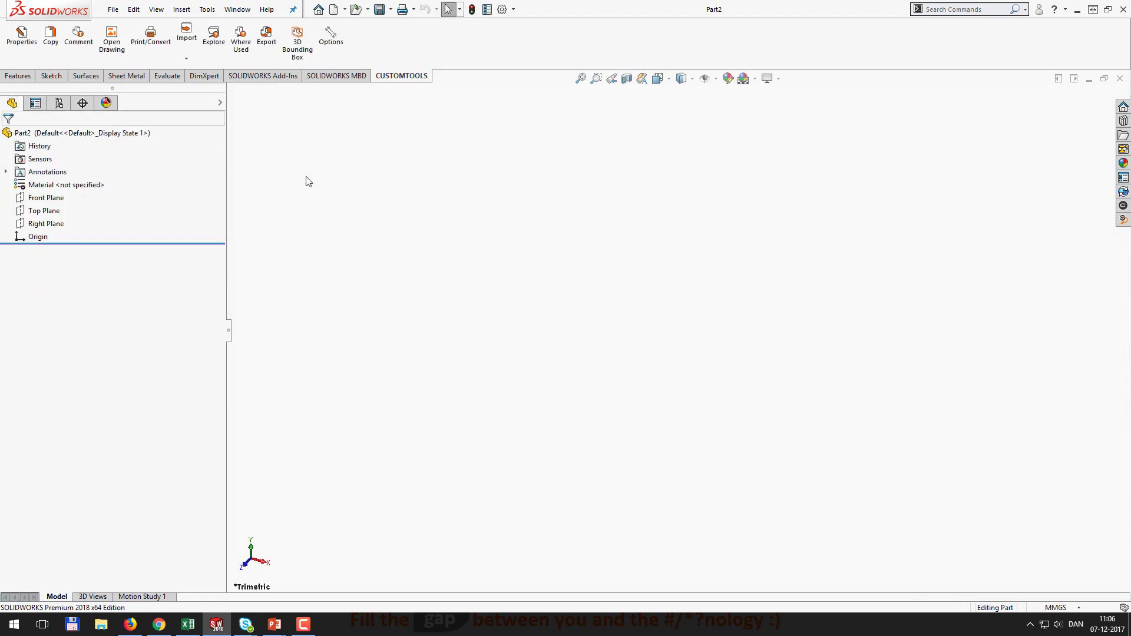
Step: Add a new model property named DK after the description property in CustomTools options
{"action": "left_click", "coordinate": [327, 56]}
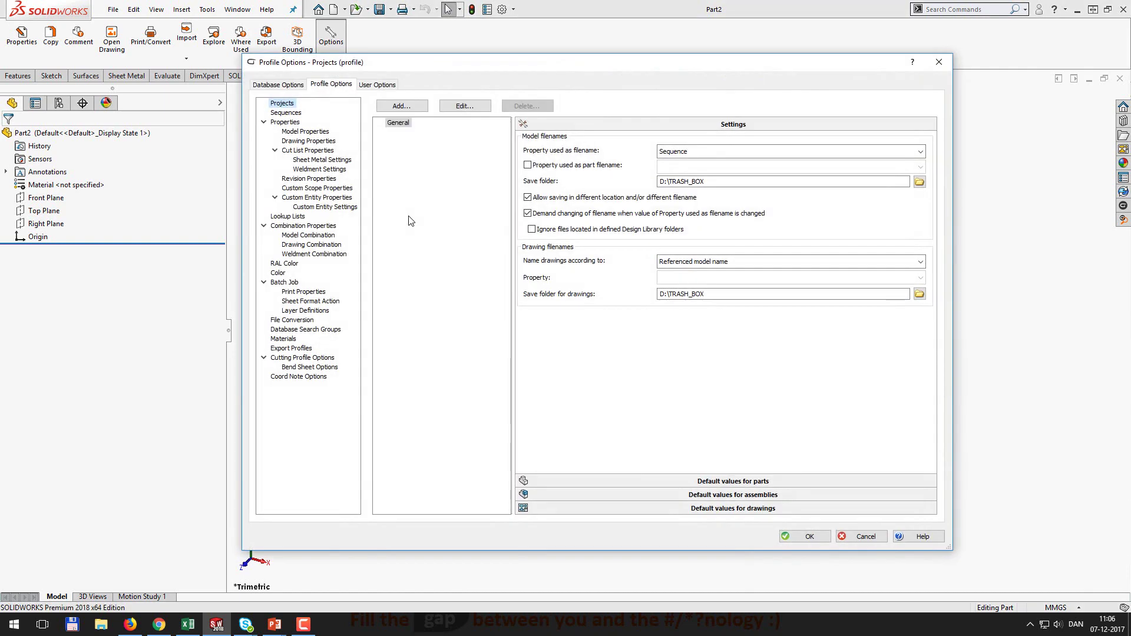
{"action": "left_click", "coordinate": [305, 132]}
{"action": "left_click", "coordinate": [447, 149]}
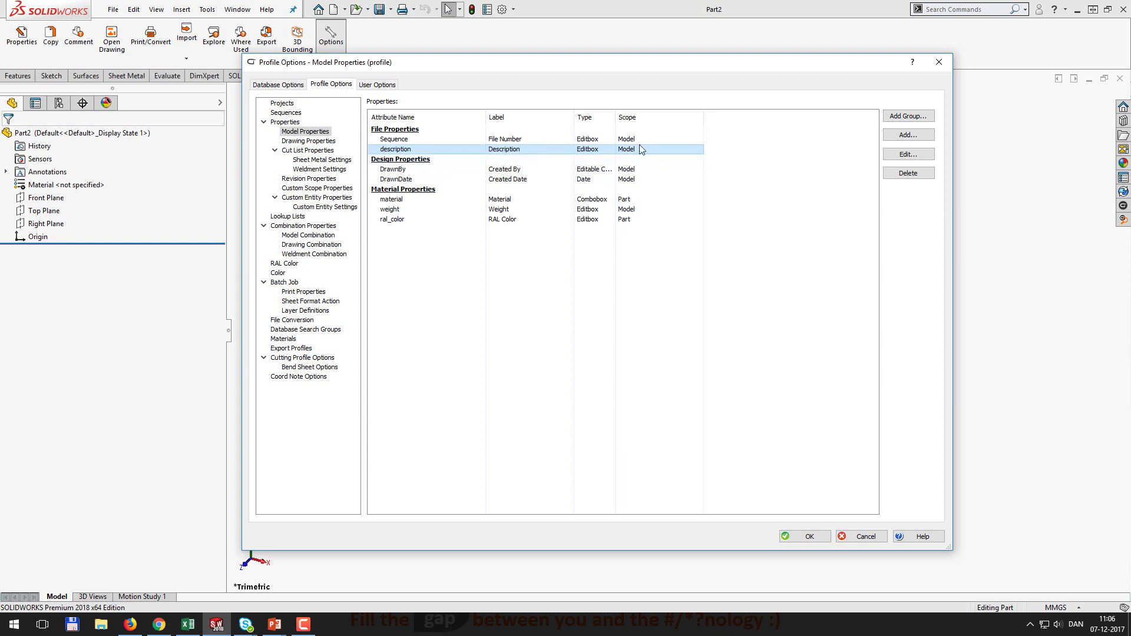
{"action": "left_click", "coordinate": [900, 137]}
{"action": "type", "text": "DK"}
{"action": "key", "text": "Tab"}
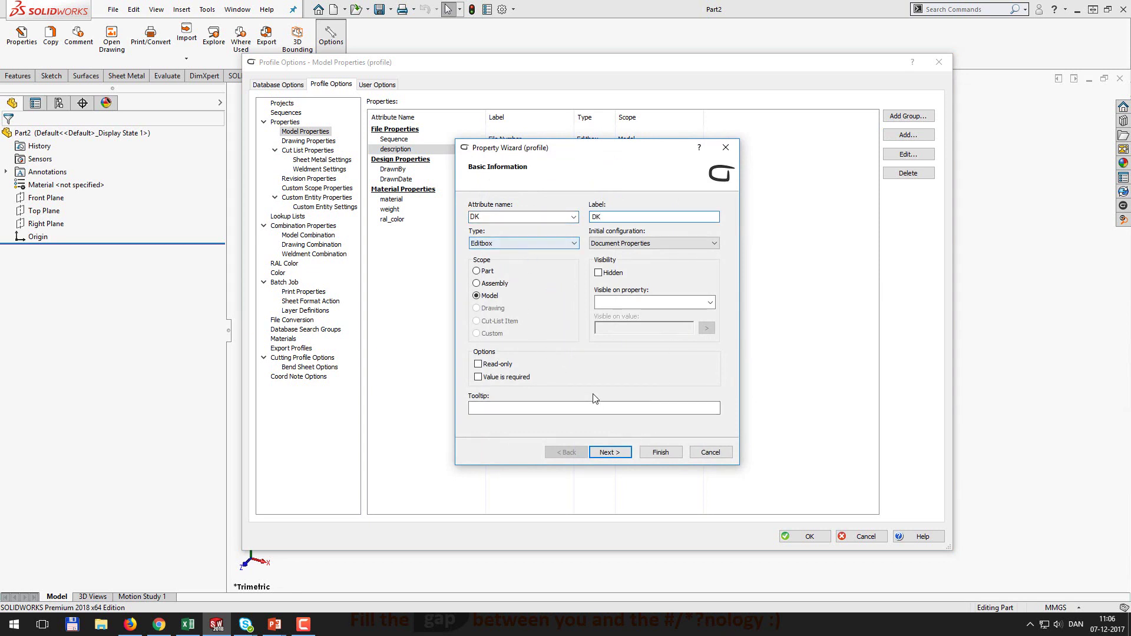
Step: Make DK use GetTranslation to translate Description into Danish (Denmark)
{"action": "left_click", "coordinate": [603, 454]}
{"action": "left_click", "coordinate": [543, 308]}
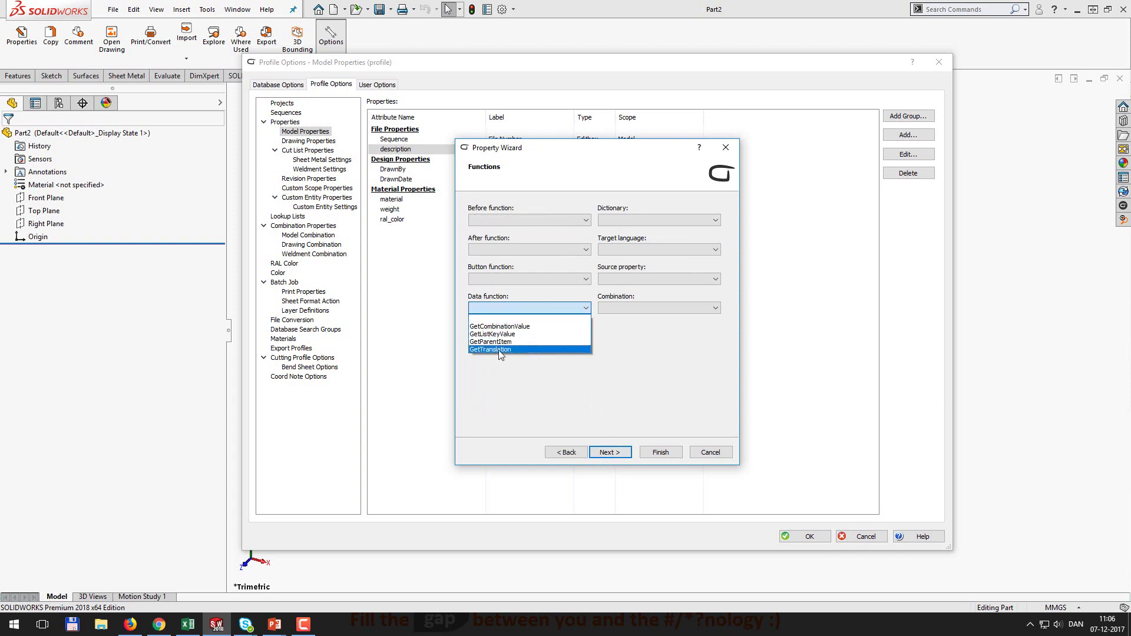
{"action": "left_click", "coordinate": [504, 349]}
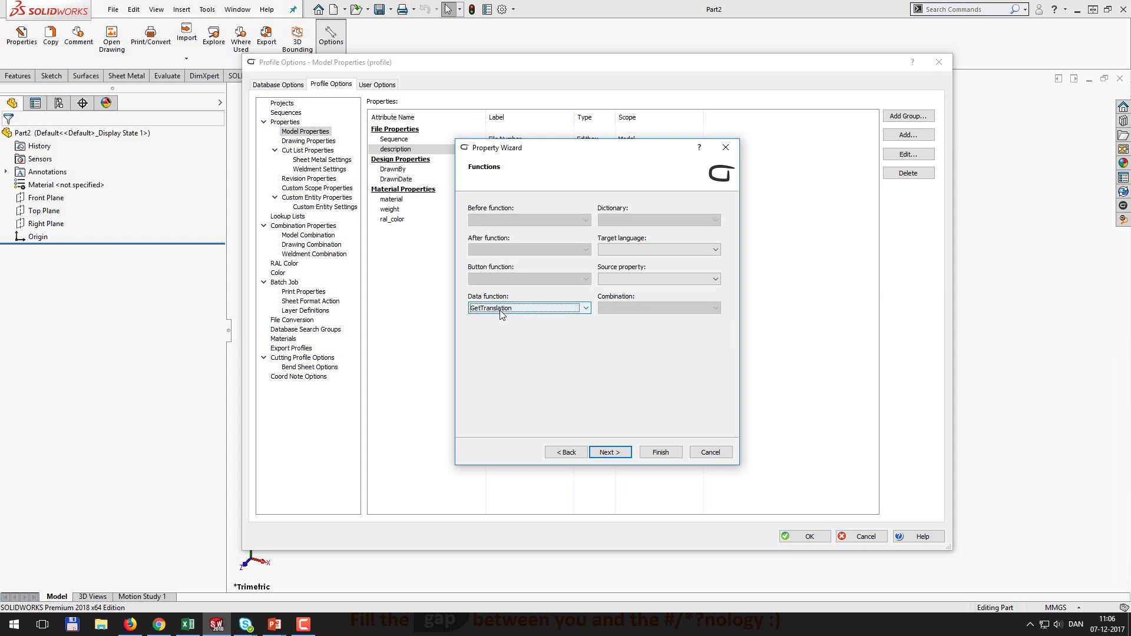
{"action": "left_click", "coordinate": [674, 250]}
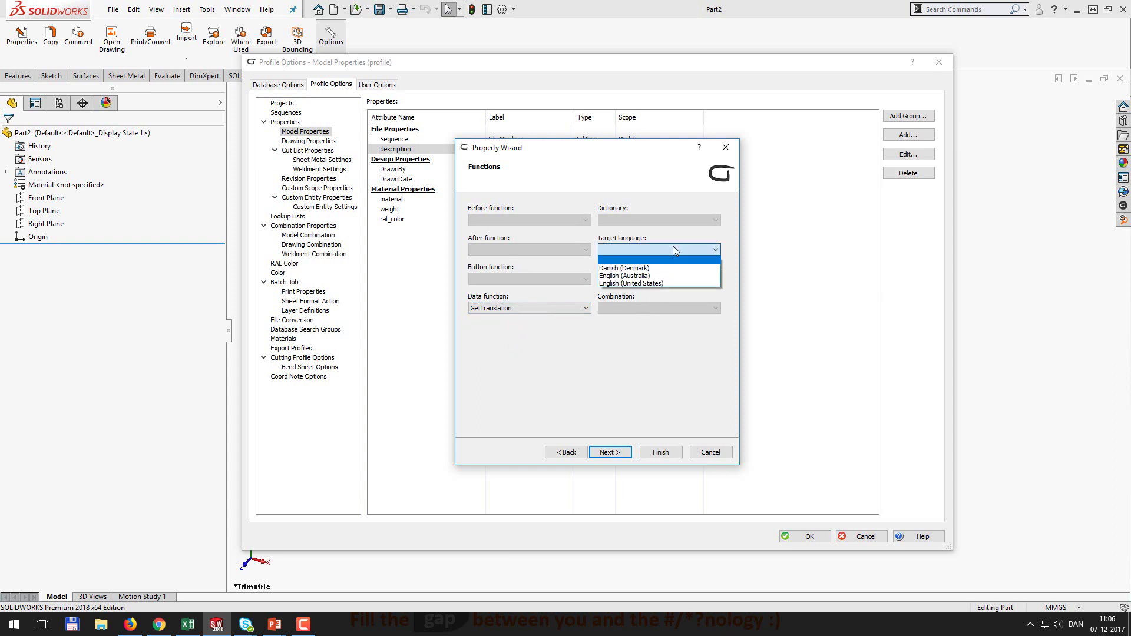
{"action": "left_click", "coordinate": [658, 268]}
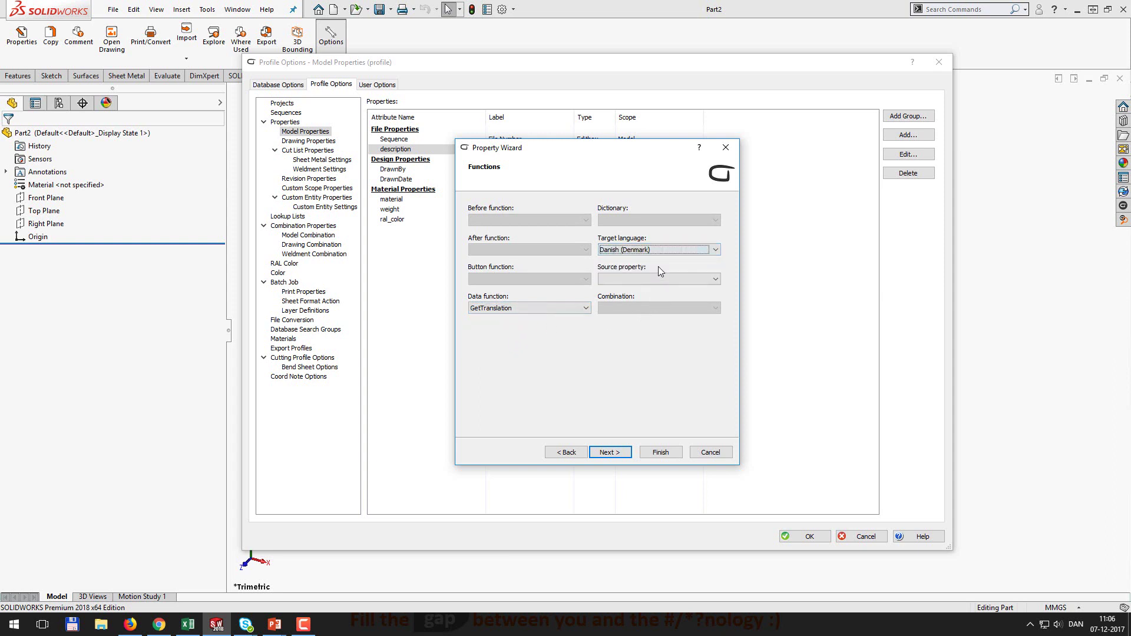
{"action": "left_click", "coordinate": [677, 281]}
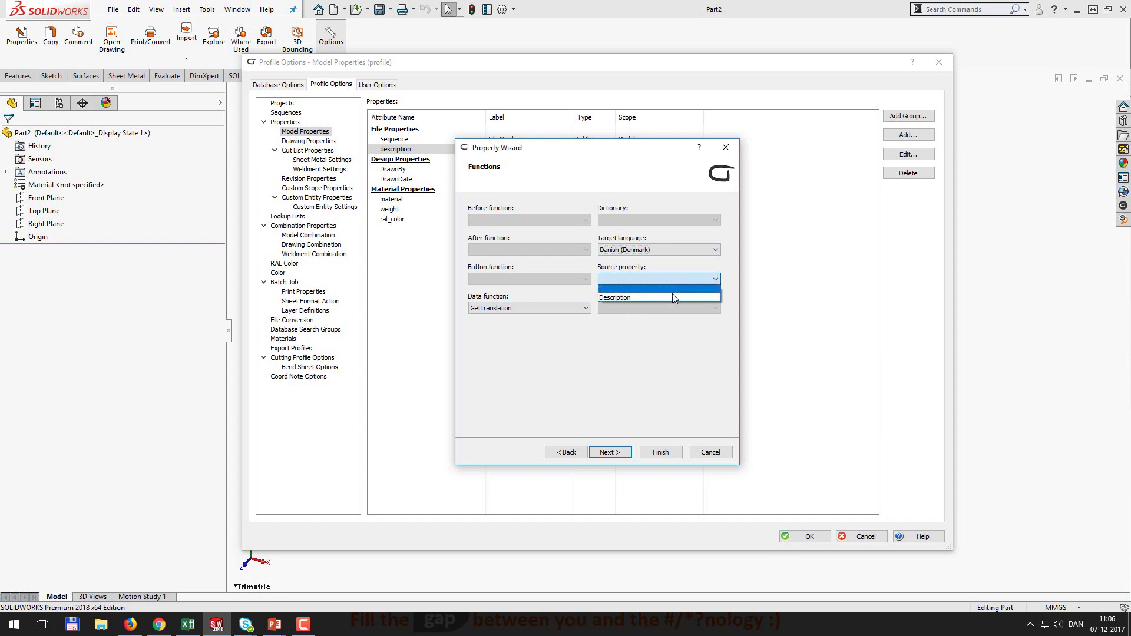
{"action": "left_click", "coordinate": [672, 295]}
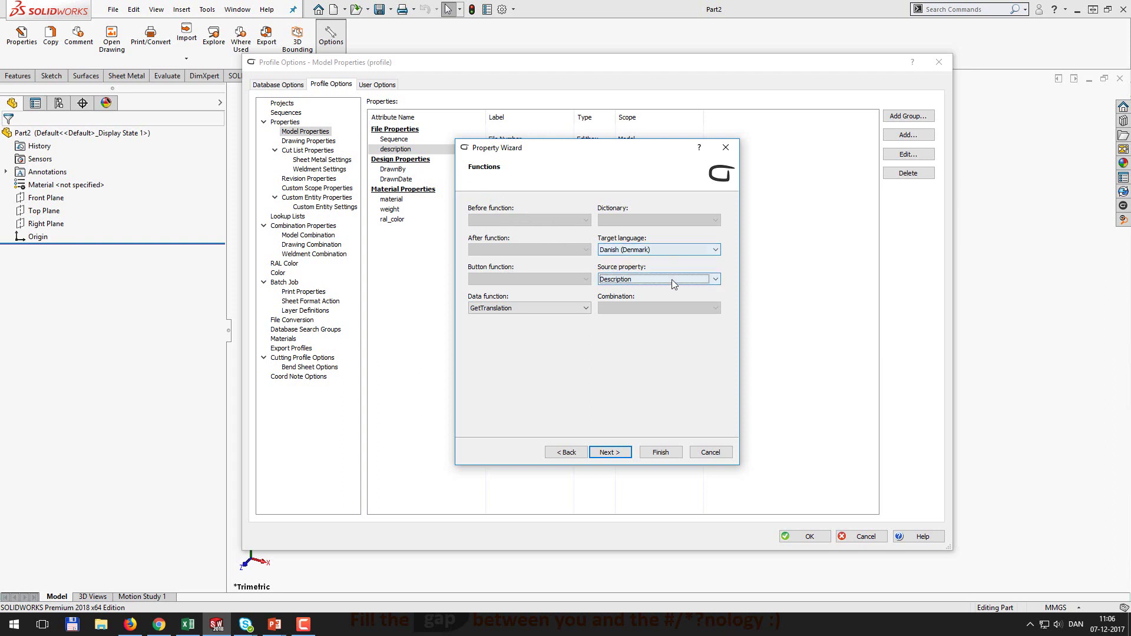
{"action": "left_click", "coordinate": [666, 453]}
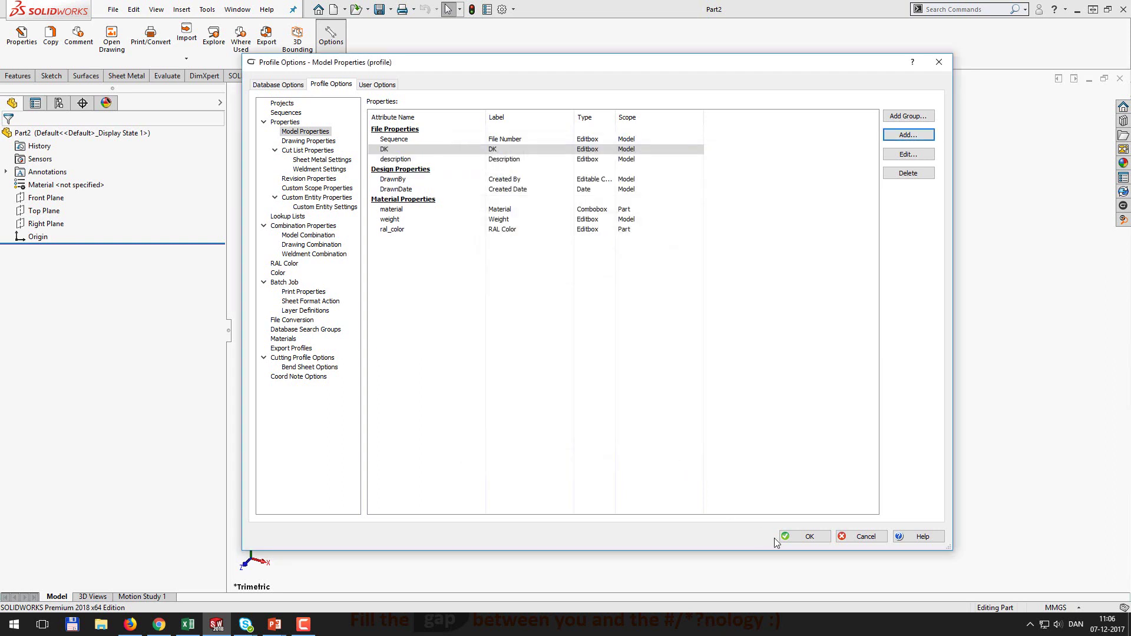
Step: Move description above DK and save the profile options
{"action": "left_click", "coordinate": [399, 158]}
{"action": "mouse_move", "coordinate": [399, 155]}
{"action": "left_mouse_down"}
{"action": "mouse_move", "coordinate": [524, 241]}
{"action": "mouse_move", "coordinate": [411, 151]}
{"action": "left_mouse_up"}
{"action": "left_click", "coordinate": [807, 536]}
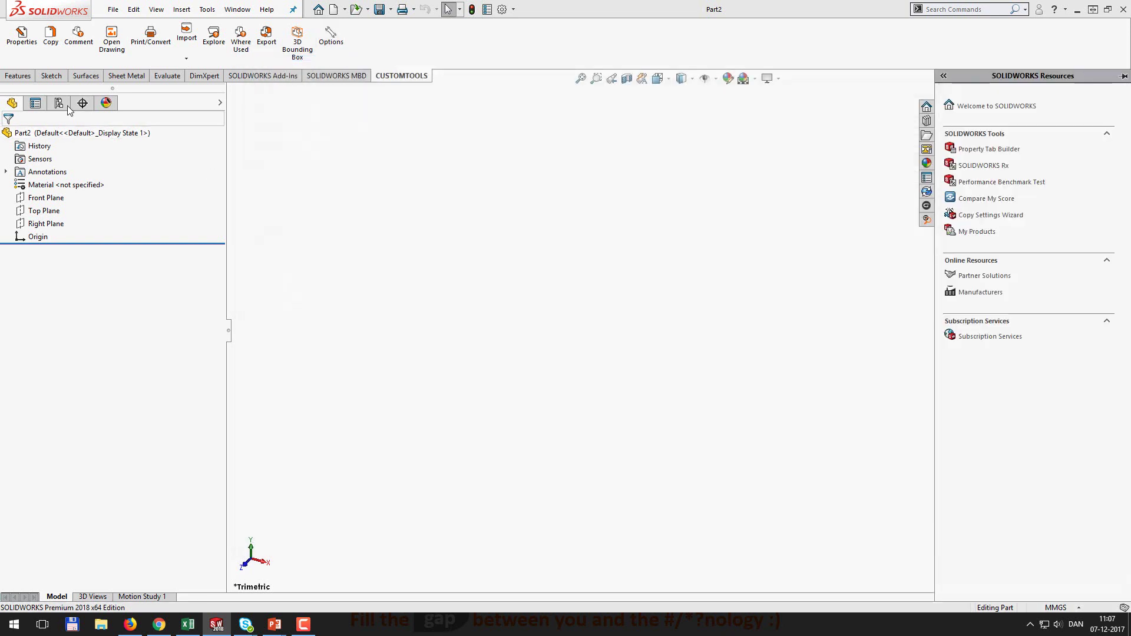
Step: Set Part2's Description to 'Battery housing' from the translation list, auto-filling DK as 'Batterihus'
{"action": "left_click", "coordinate": [29, 43]}
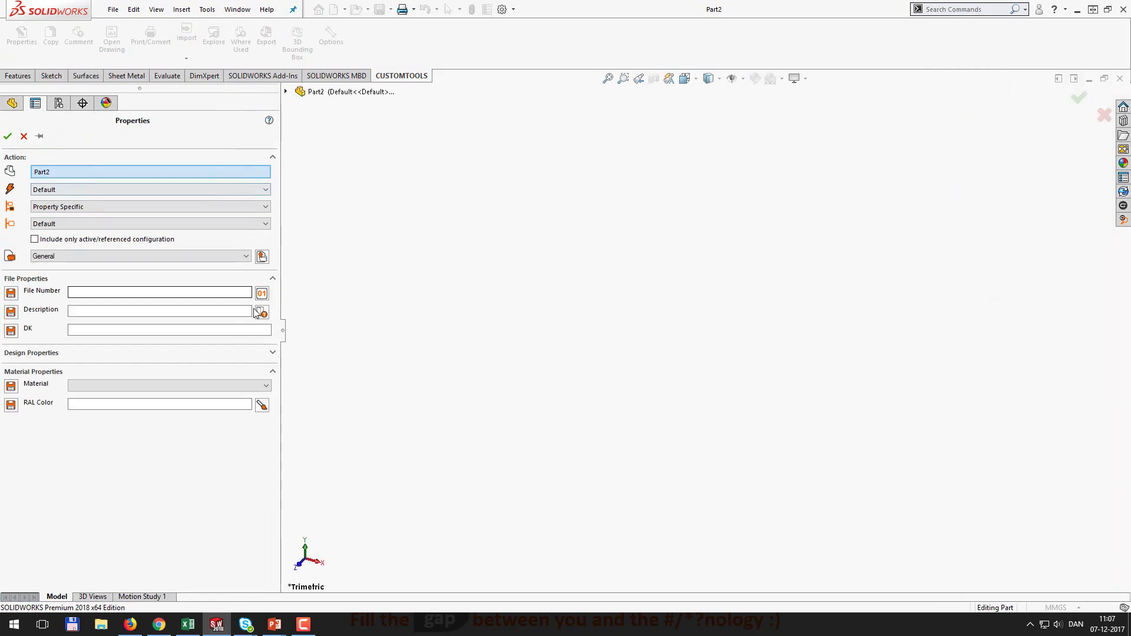
{"action": "left_click", "coordinate": [262, 315]}
{"action": "left_click", "coordinate": [312, 377]}
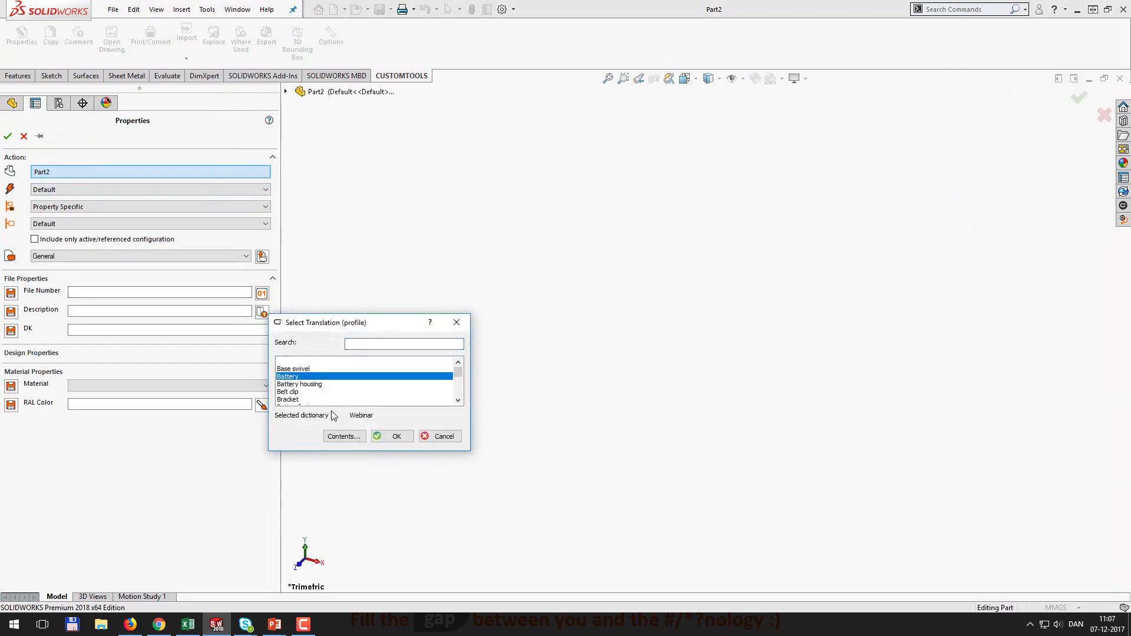
{"action": "left_click", "coordinate": [306, 384]}
{"action": "left_click", "coordinate": [388, 437]}
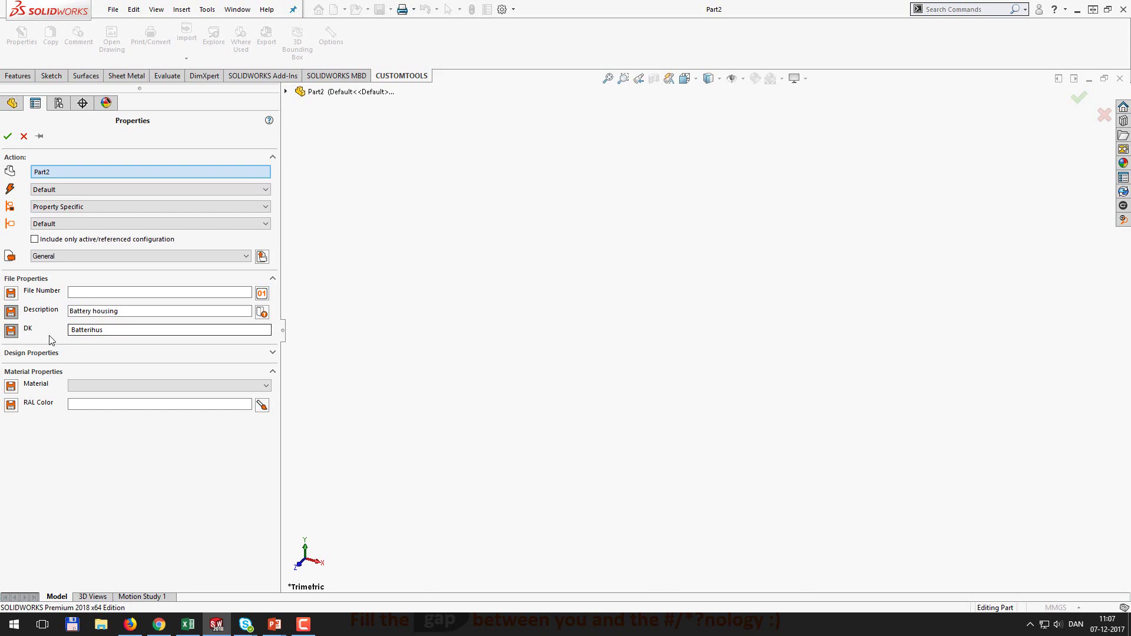
Step: Close Part2 and reopen the recent flashlight assembly
{"action": "left_click", "coordinate": [23, 136]}
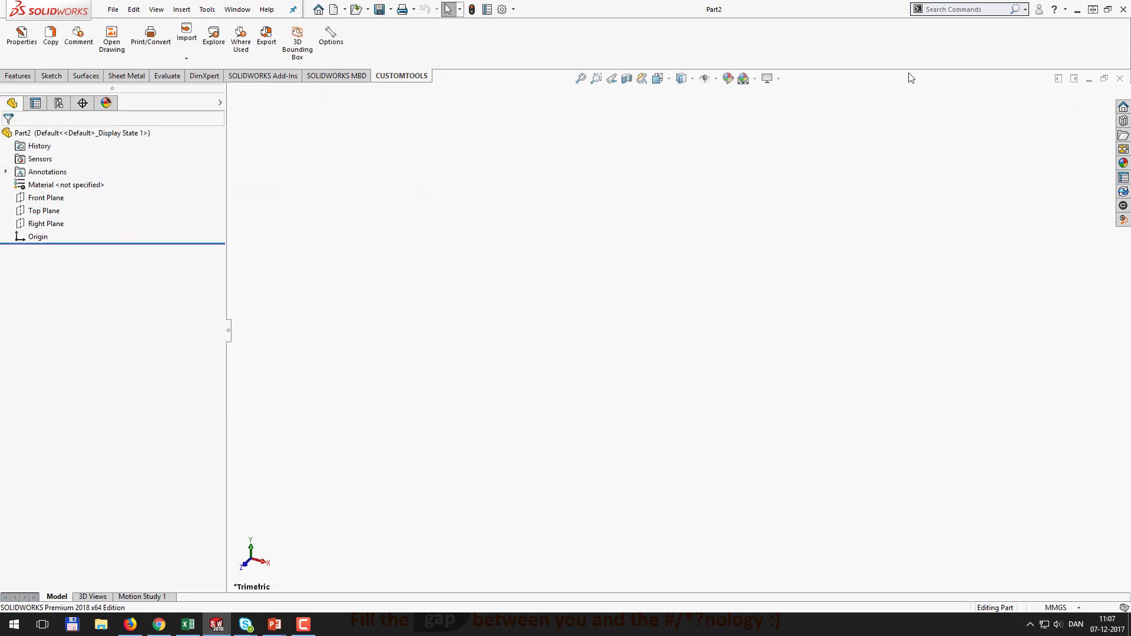
{"action": "left_click", "coordinate": [1120, 79]}
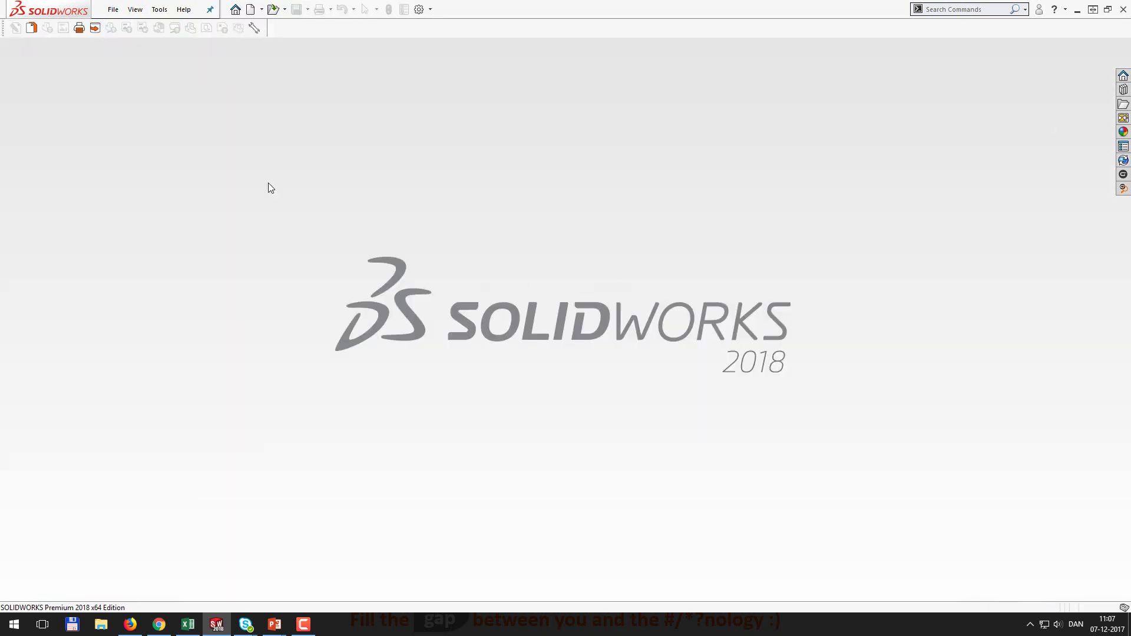
{"action": "left_click", "coordinate": [358, 218]}
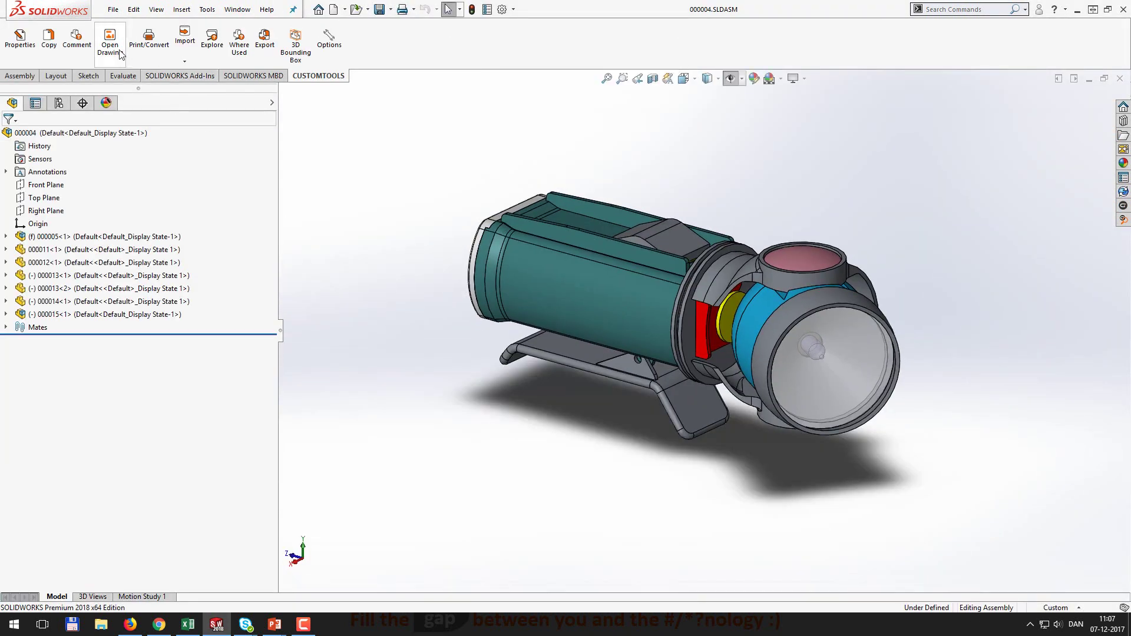
Step: Open the assembly's drawing 000004 and put Sheet1 into Edit Sheet Format
{"action": "left_click", "coordinate": [112, 42]}
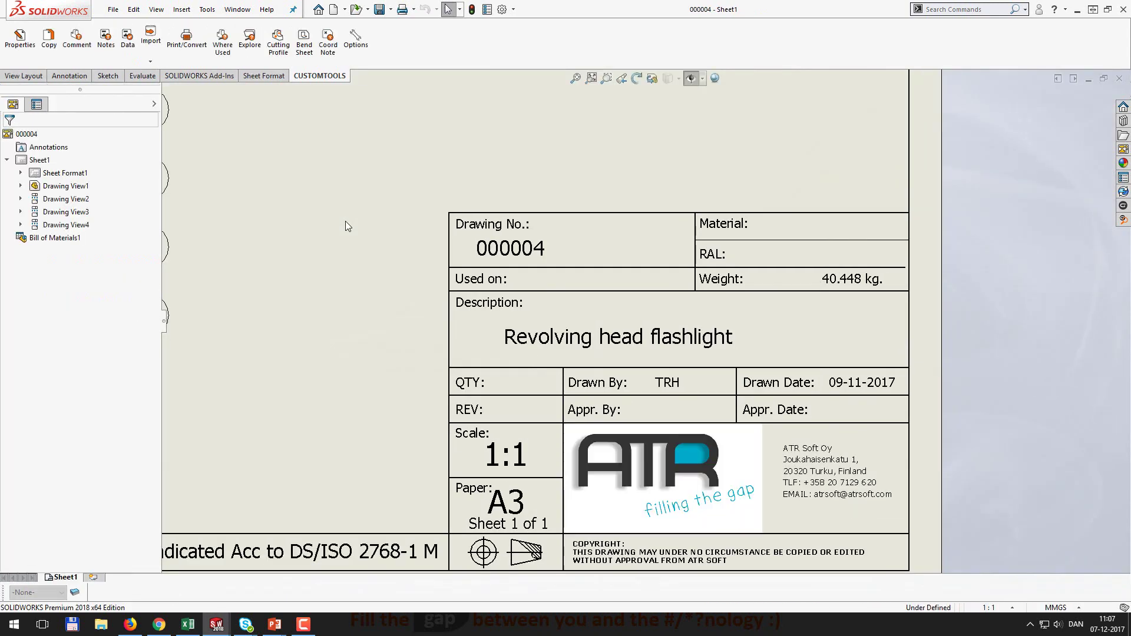
{"action": "right_click", "coordinate": [365, 272]}
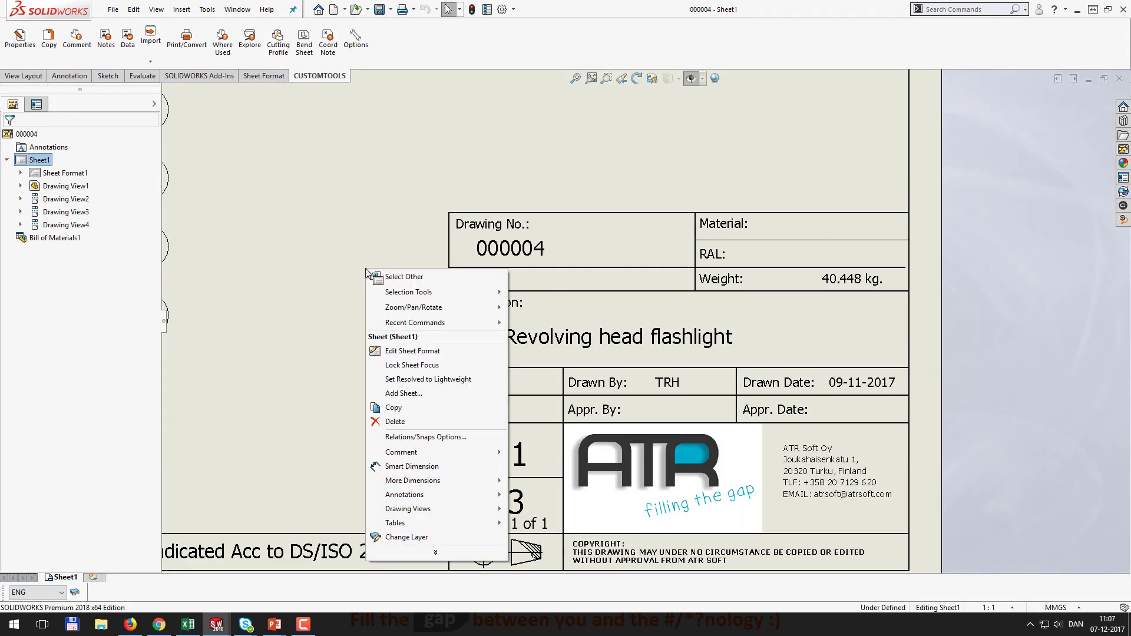
{"action": "left_click", "coordinate": [422, 350]}
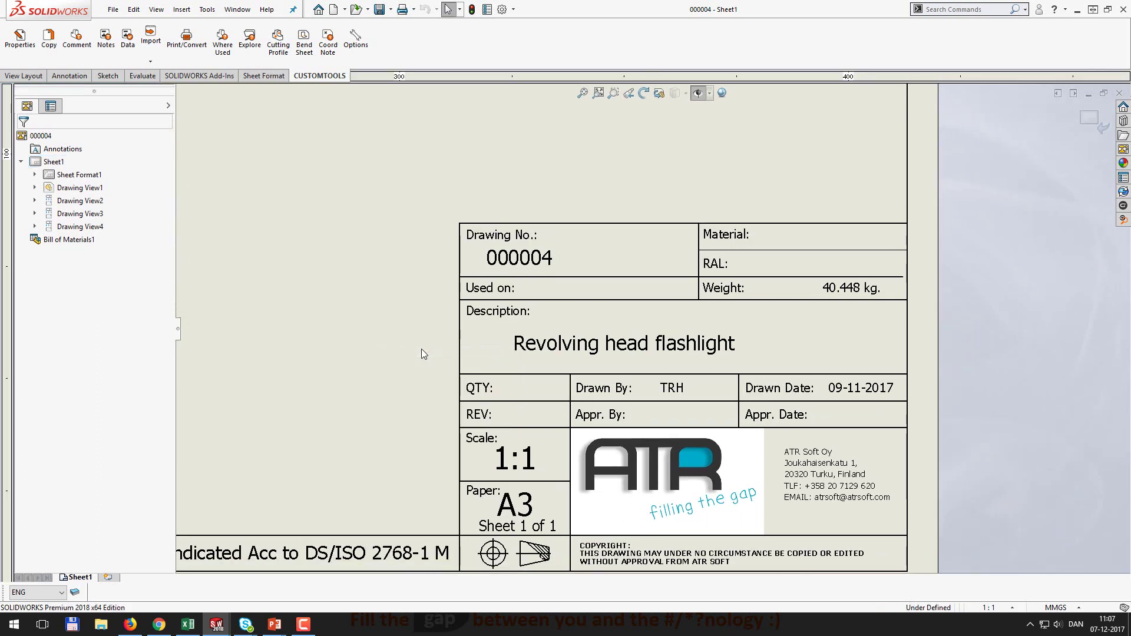
{"action": "right_click", "coordinate": [479, 47]}
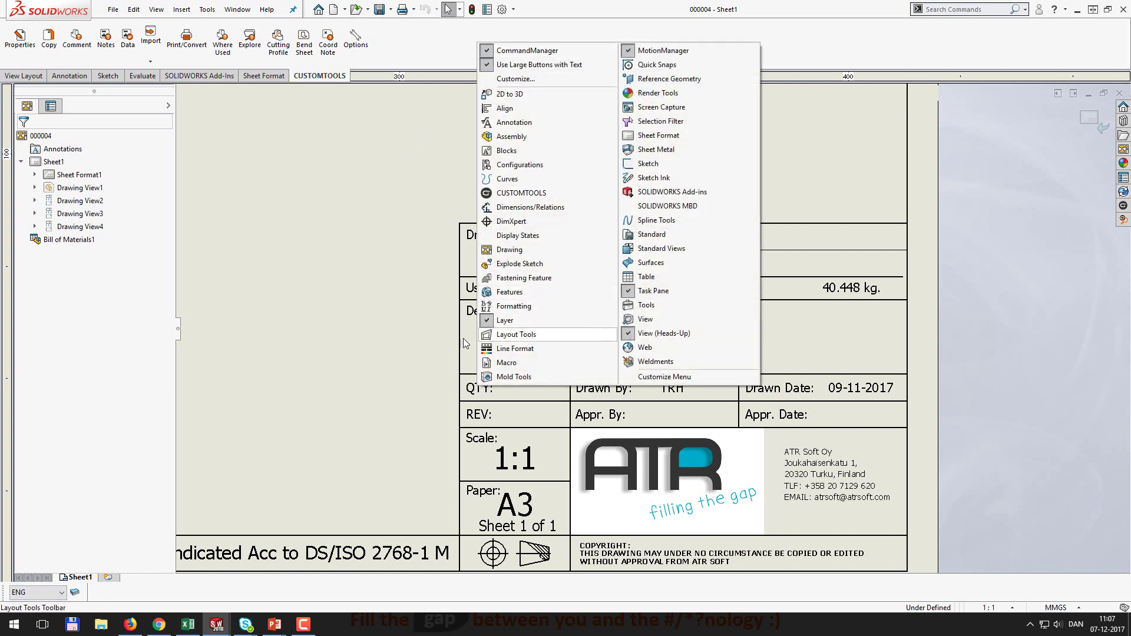
{"action": "left_click", "coordinate": [379, 360]}
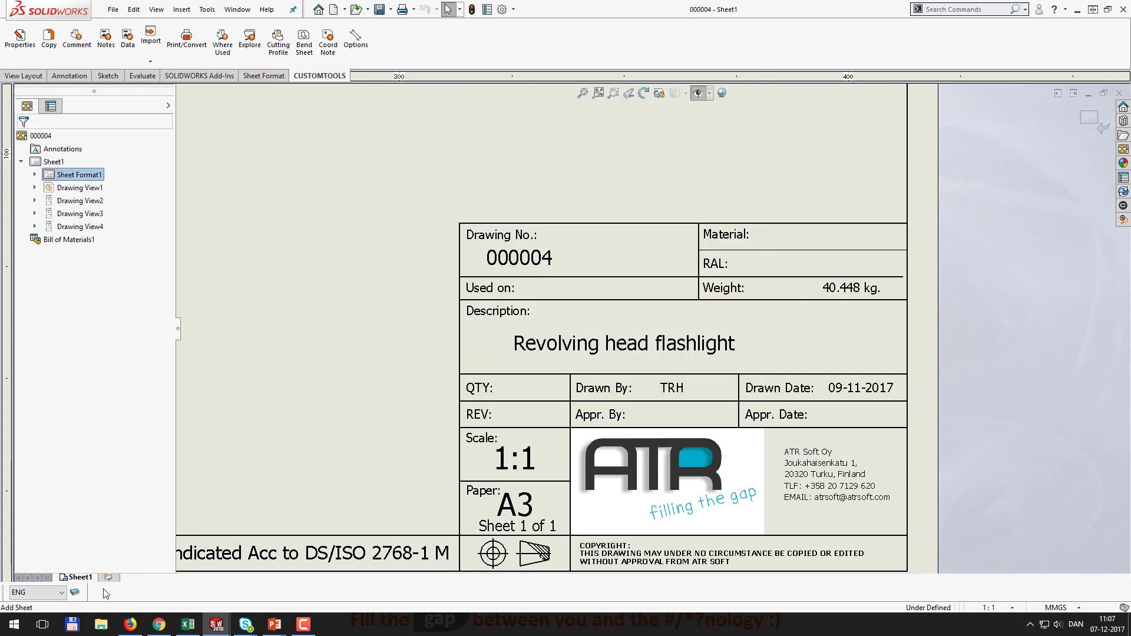
{"action": "left_click", "coordinate": [75, 591]}
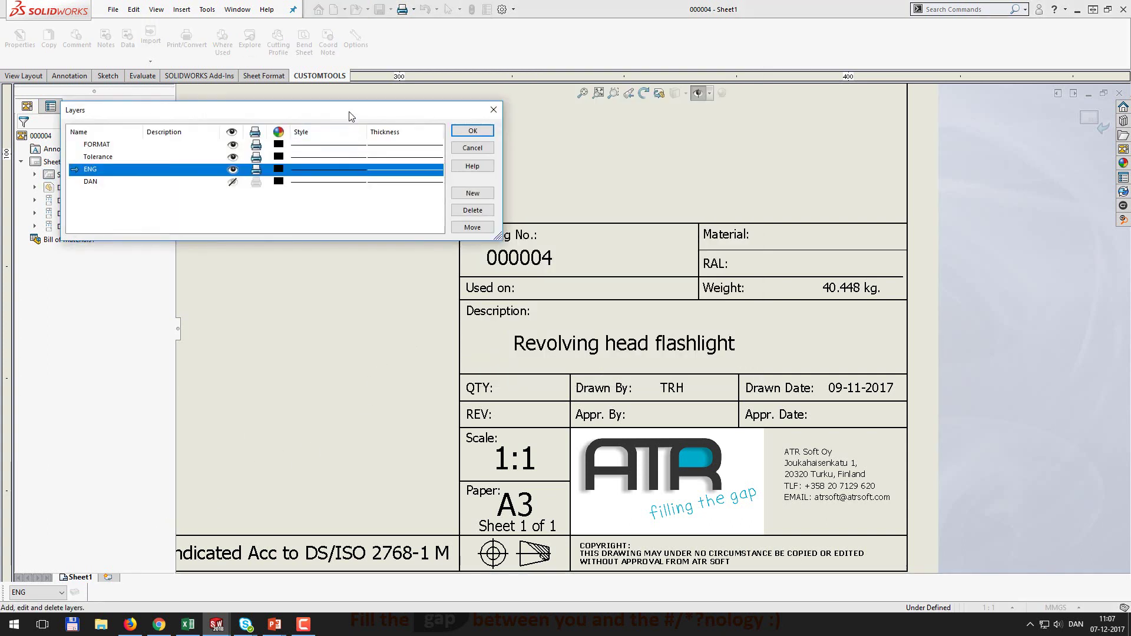
{"action": "left_click_drag", "start_coordinate": [352, 111], "coordinate": [376, 78]}
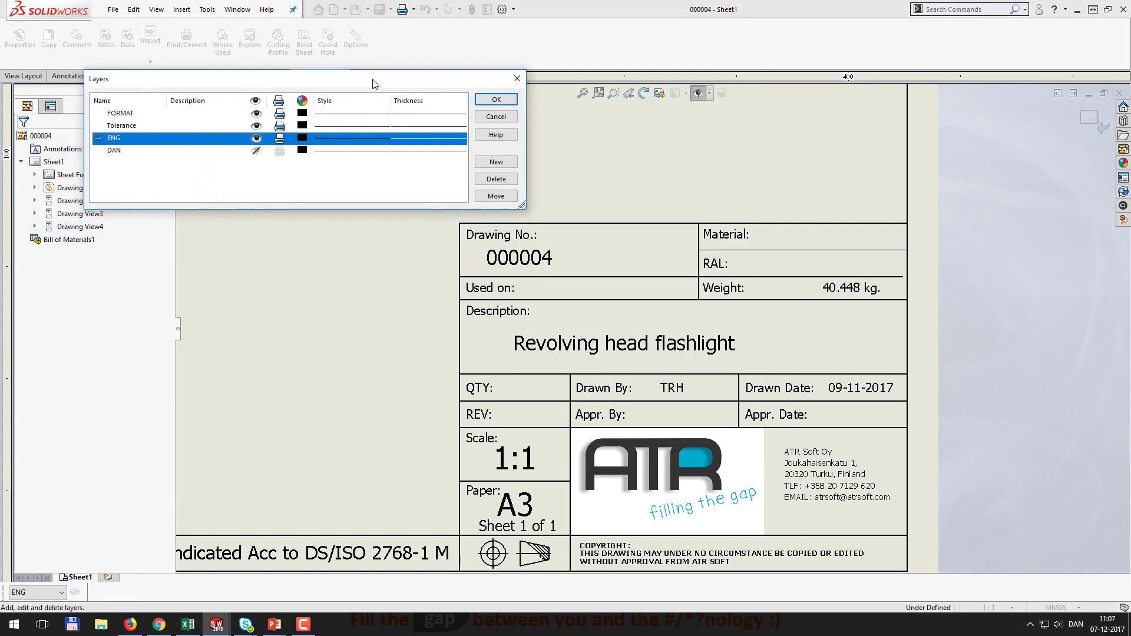
{"action": "left_click", "coordinate": [256, 149]}
{"action": "left_click", "coordinate": [256, 136]}
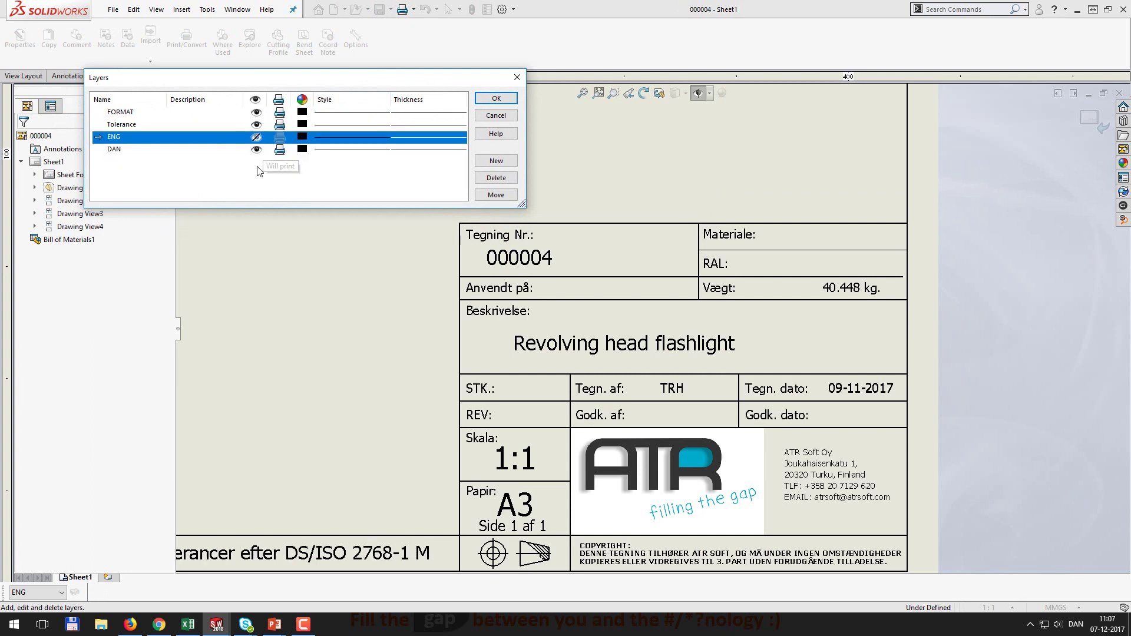
{"action": "left_click", "coordinate": [258, 149]}
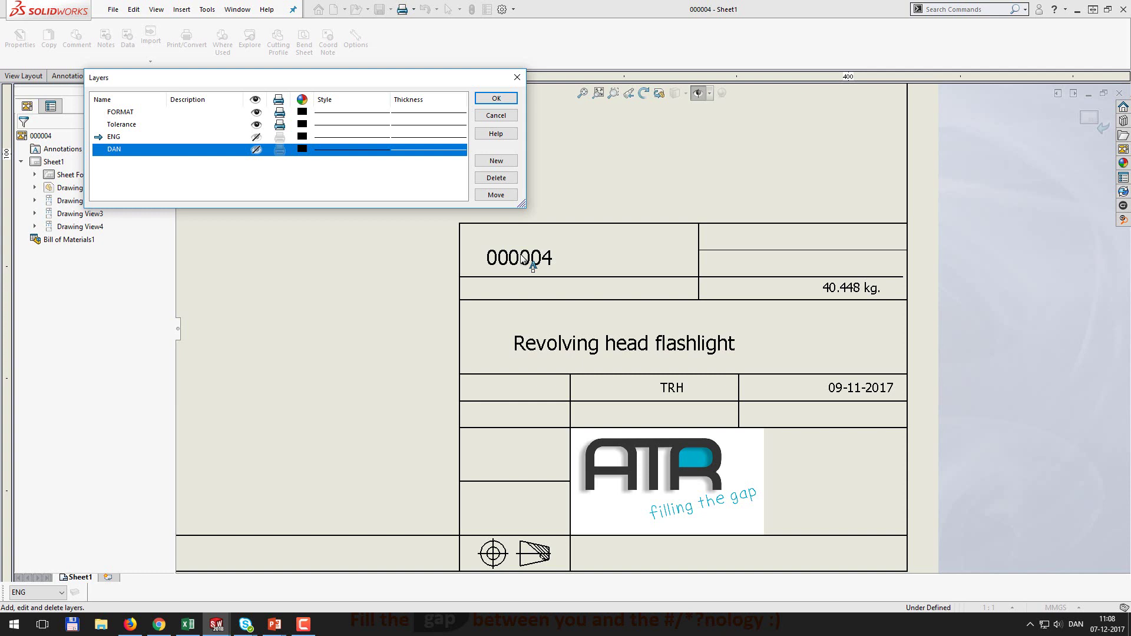
{"action": "left_click", "coordinate": [257, 149]}
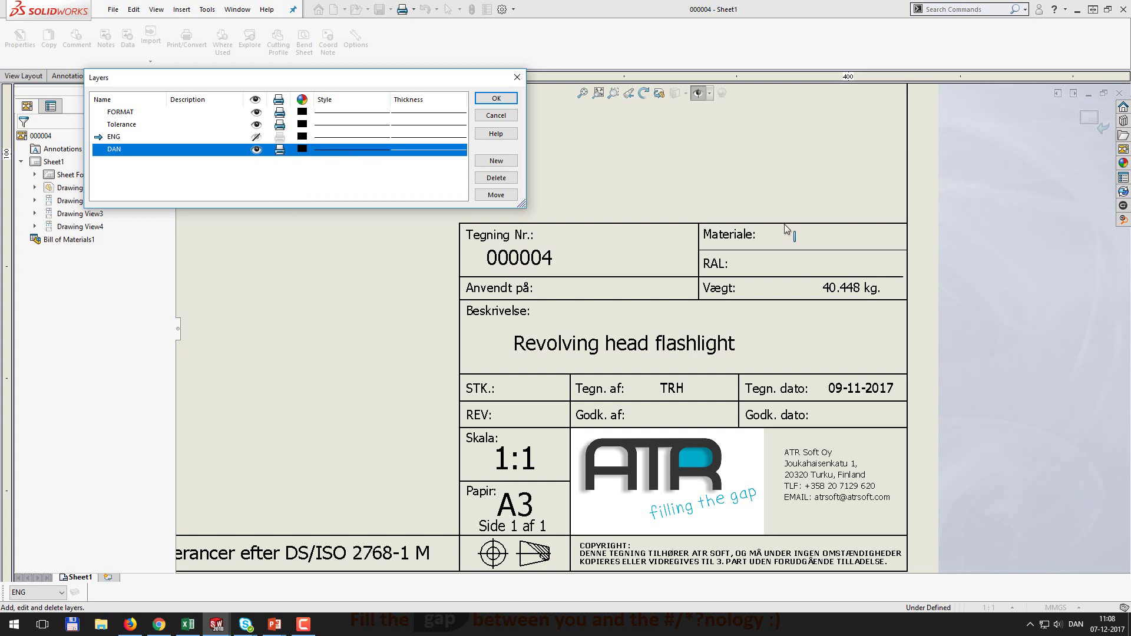
{"action": "left_click", "coordinate": [256, 149]}
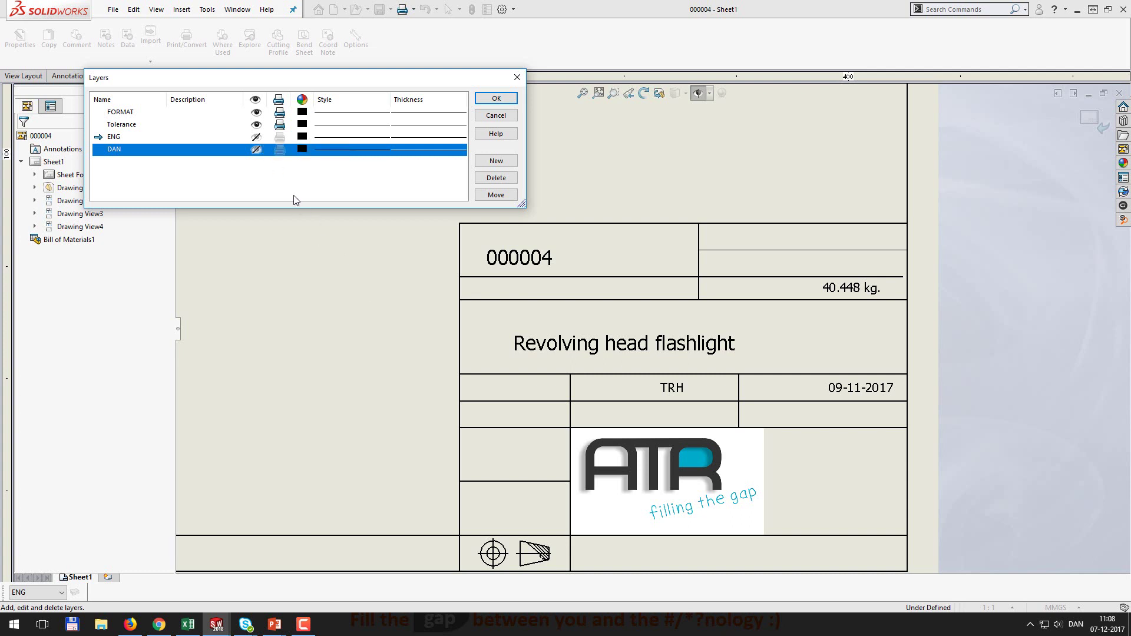
{"action": "left_click", "coordinate": [256, 137]}
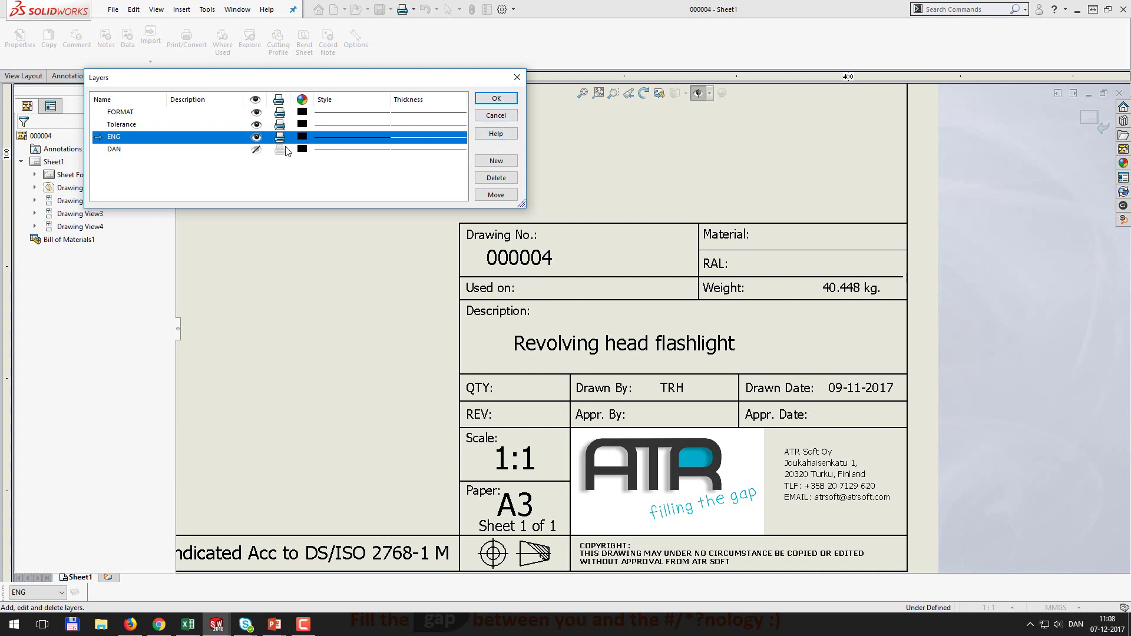
{"action": "left_click", "coordinate": [507, 116]}
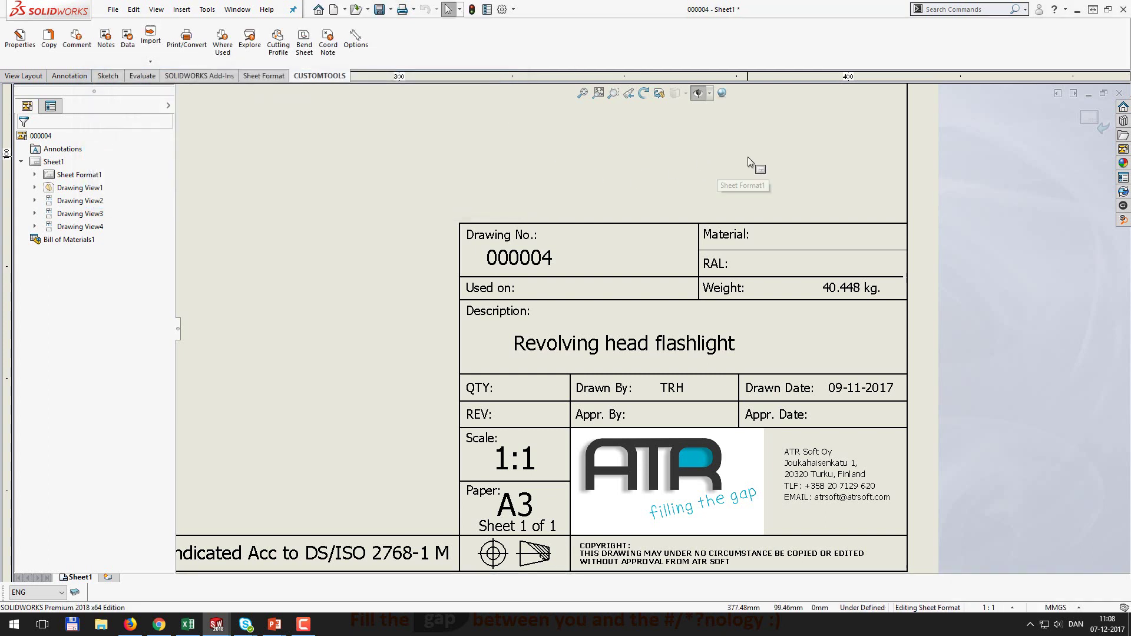
Step: Exit sheet format editing, check the 16-item bill of materials, and open CustomTools options
{"action": "left_click", "coordinate": [1089, 117]}
{"action": "scroll", "coordinate": [779, 208], "scroll_direction": "up", "scroll_amount": 6}
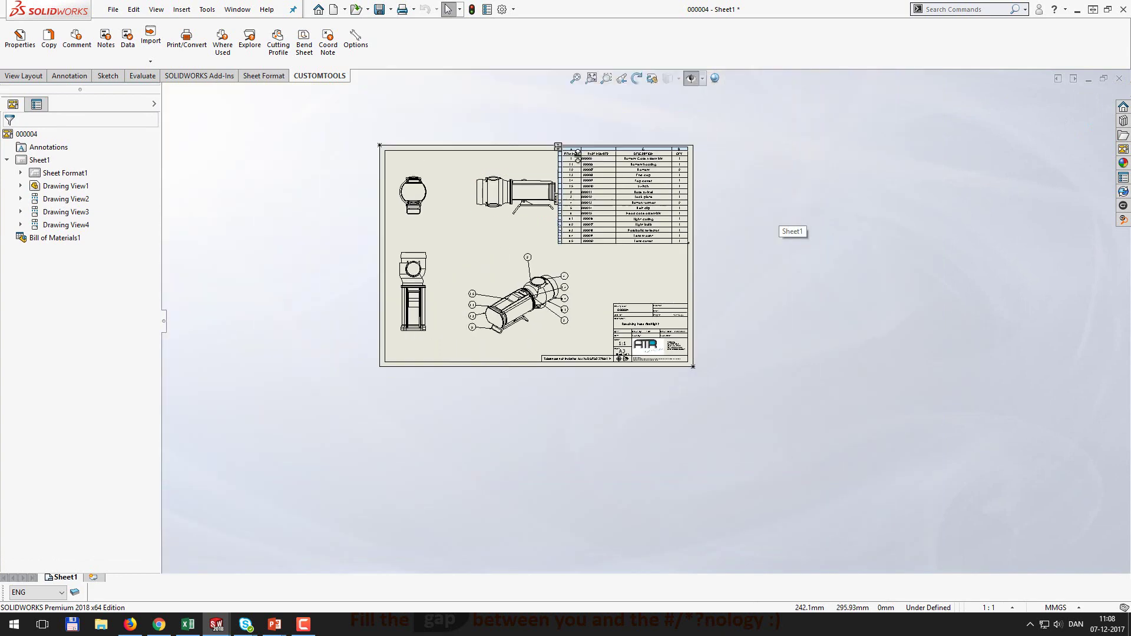
{"action": "scroll", "coordinate": [710, 252], "scroll_direction": "down", "scroll_amount": 3}
{"action": "scroll", "coordinate": [710, 252], "scroll_direction": "down", "scroll_amount": 2}
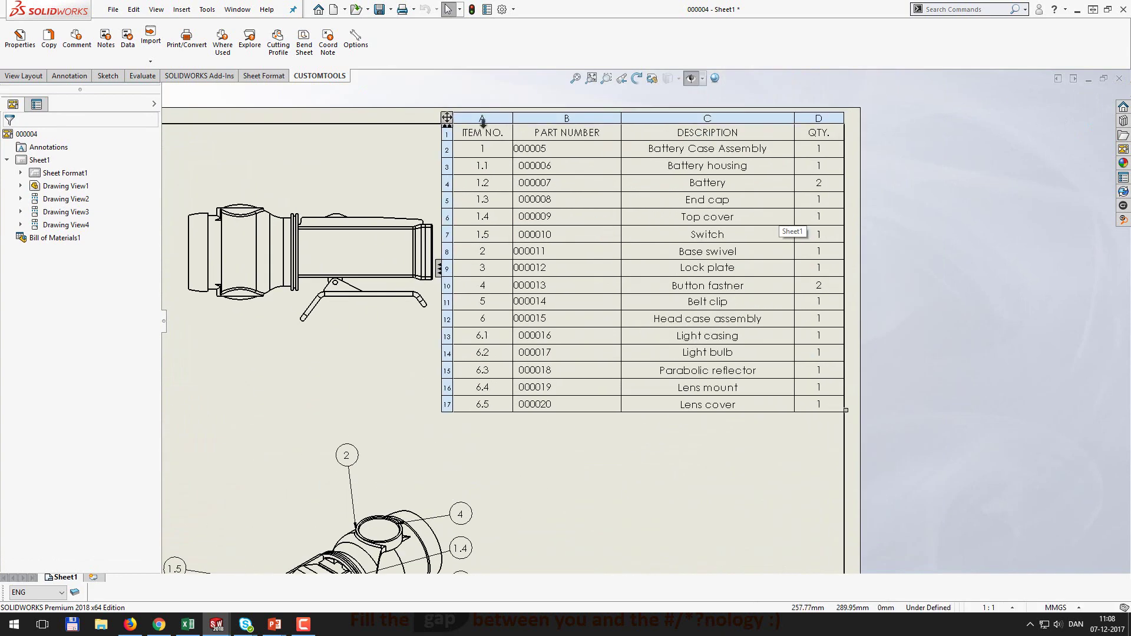
{"action": "left_click", "coordinate": [446, 117]}
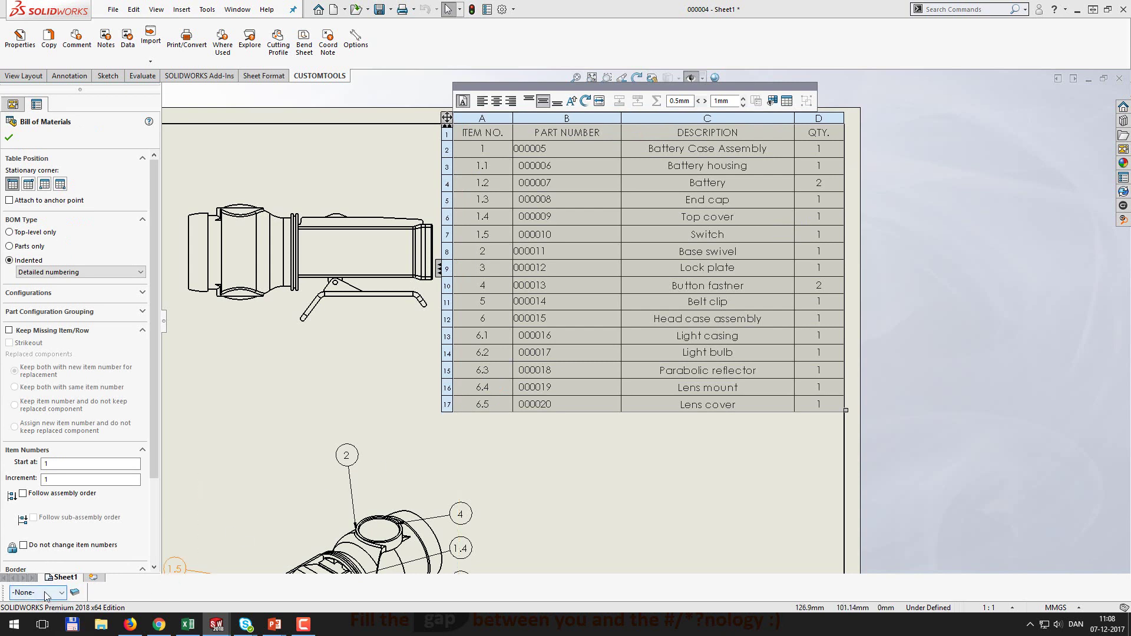
{"action": "left_click", "coordinate": [234, 351]}
{"action": "left_click", "coordinate": [351, 37]}
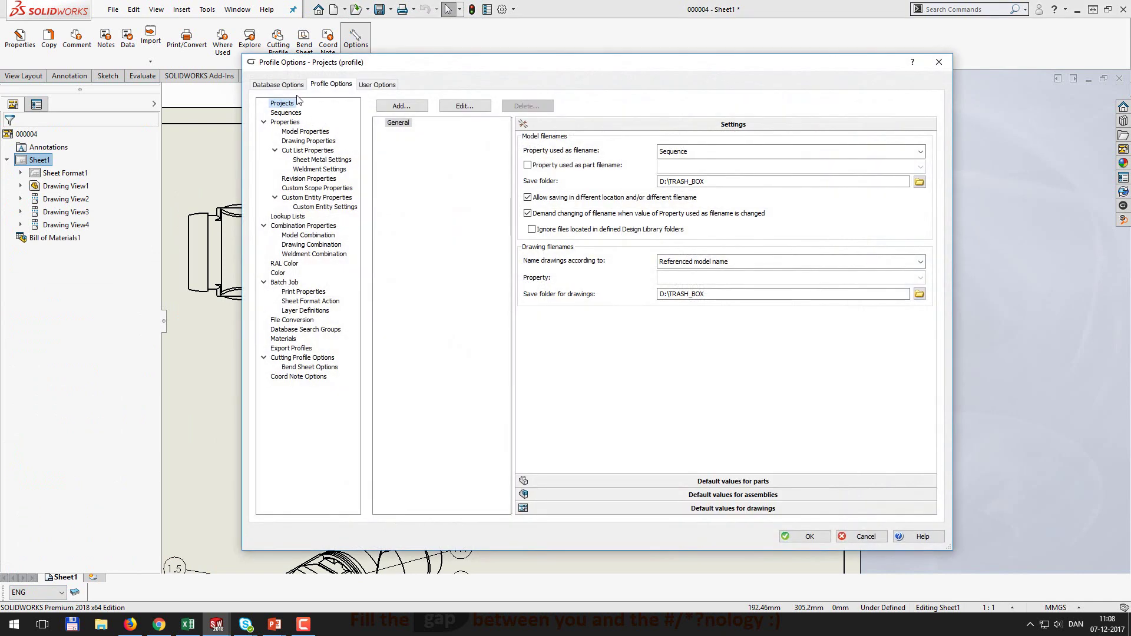
Step: Review the translation languages, English (Australia) as ENG and Danish (Denmark) as DAN, then fit the sheet
{"action": "left_click", "coordinate": [288, 85]}
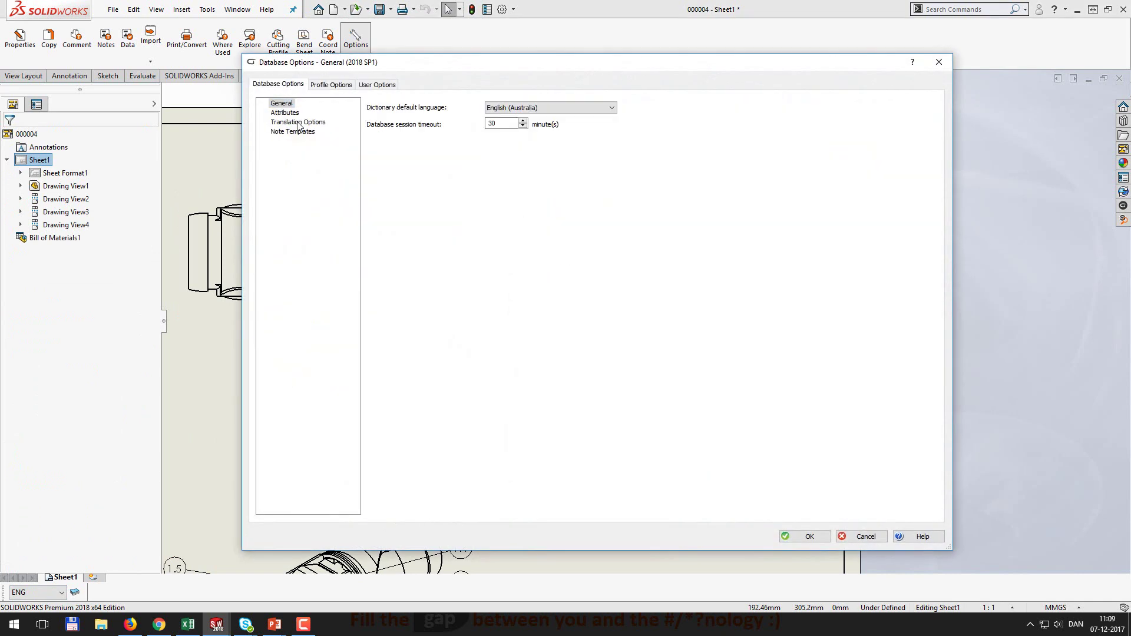
{"action": "left_click", "coordinate": [297, 122]}
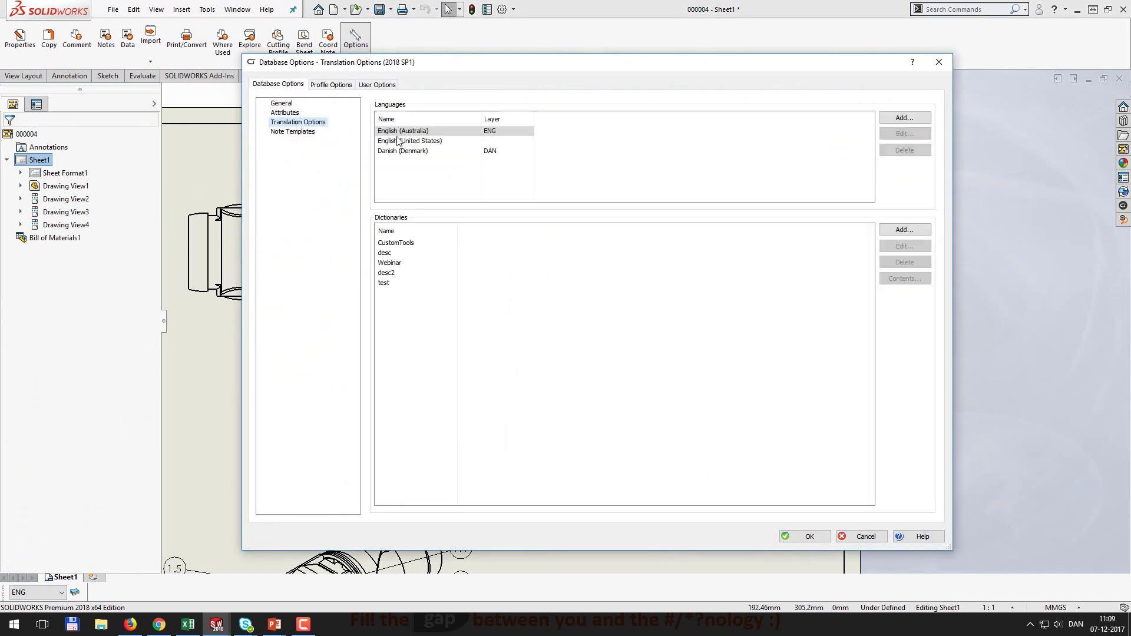
{"action": "left_click", "coordinate": [489, 132]}
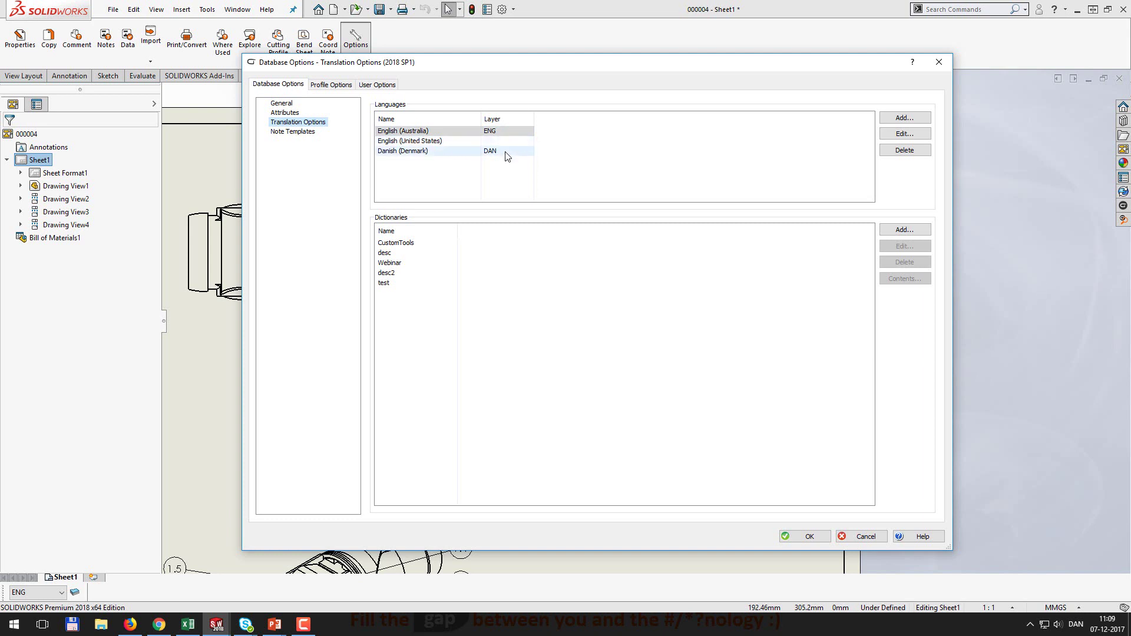
{"action": "left_click", "coordinate": [939, 62]}
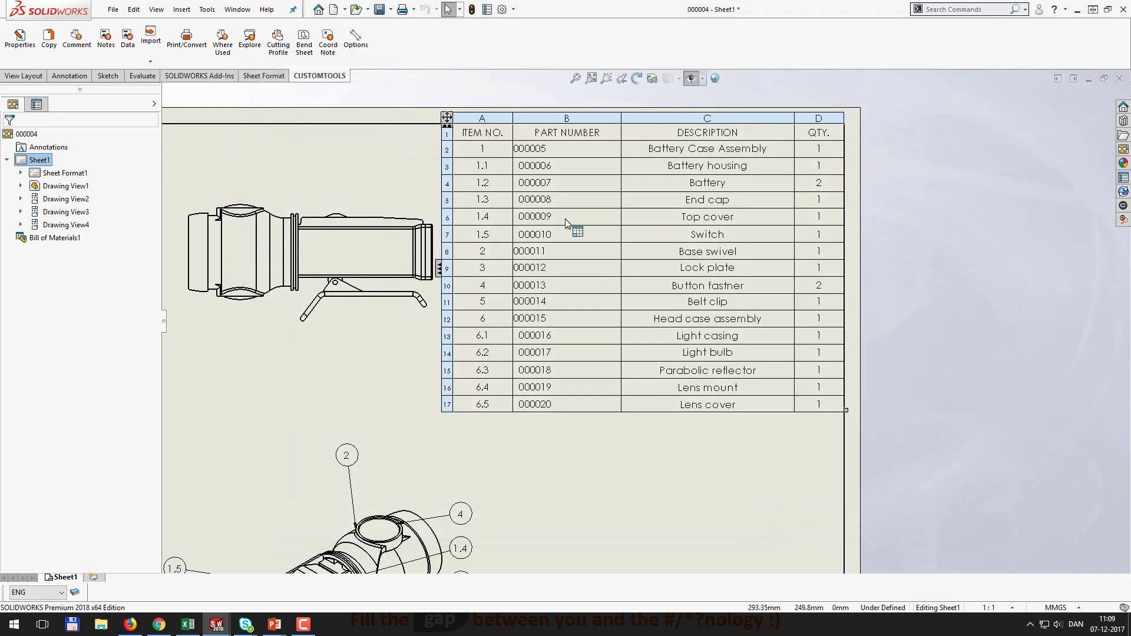
{"action": "key", "text": "f"}
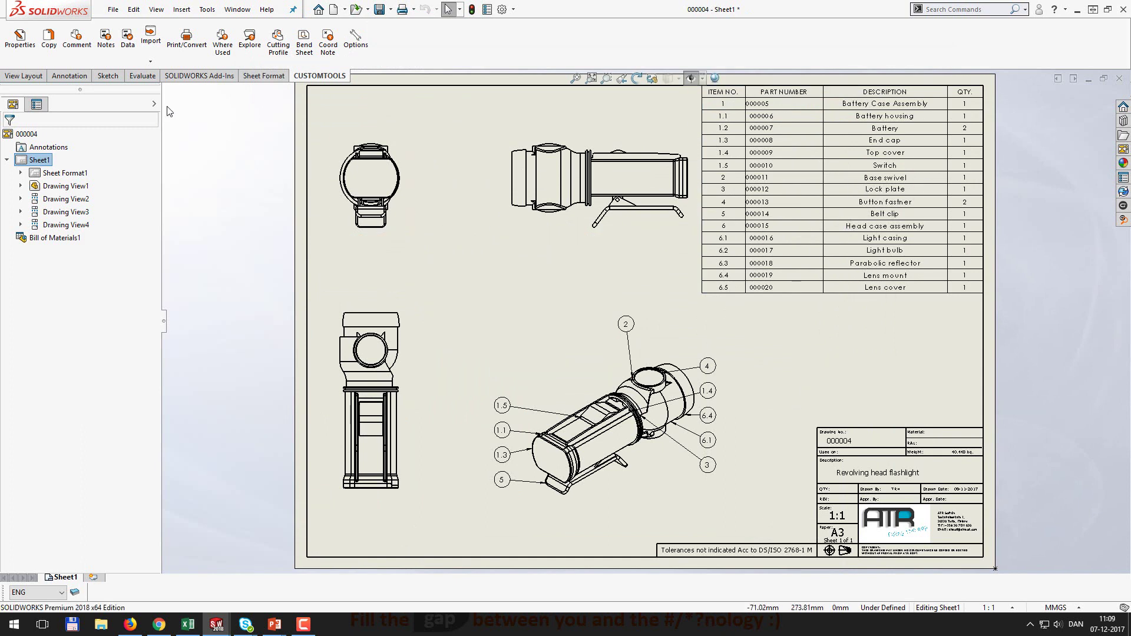
Step: Batch-export drawing 000004 to PDF with Danish (Denmark) translation
{"action": "left_click", "coordinate": [186, 39]}
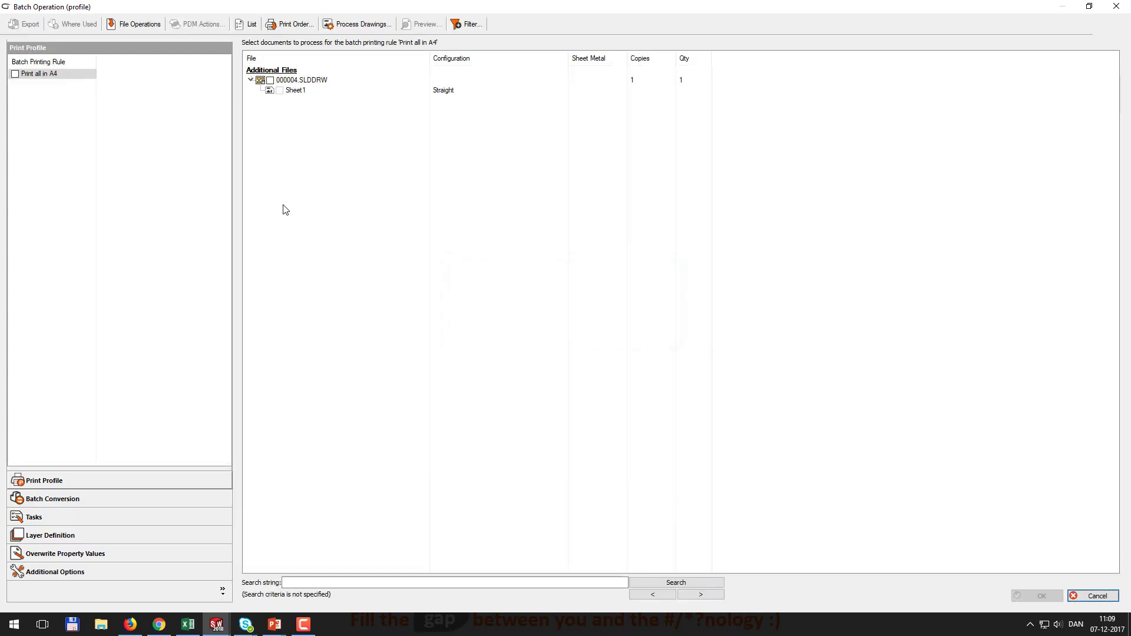
{"action": "left_click", "coordinate": [64, 498]}
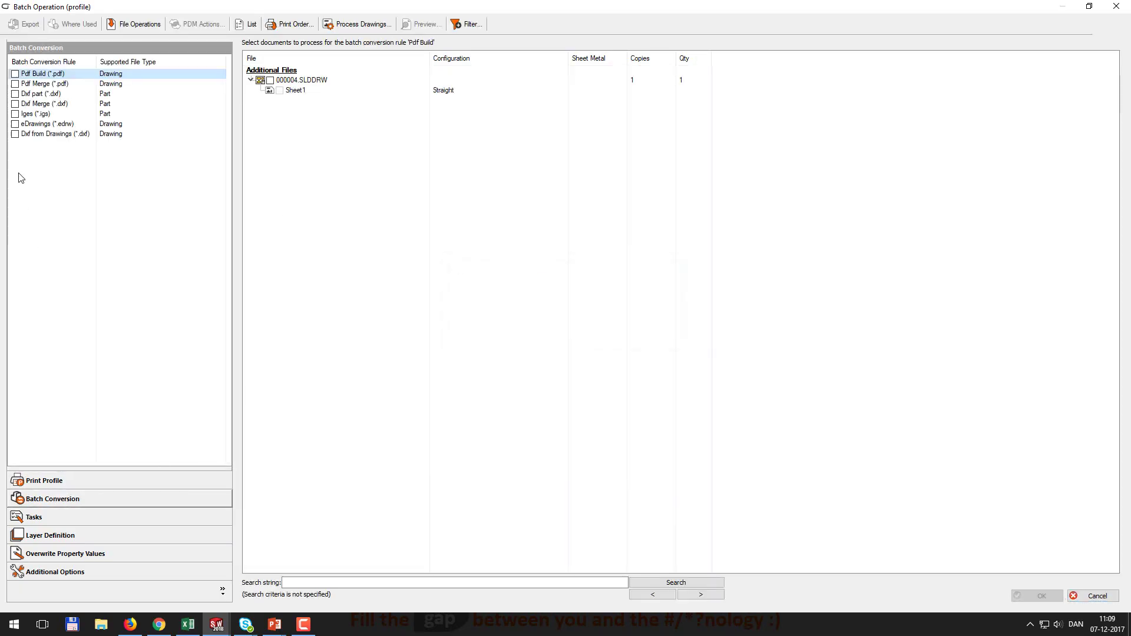
{"action": "left_click", "coordinate": [15, 74]}
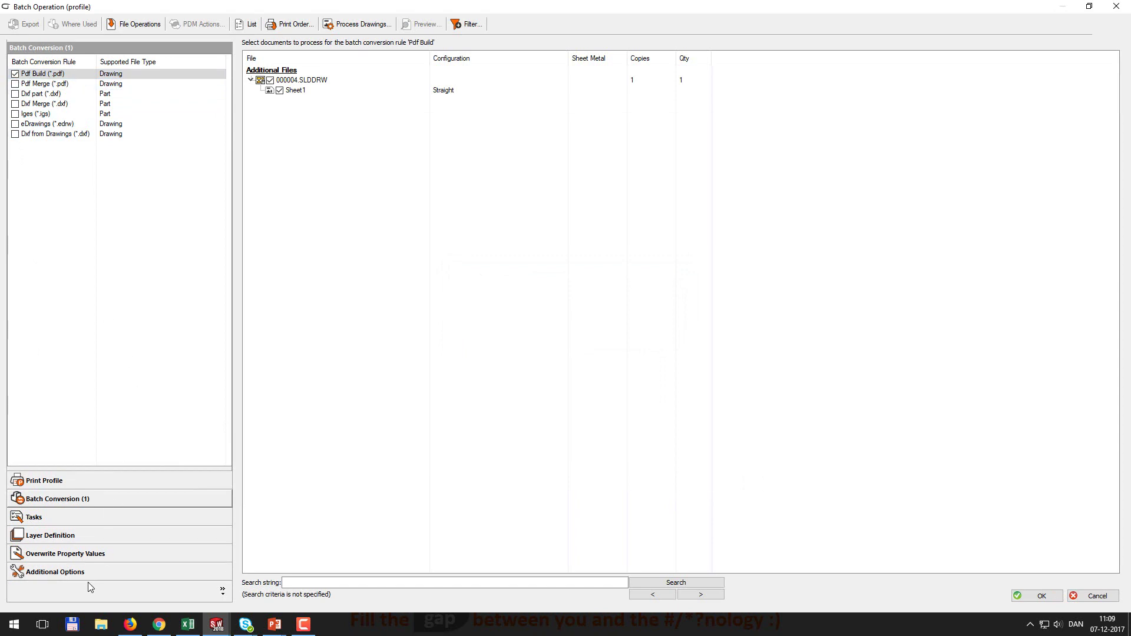
{"action": "left_click", "coordinate": [36, 573]}
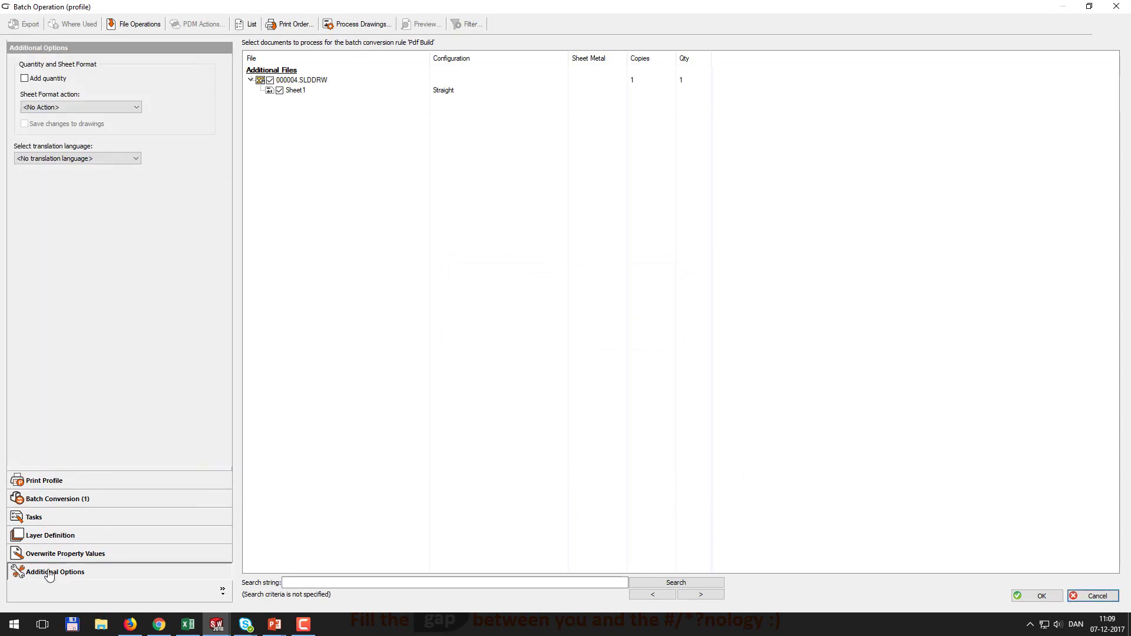
{"action": "left_click", "coordinate": [65, 159]}
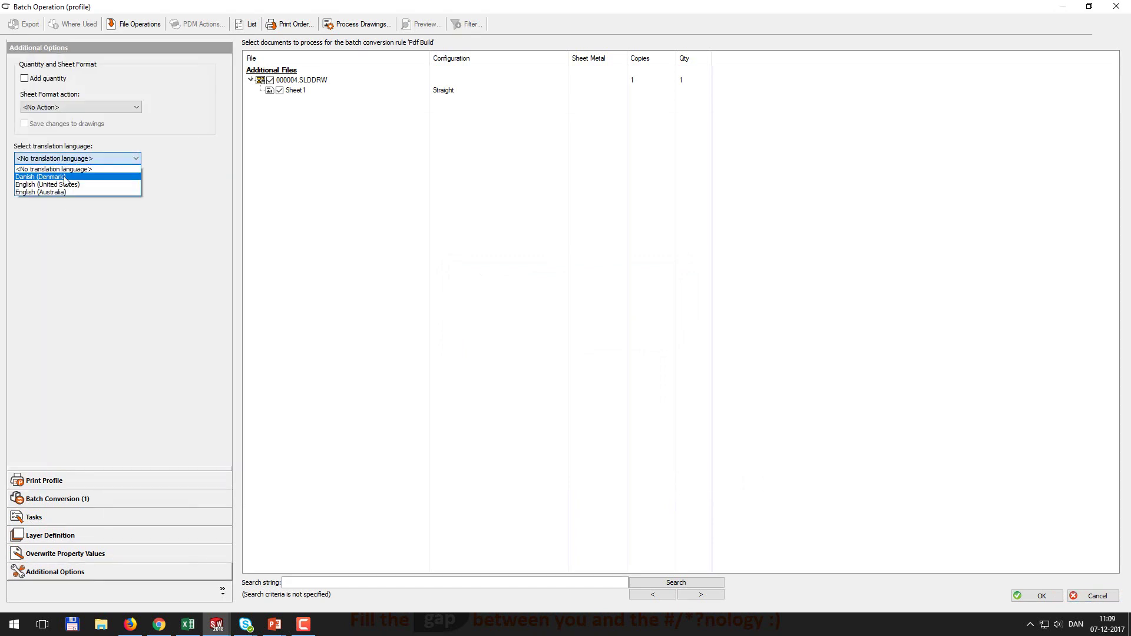
{"action": "left_click", "coordinate": [93, 178]}
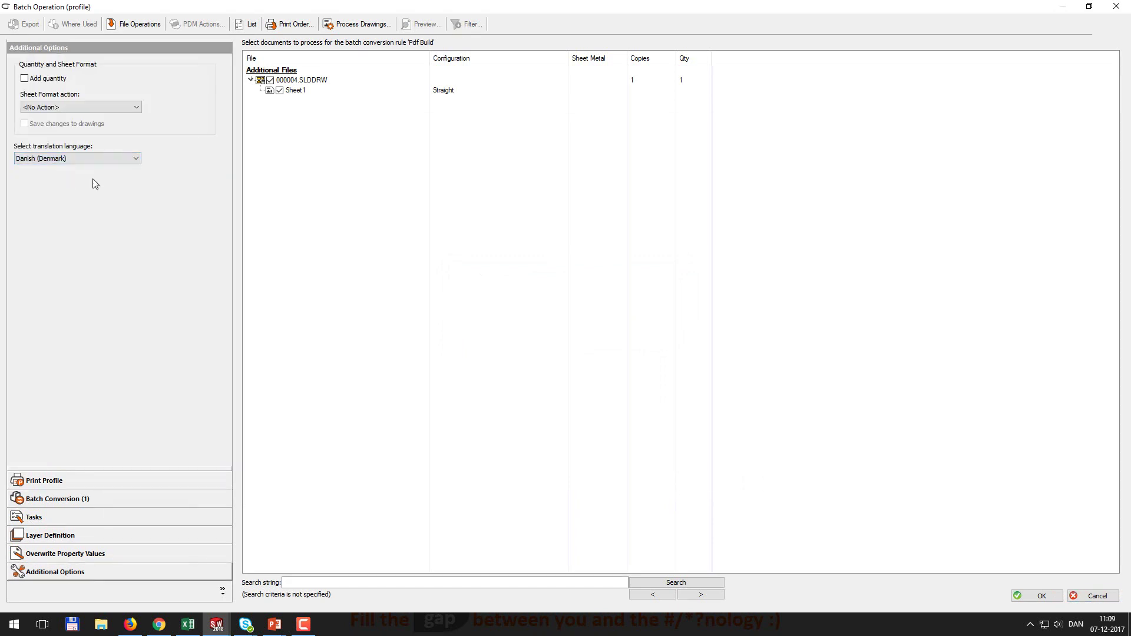
{"action": "left_click", "coordinate": [1041, 596]}
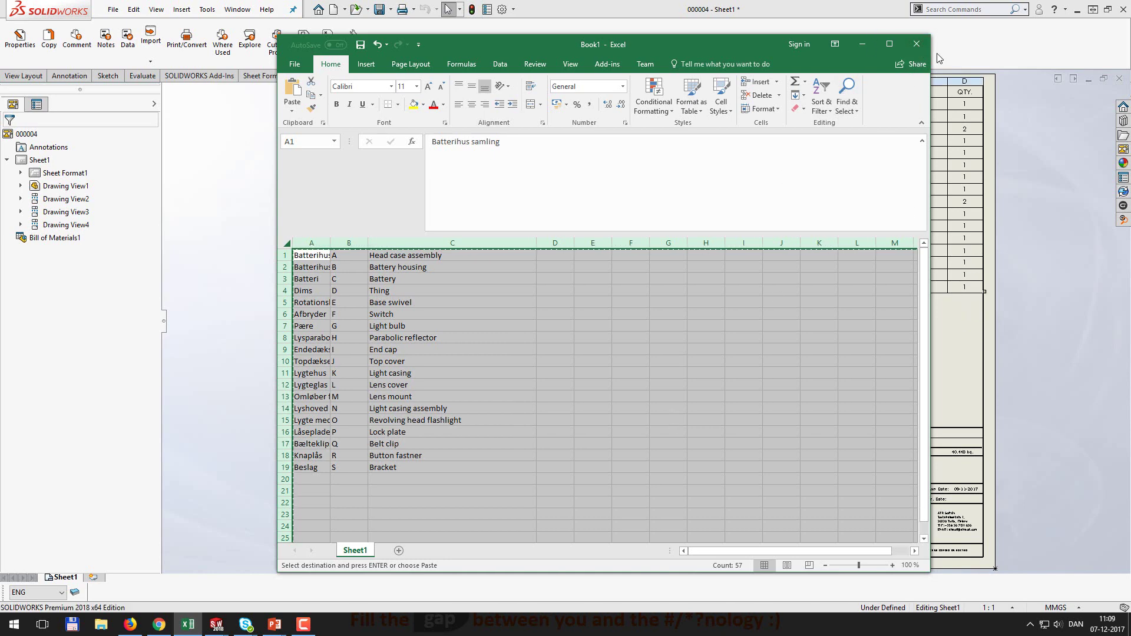
Step: Close the Excel workbook without saving or keeping the copied data
{"action": "left_click", "coordinate": [916, 43]}
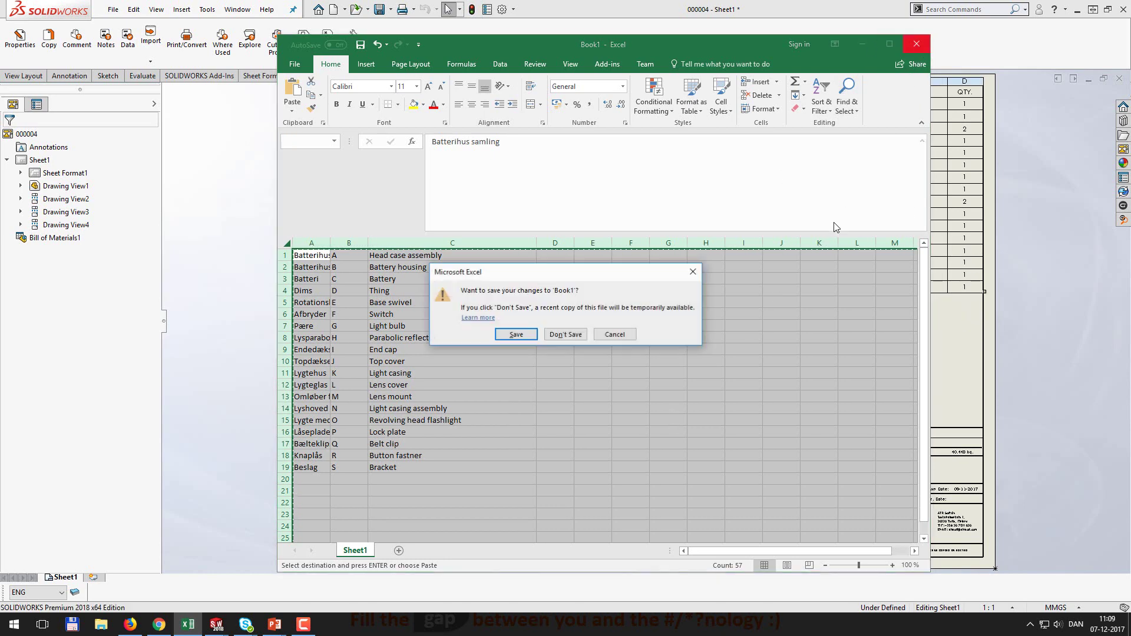
{"action": "left_click", "coordinate": [562, 334]}
{"action": "left_click", "coordinate": [570, 352]}
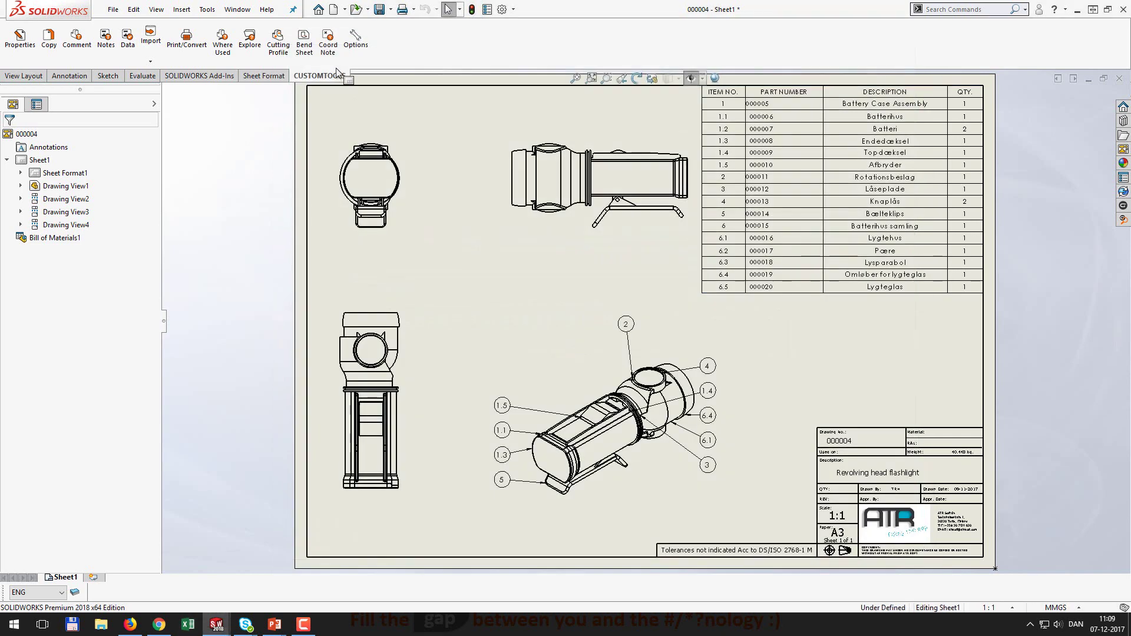
Step: Open 000004.pdf from the Project folder in Foxit Reader, review the Danish parts list, and close it
{"action": "left_click", "coordinate": [249, 40]}
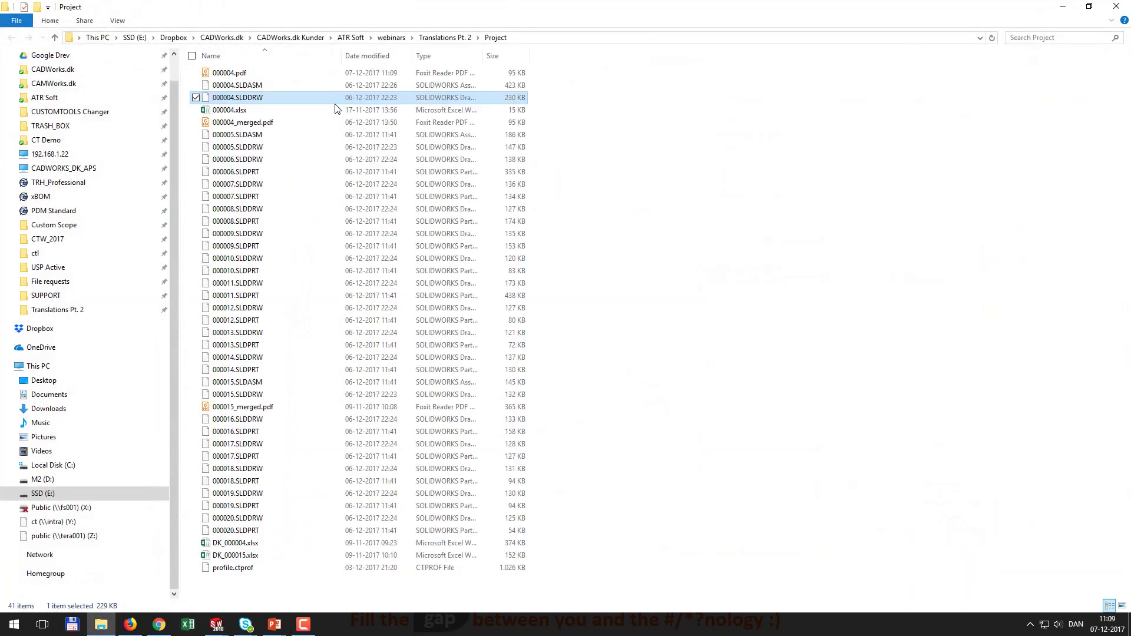
{"action": "key", "text": "Up"}
{"action": "key", "text": "Up"}
{"action": "key", "text": "Return"}
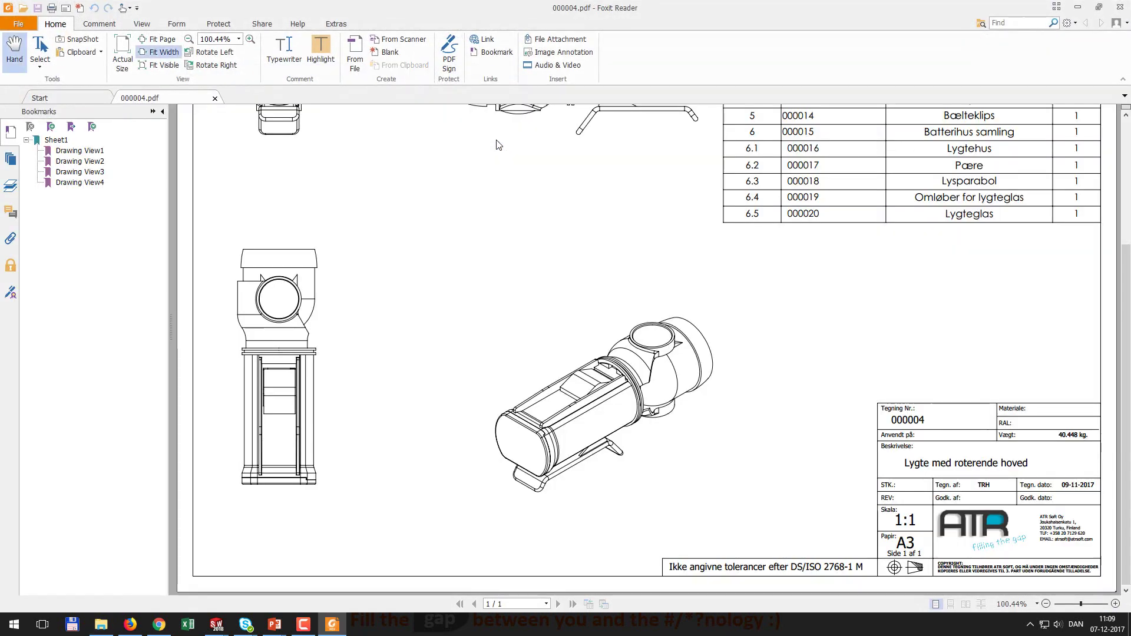
{"action": "scroll", "coordinate": [689, 318], "scroll_direction": "up", "scroll_amount": 3}
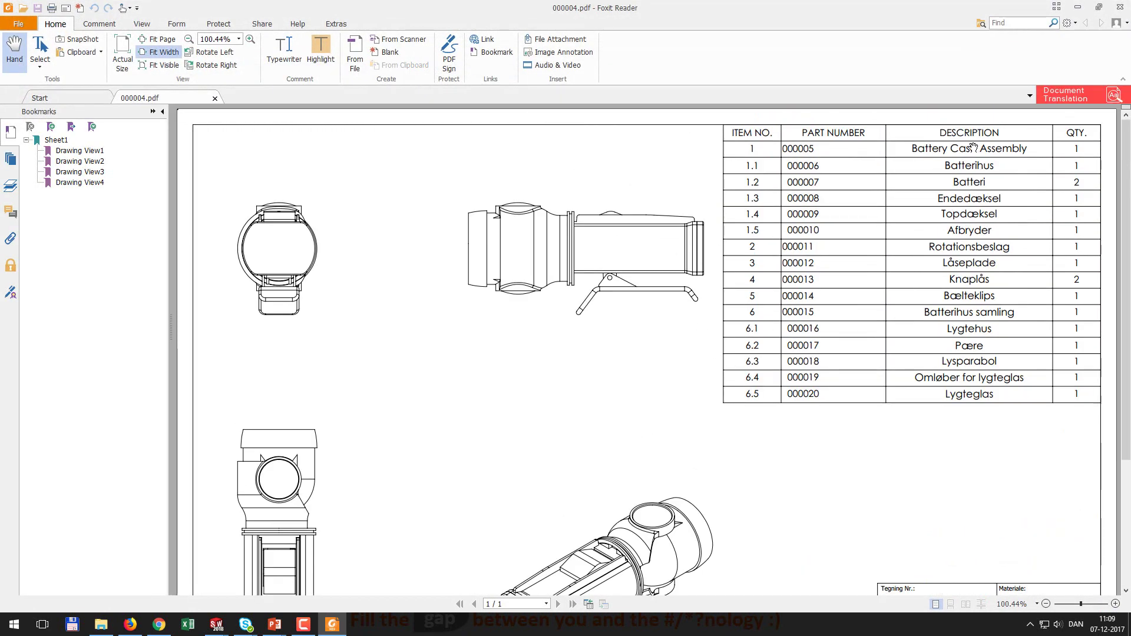
{"action": "left_click_drag", "start_coordinate": [912, 149], "coordinate": [1027, 149]}
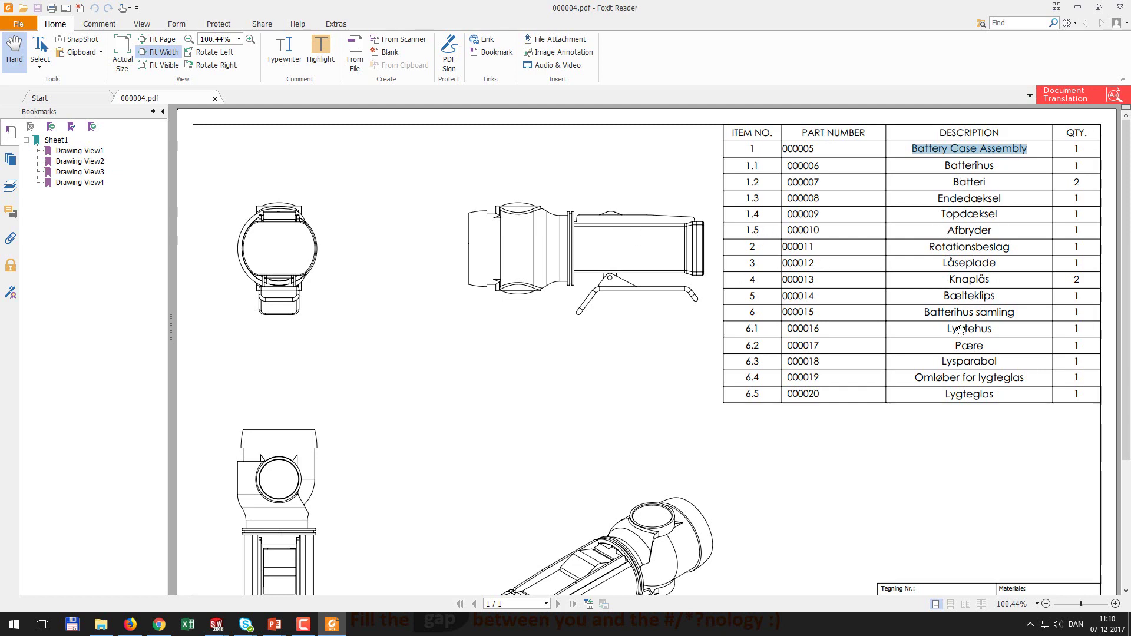
{"action": "scroll", "coordinate": [960, 329], "scroll_direction": "down", "scroll_amount": 2}
{"action": "scroll", "coordinate": [961, 326], "scroll_direction": "down", "scroll_amount": 1}
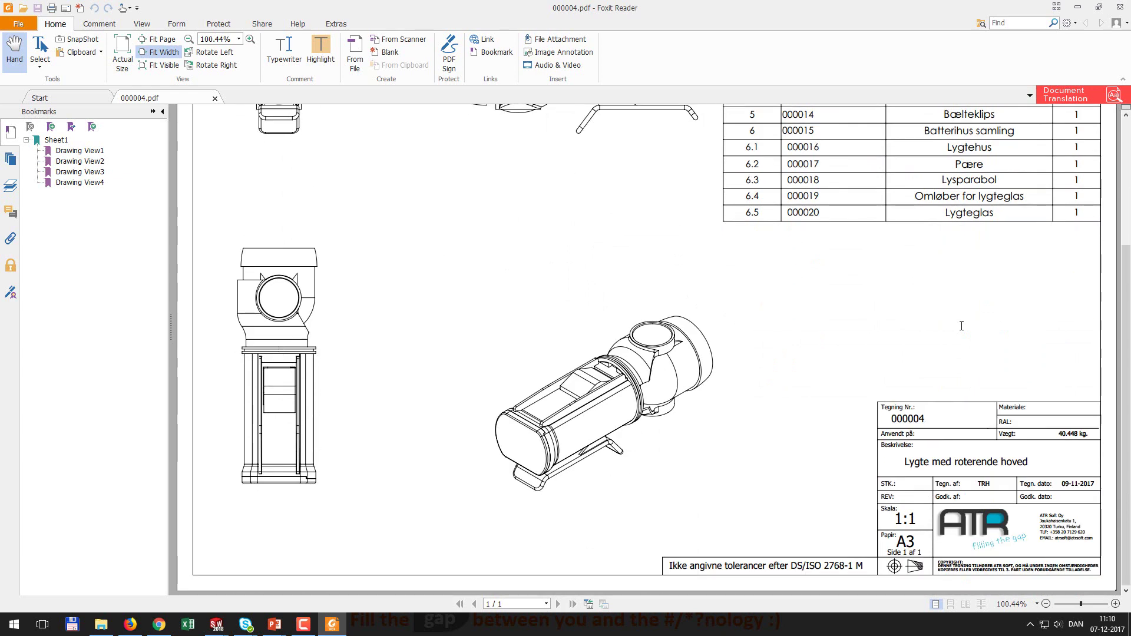
{"action": "scroll", "coordinate": [960, 253], "scroll_direction": "up", "scroll_amount": 1}
{"action": "scroll", "coordinate": [954, 392], "scroll_direction": "down", "scroll_amount": 1}
{"action": "left_click", "coordinate": [1119, 7]}
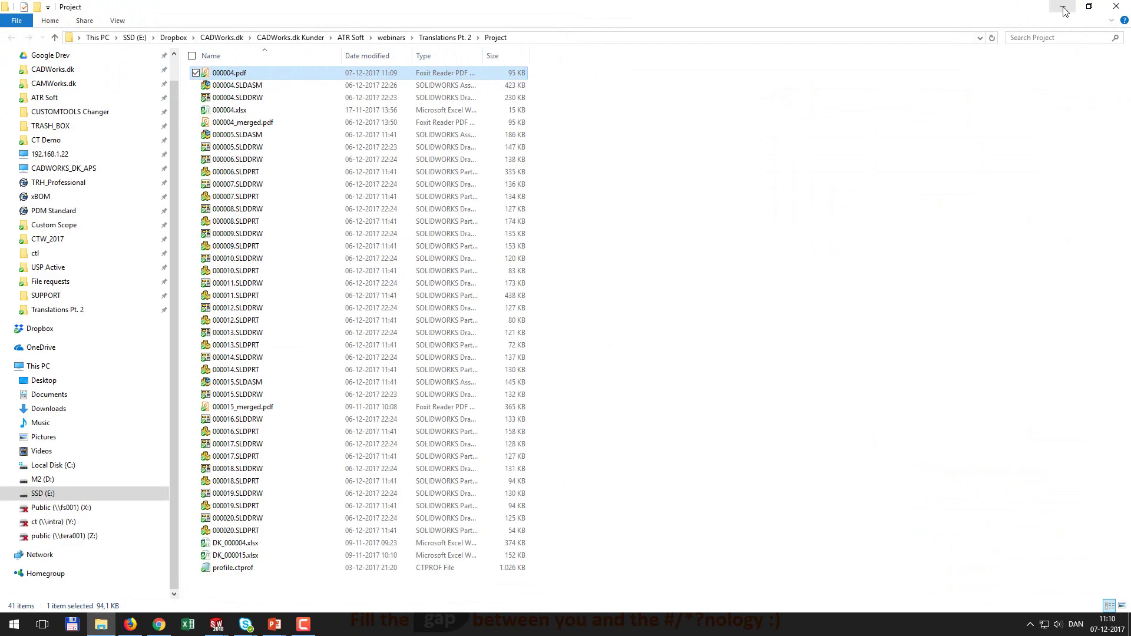
Step: Batch-export drawing 000004 to PDF again, this time with English (Australia) translation
{"action": "left_click", "coordinate": [1063, 8]}
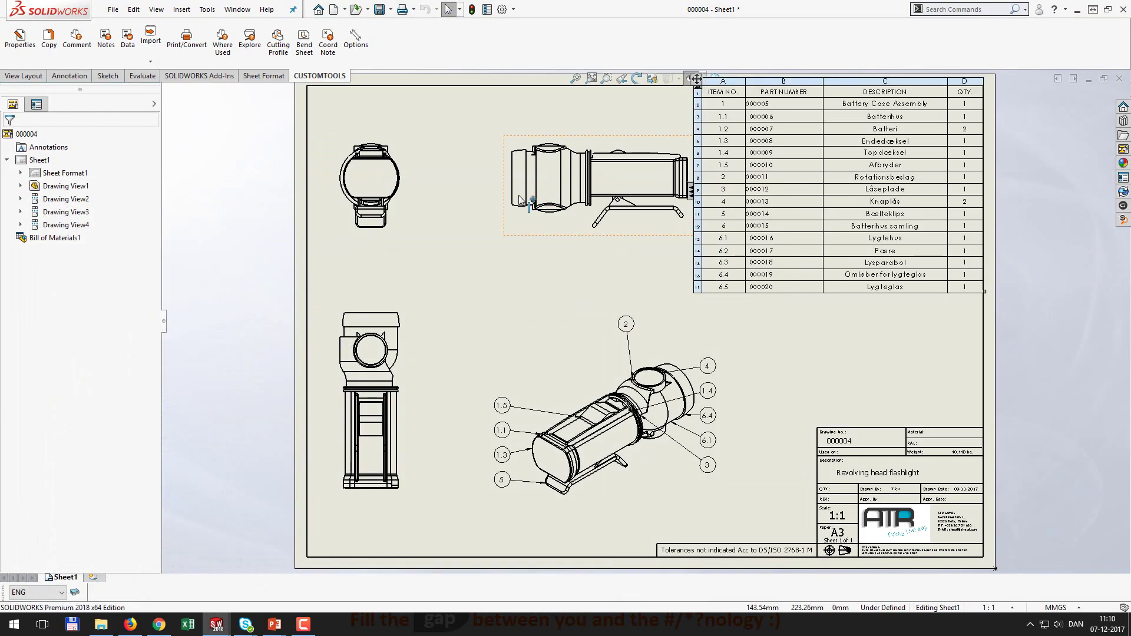
{"action": "left_click", "coordinate": [198, 47]}
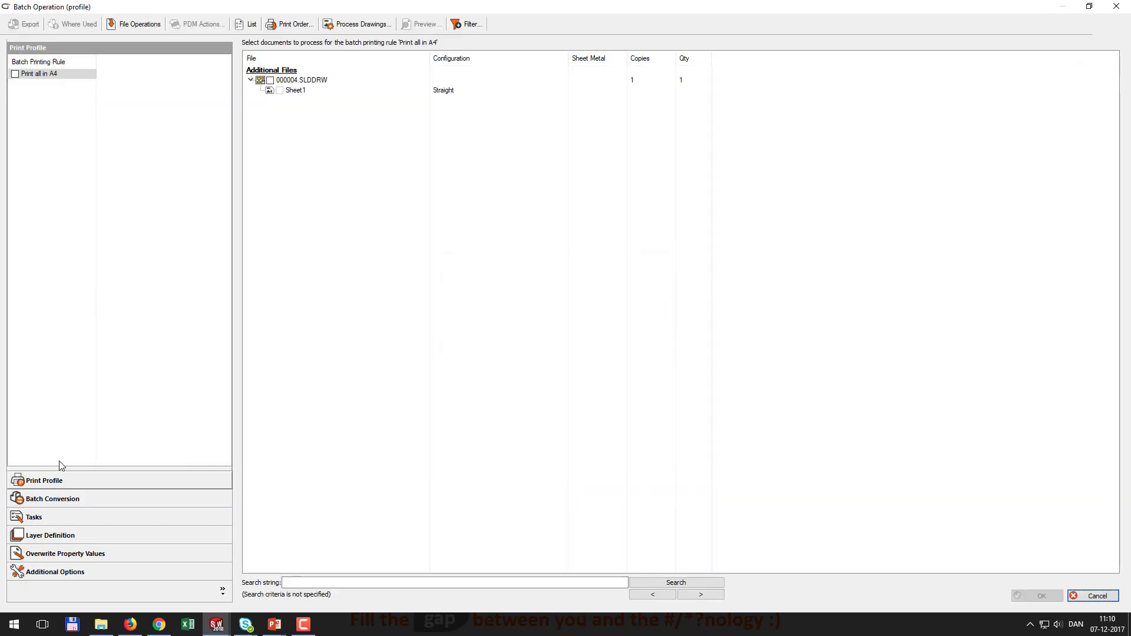
{"action": "left_click", "coordinate": [34, 499]}
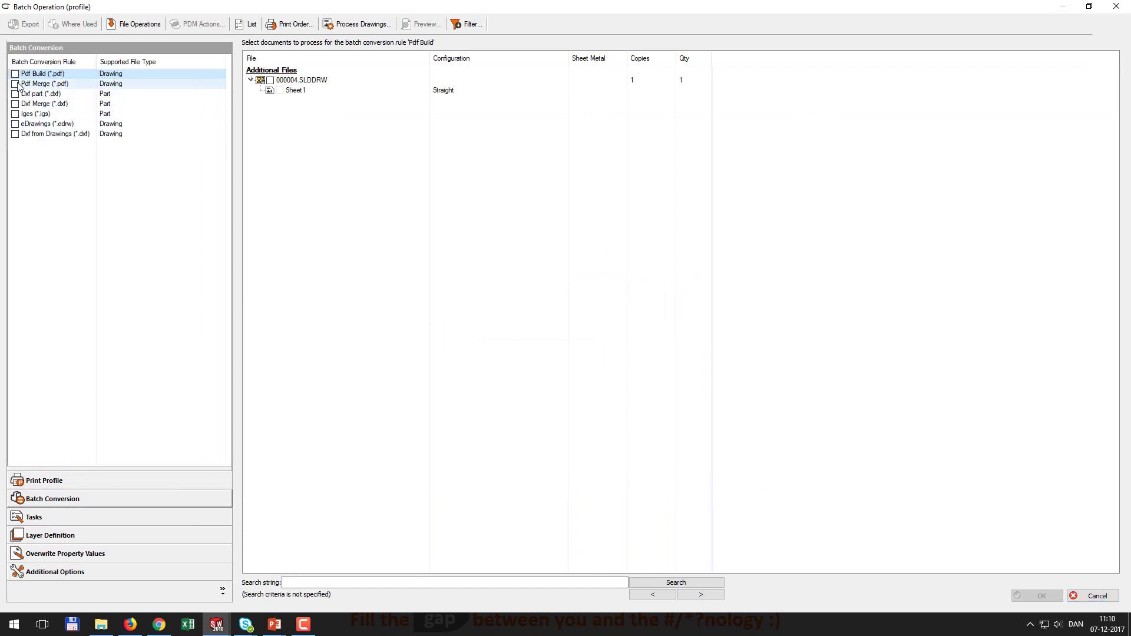
{"action": "left_click", "coordinate": [15, 74]}
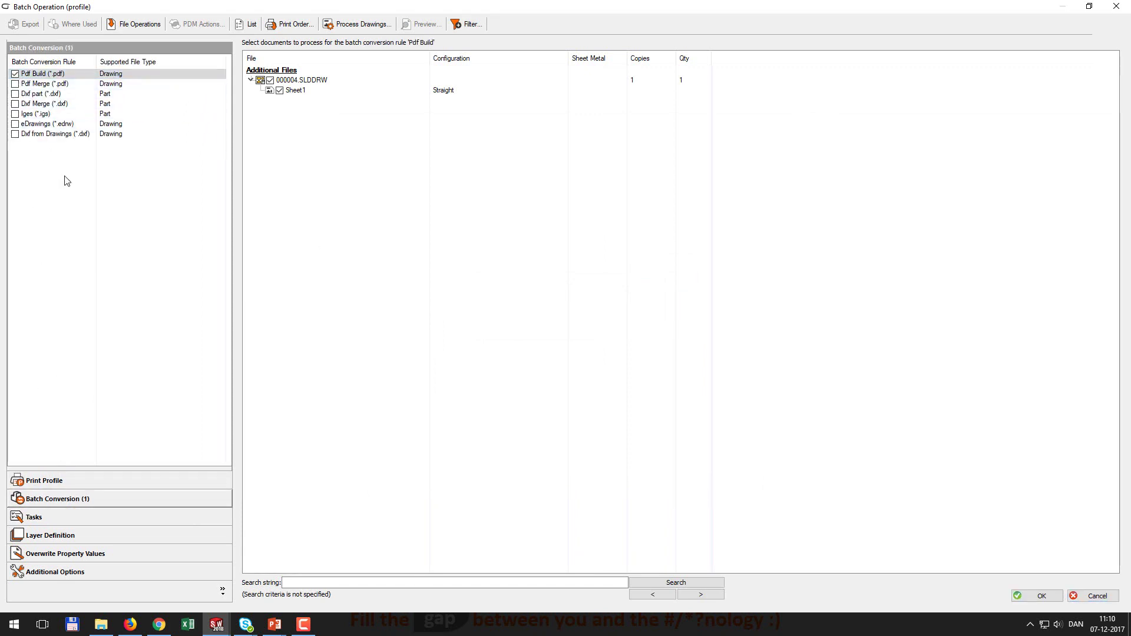
{"action": "left_click", "coordinate": [55, 571]}
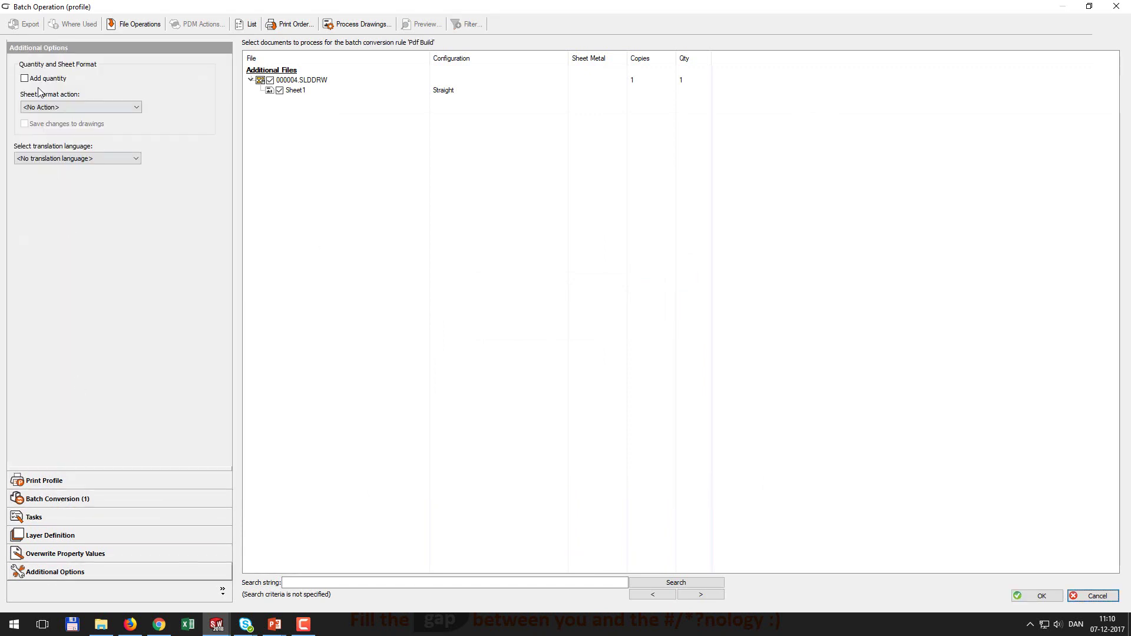
{"action": "left_click", "coordinate": [45, 163]}
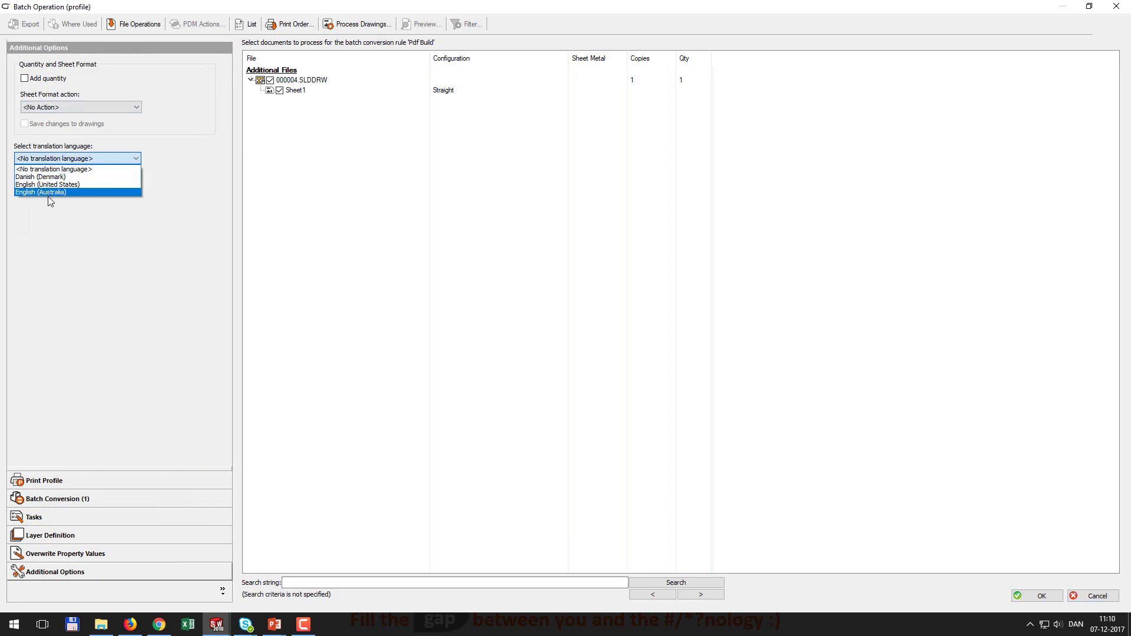
{"action": "left_click", "coordinate": [50, 192]}
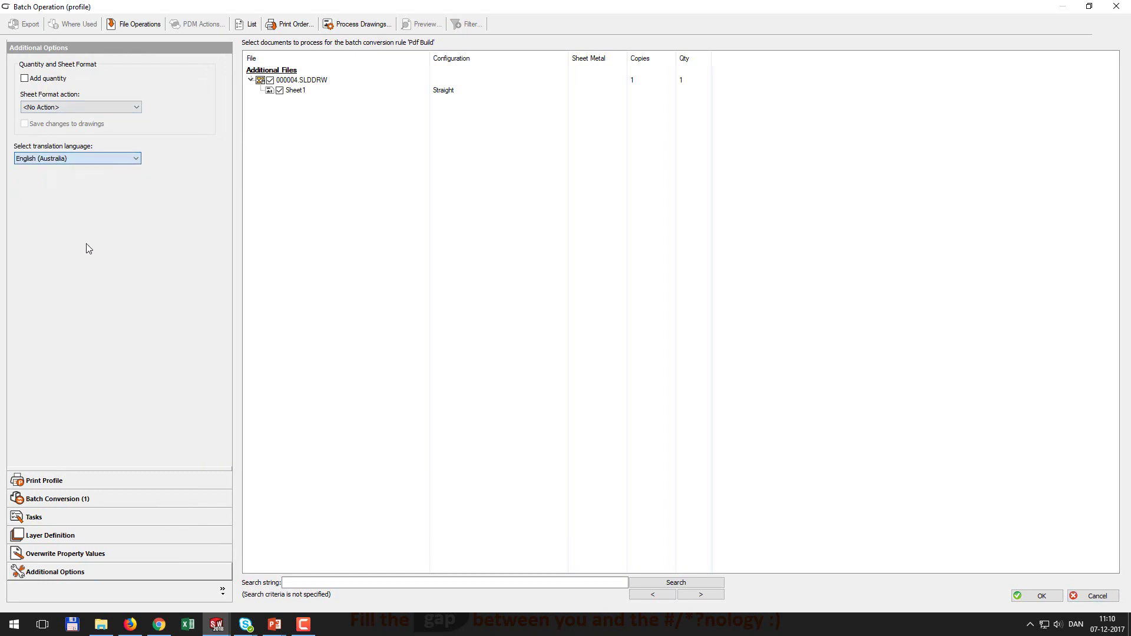
{"action": "left_click", "coordinate": [1038, 596]}
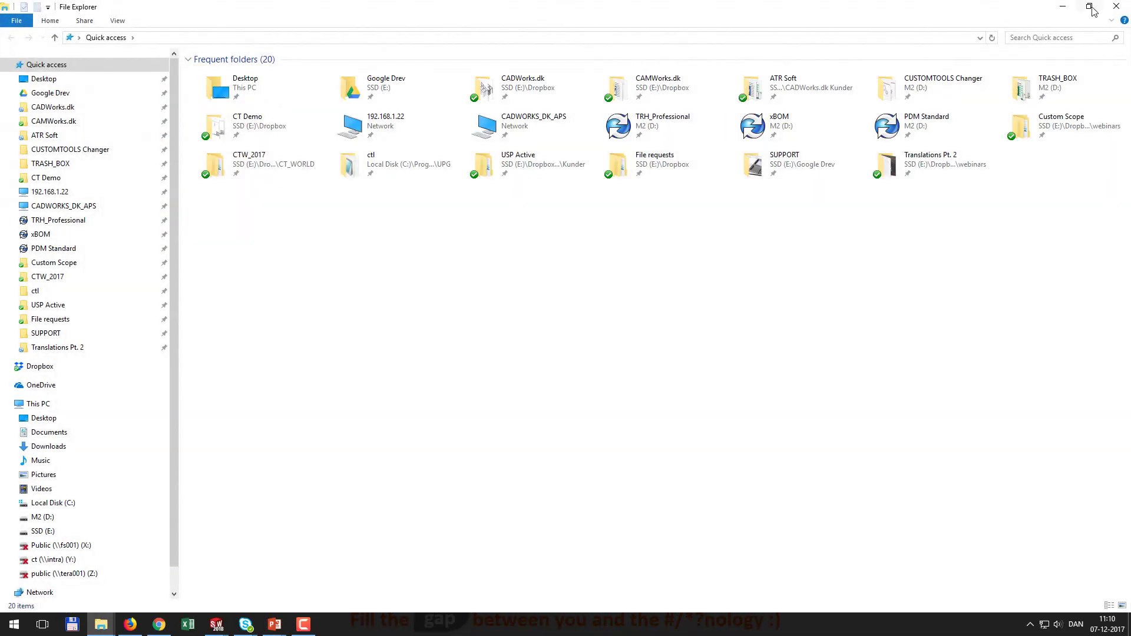
Step: Close the file browser and bring the 000004 - Sheet1 drawing window back to the front
{"action": "left_click", "coordinate": [1115, 10]}
{"action": "key", "text": "super"}
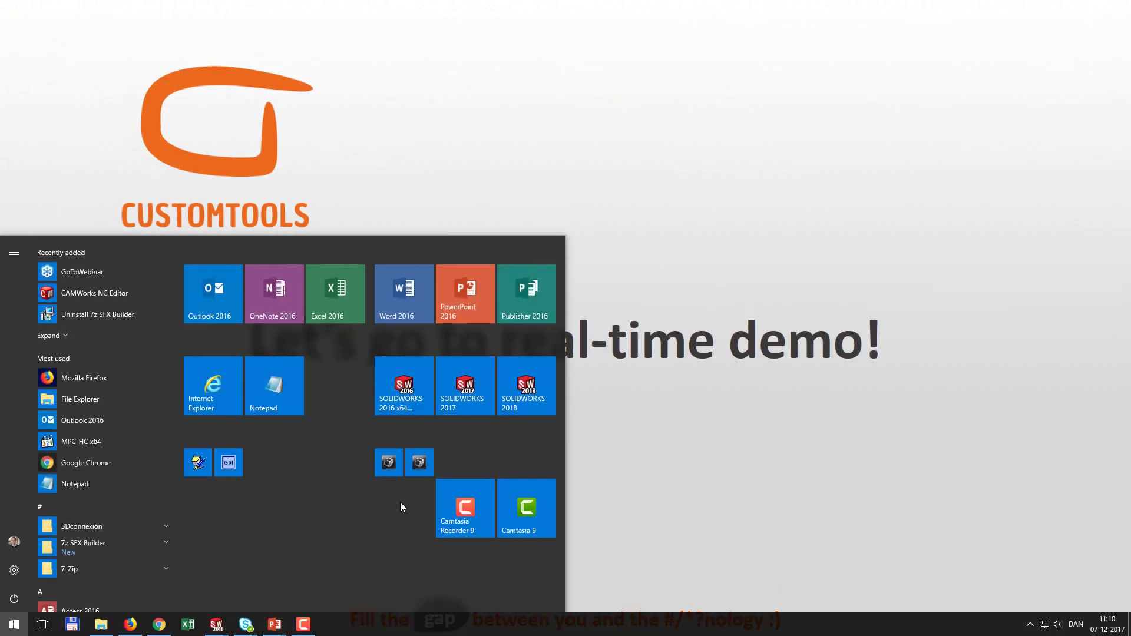
{"action": "mouse_move", "coordinate": [216, 625]}
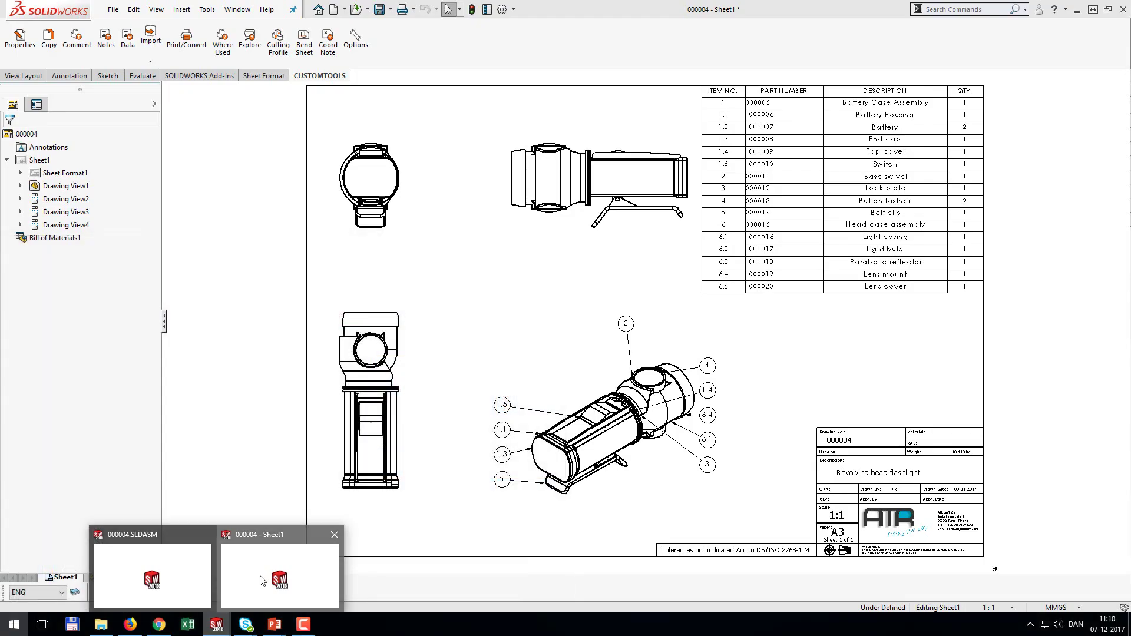
{"action": "left_click", "coordinate": [263, 582]}
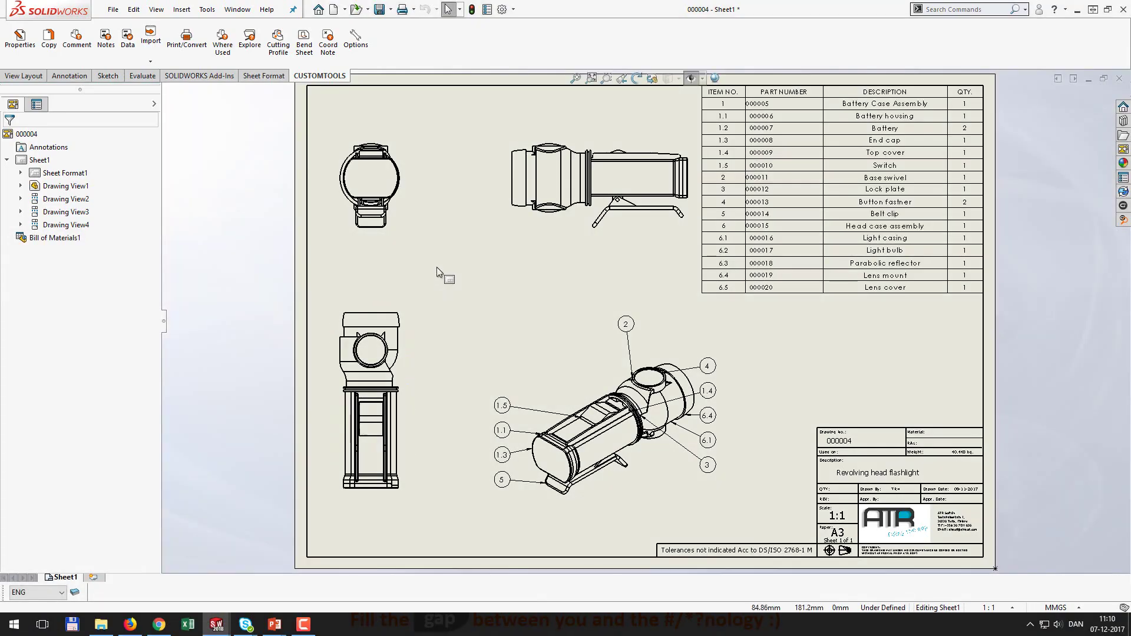
{"action": "left_click", "coordinate": [235, 37]}
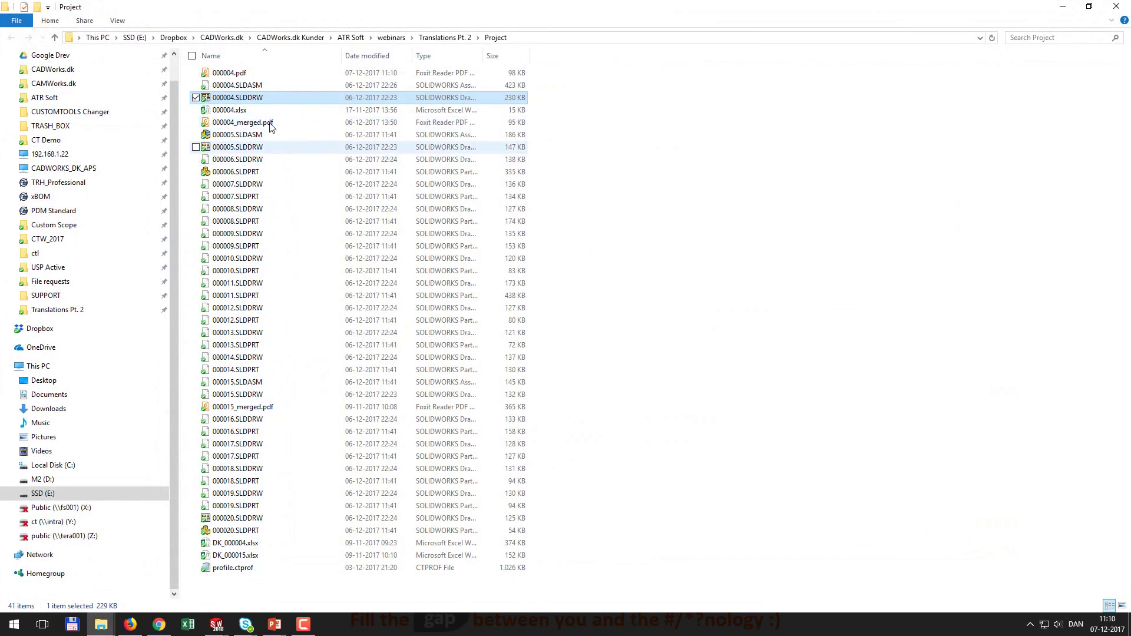
{"action": "double_click", "coordinate": [230, 73]}
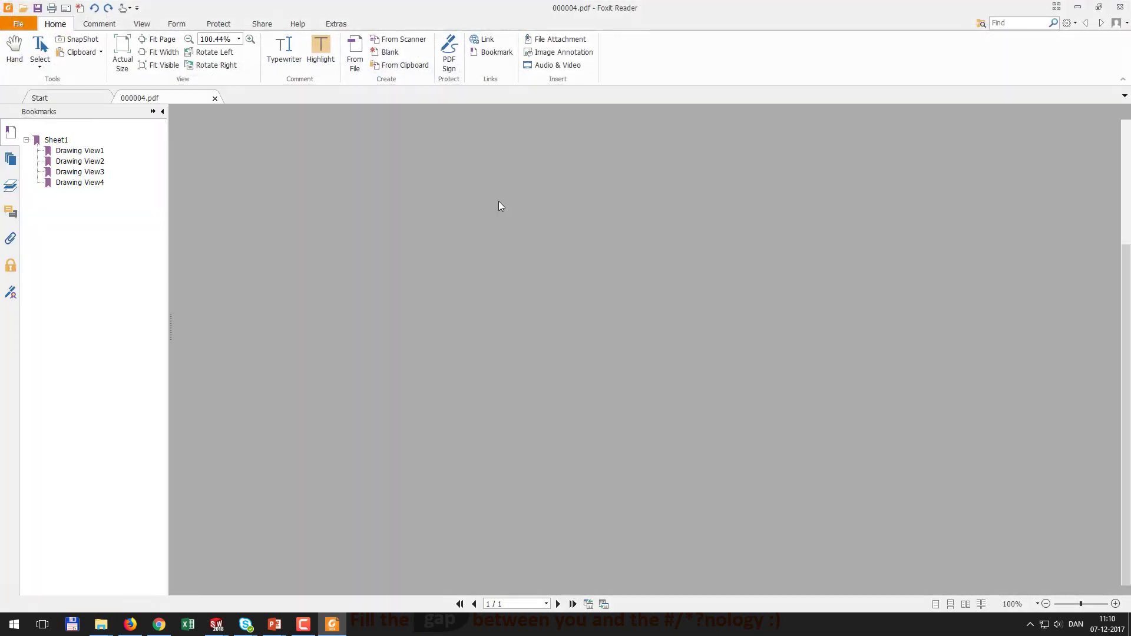
{"action": "scroll", "coordinate": [649, 337], "scroll_direction": "up", "scroll_amount": 5}
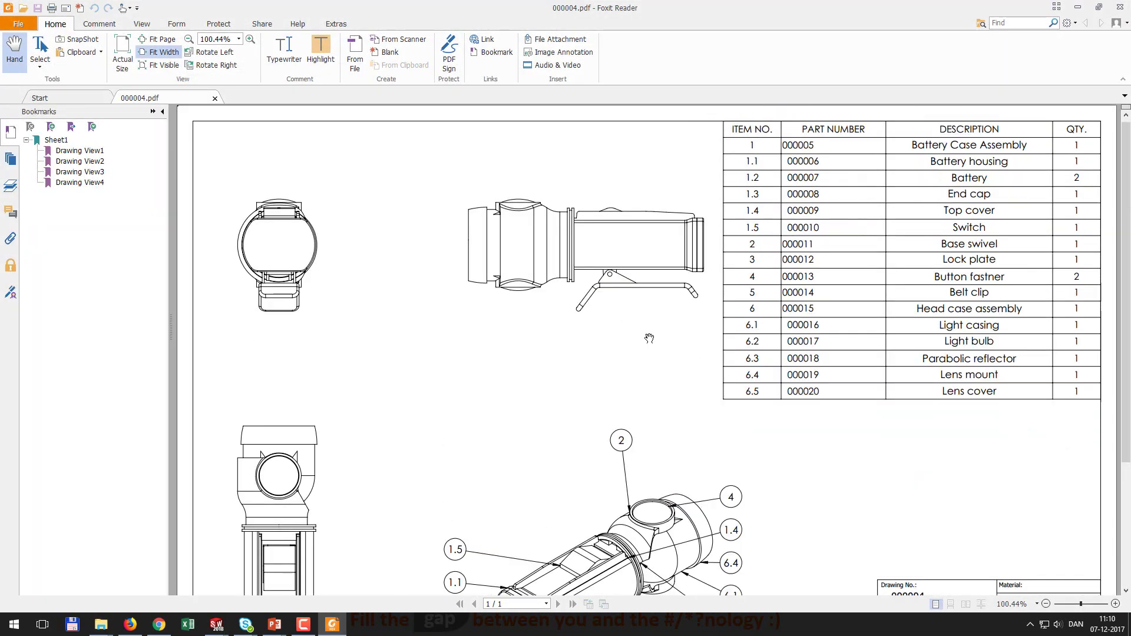
{"action": "left_click", "coordinate": [1119, 7]}
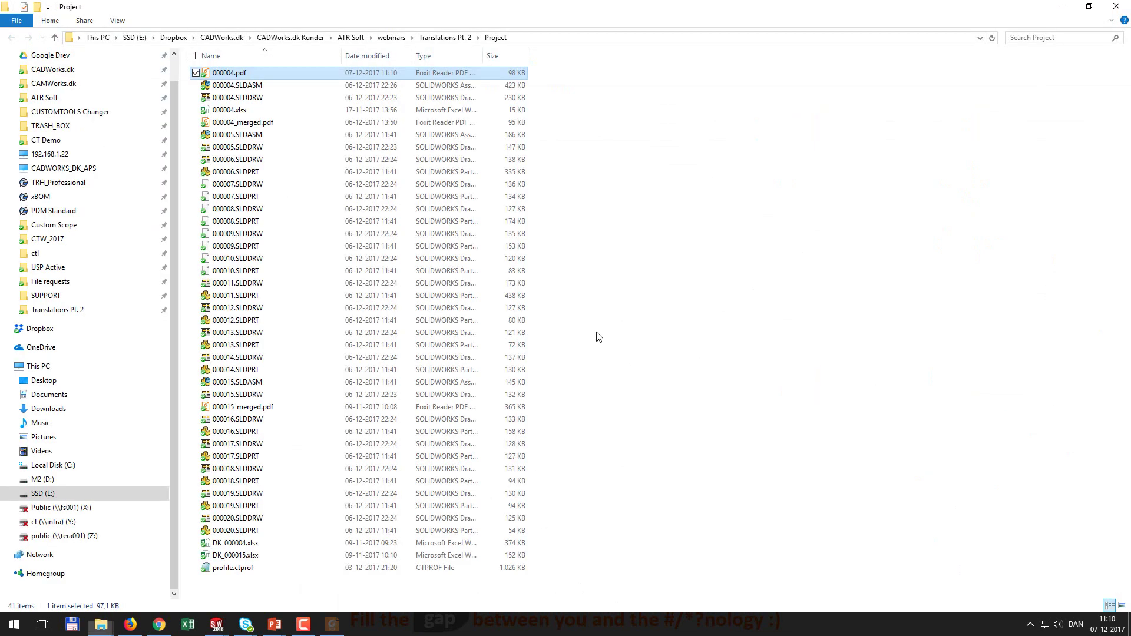
Step: Close drawing 000004 without saving its changes
{"action": "left_click", "coordinate": [1062, 8]}
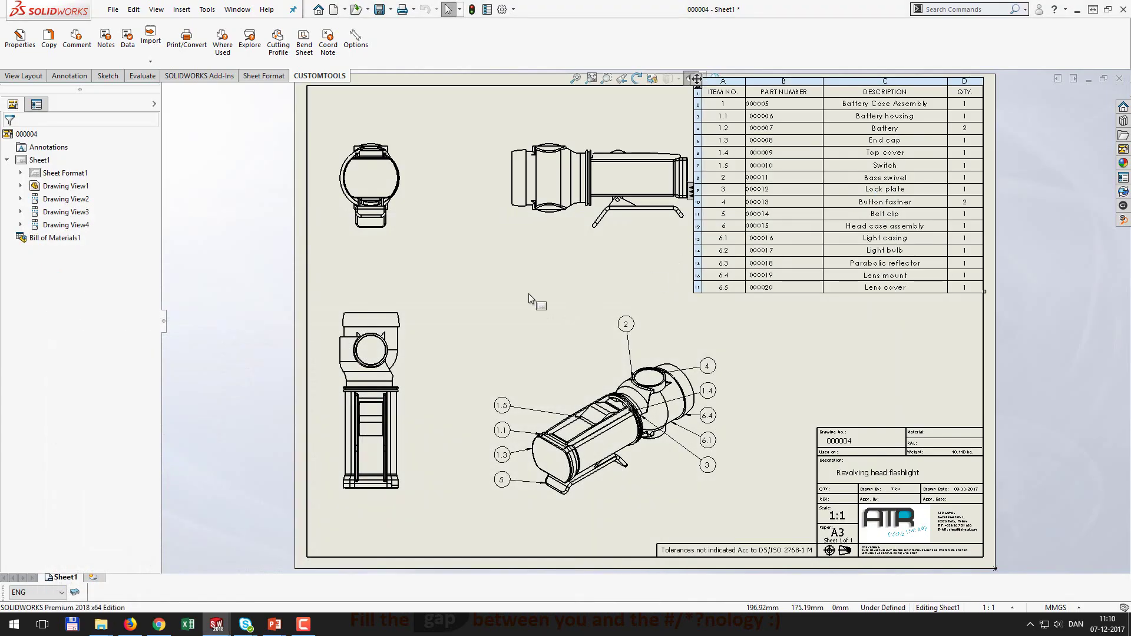
{"action": "left_click", "coordinate": [1119, 79]}
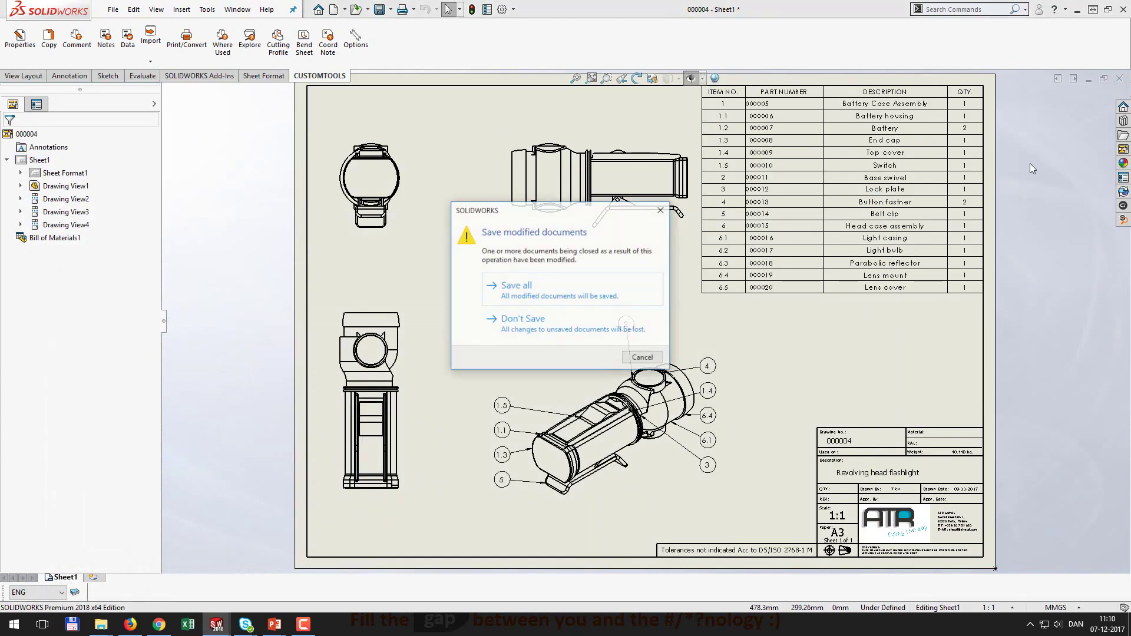
{"action": "left_click", "coordinate": [560, 335]}
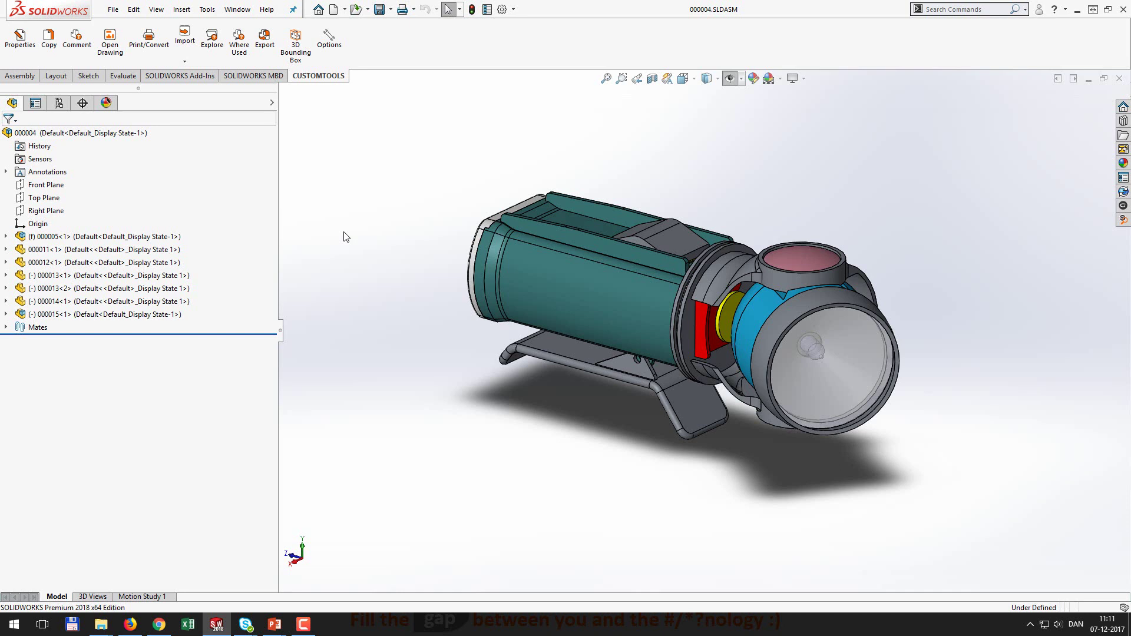
Step: Set the Excel report export profile's language to Danish (Denmark) and save the options
{"action": "left_click", "coordinate": [329, 38]}
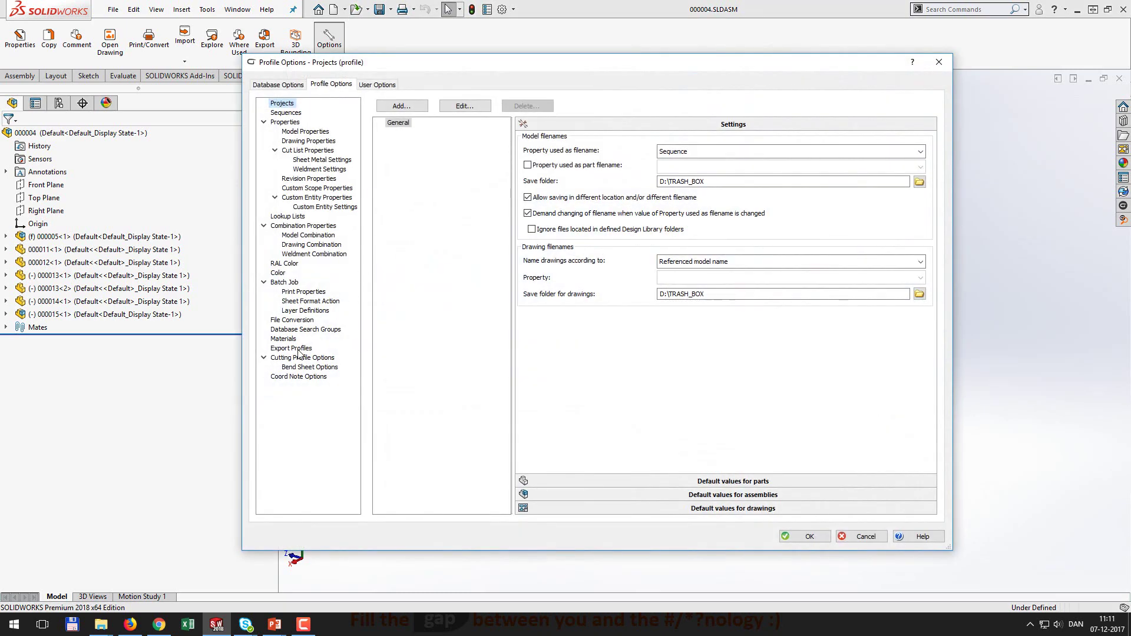
{"action": "left_click", "coordinate": [294, 348]}
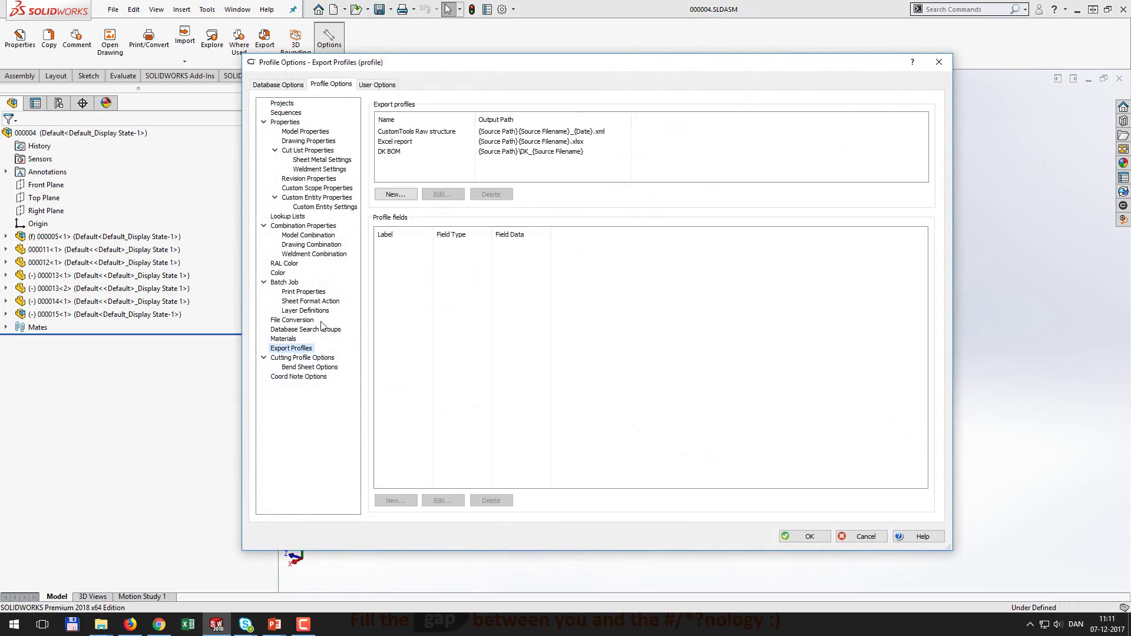
{"action": "left_click", "coordinate": [416, 143]}
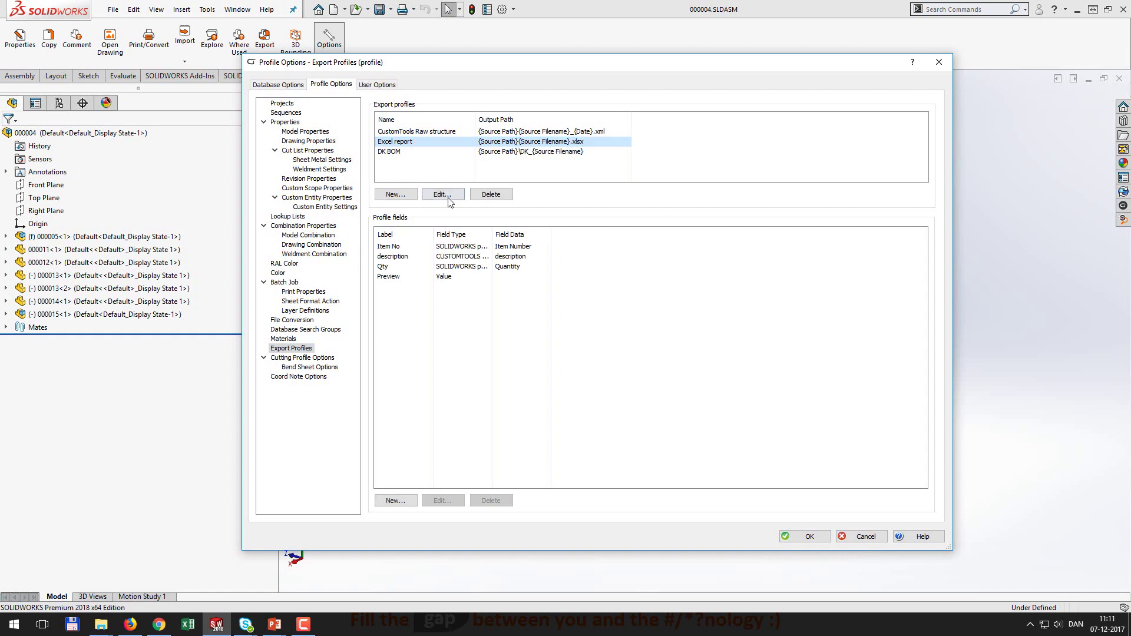
{"action": "left_click", "coordinate": [449, 197]}
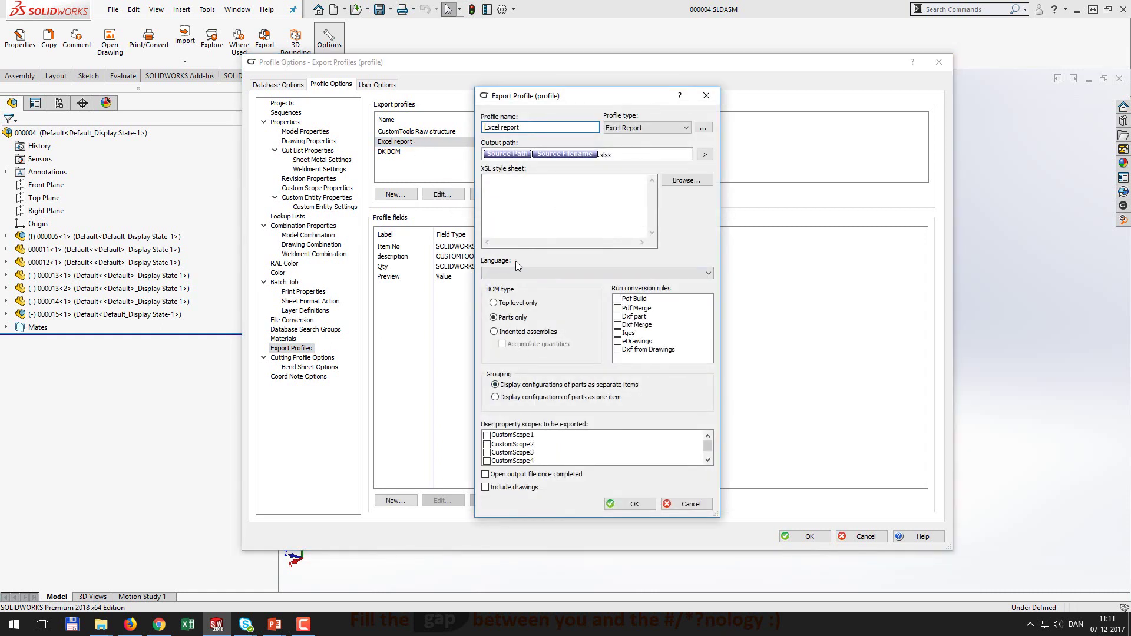
{"action": "left_click", "coordinate": [559, 275]}
{"action": "left_click", "coordinate": [559, 293]}
{"action": "left_click", "coordinate": [628, 505]}
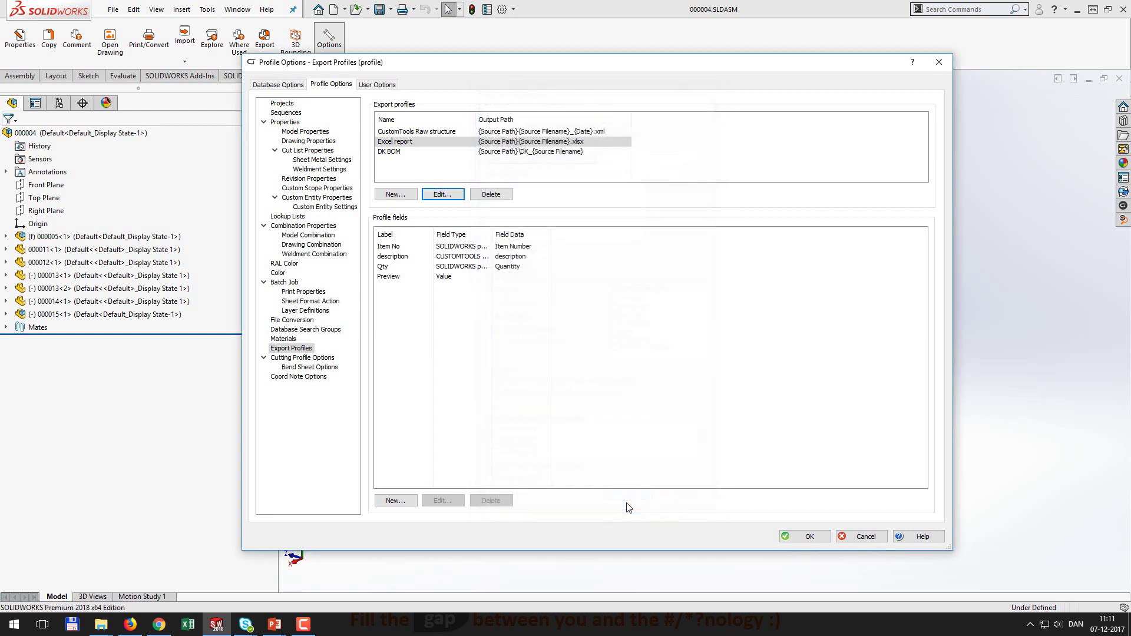
{"action": "left_click", "coordinate": [789, 537]}
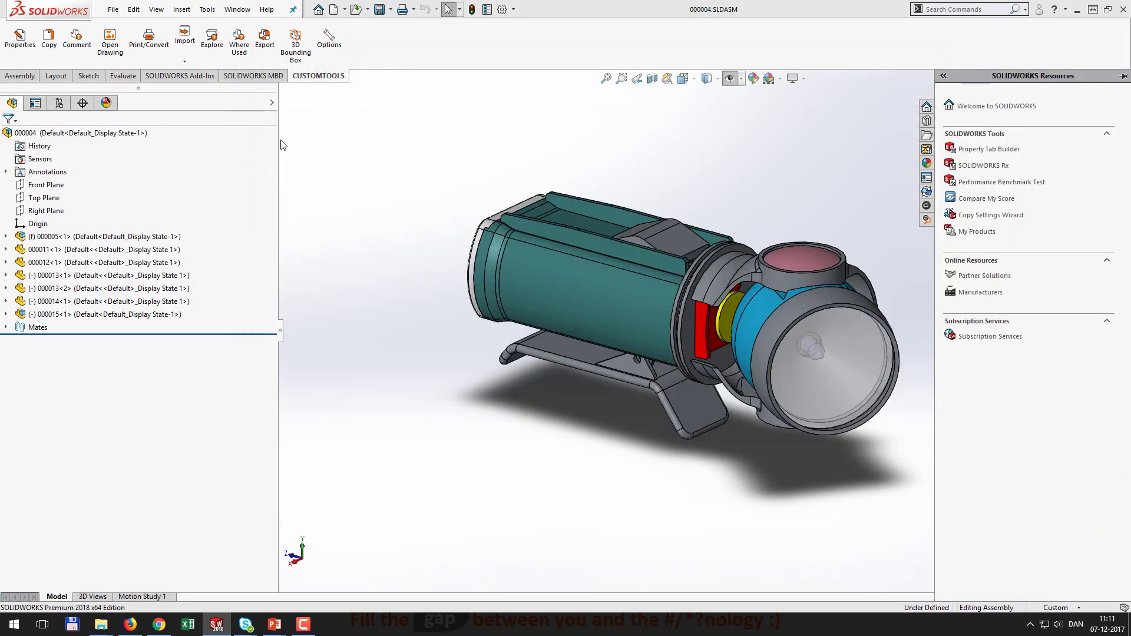
{"action": "left_click", "coordinate": [264, 39]}
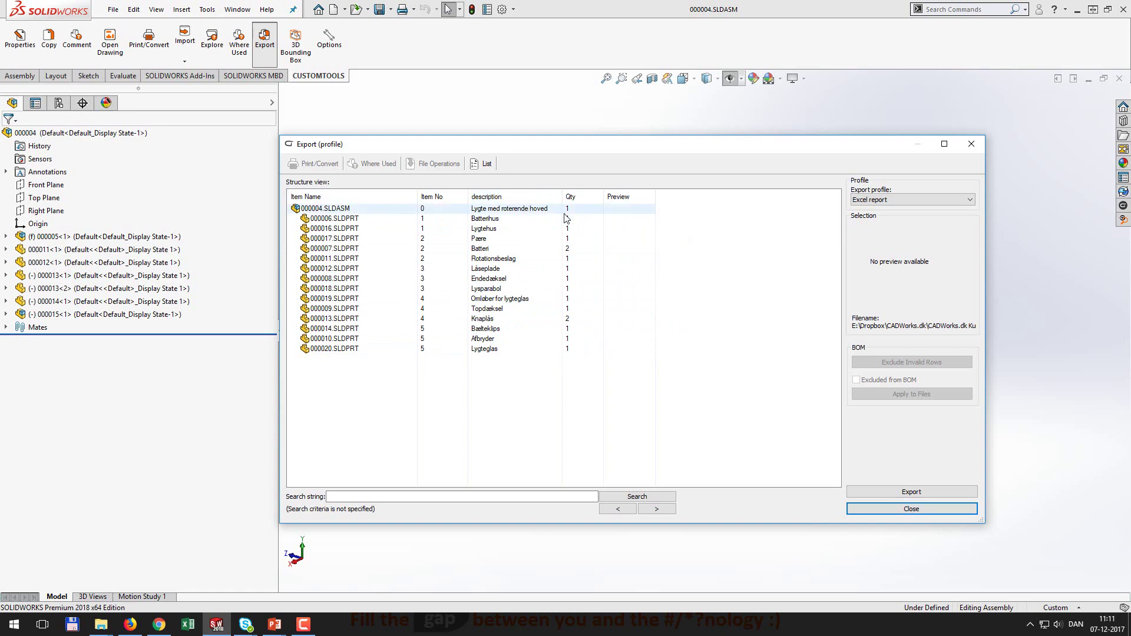
{"action": "left_click", "coordinate": [971, 144]}
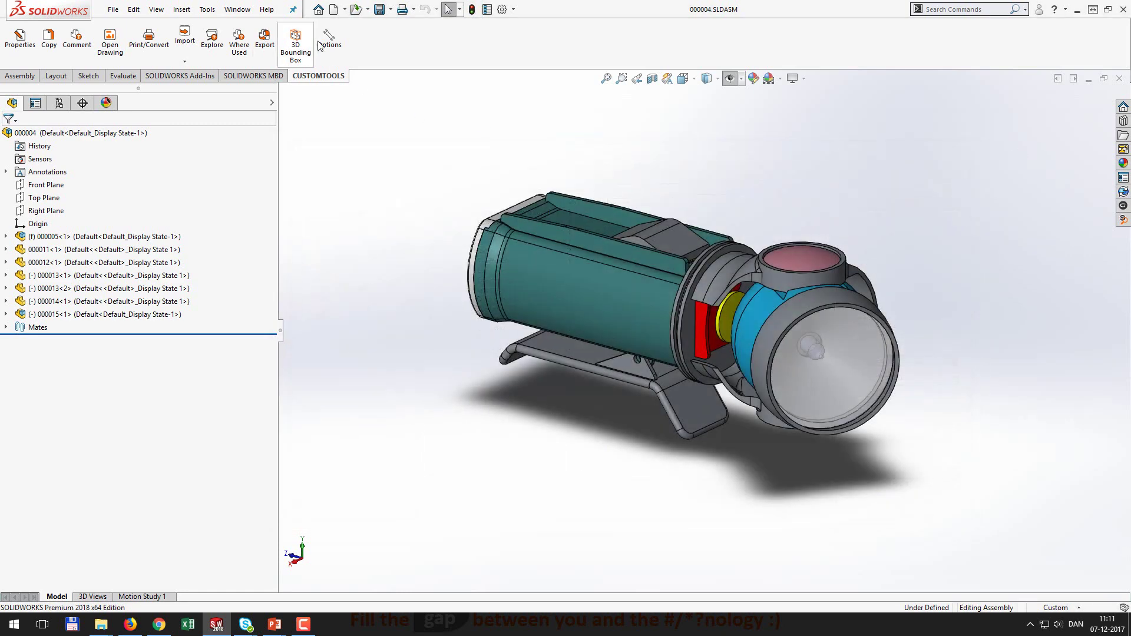
Step: Switch the Excel report export profile's language to English, save, and bring up the BOM export list
{"action": "left_click", "coordinate": [330, 39]}
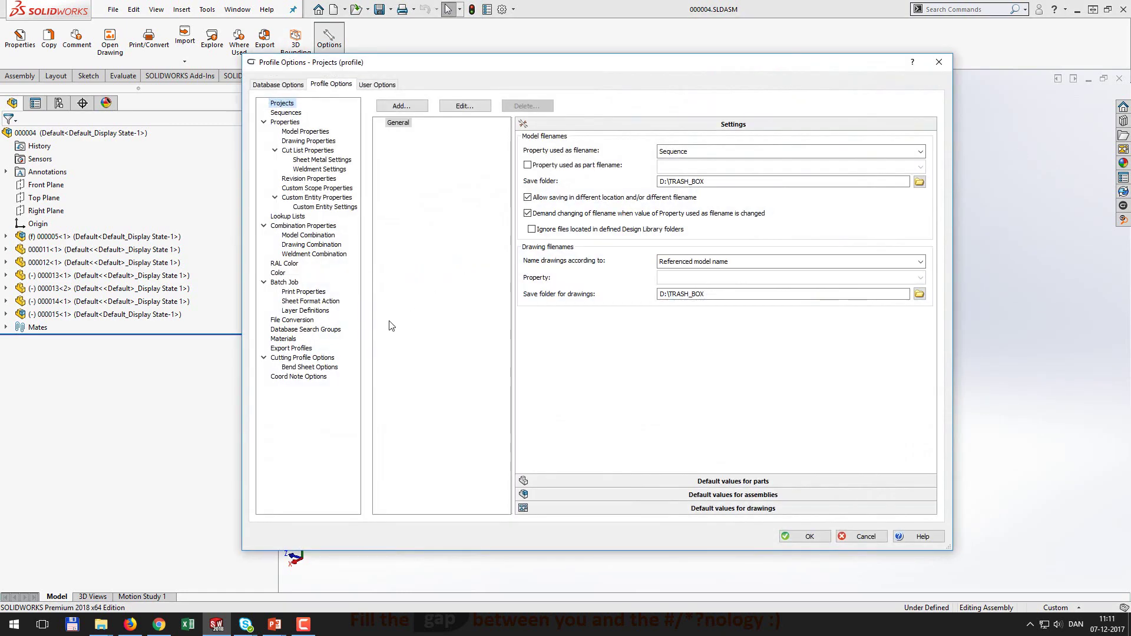
{"action": "left_click", "coordinate": [297, 352]}
{"action": "left_click", "coordinate": [412, 142]}
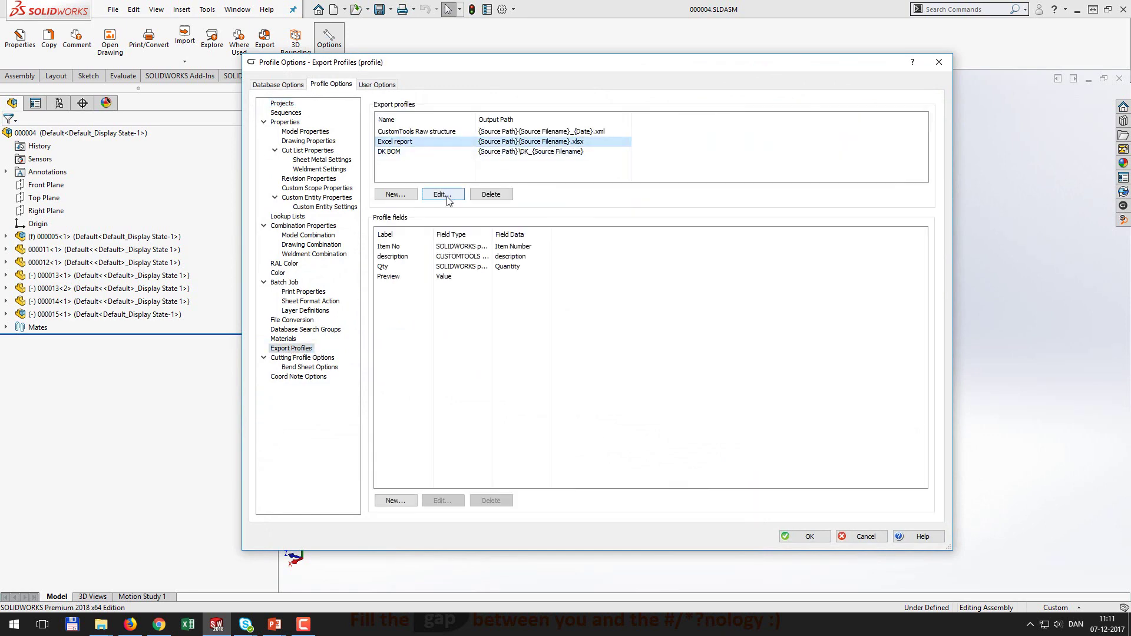
{"action": "left_click", "coordinate": [442, 194]}
{"action": "left_click", "coordinate": [524, 274]}
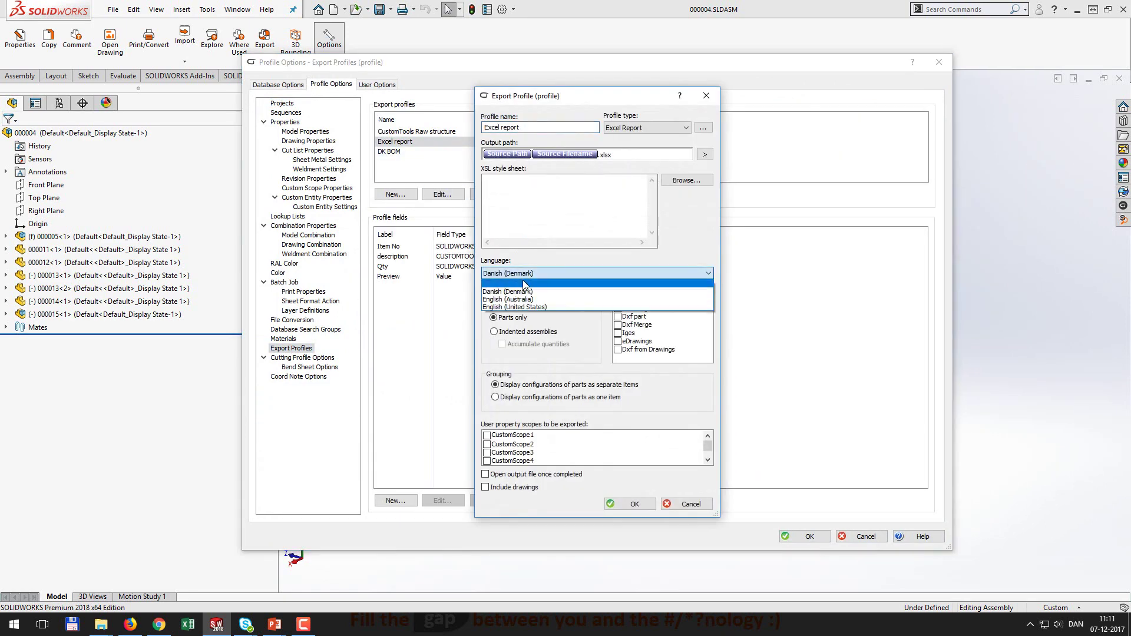
{"action": "left_click", "coordinate": [524, 284]}
{"action": "left_click", "coordinate": [630, 504]}
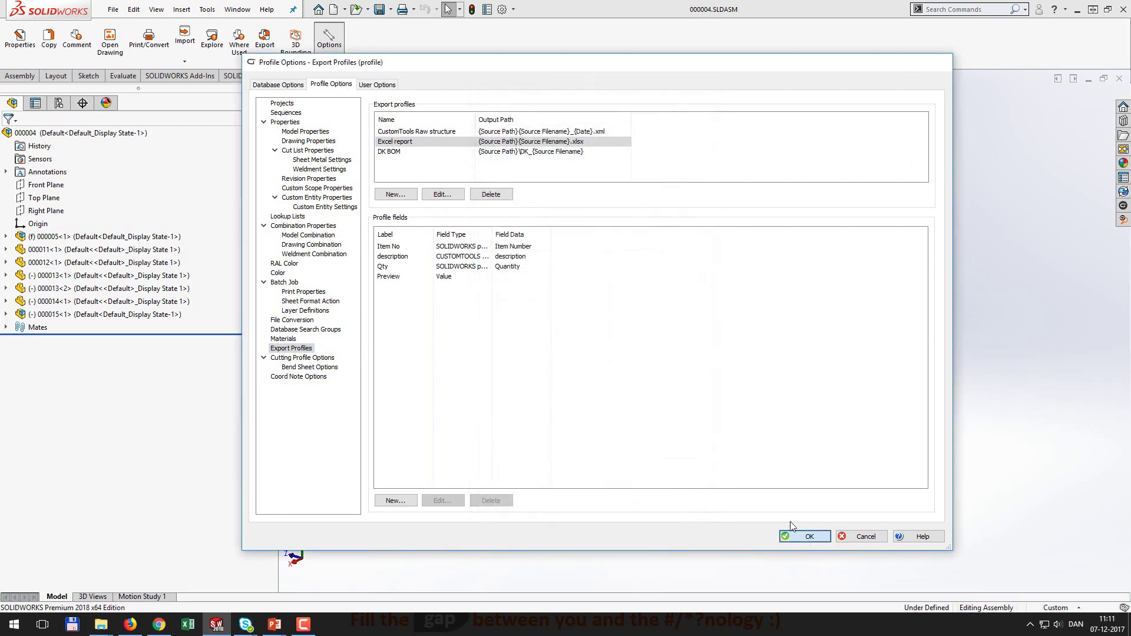
{"action": "key", "text": "Return"}
{"action": "left_click", "coordinate": [264, 41]}
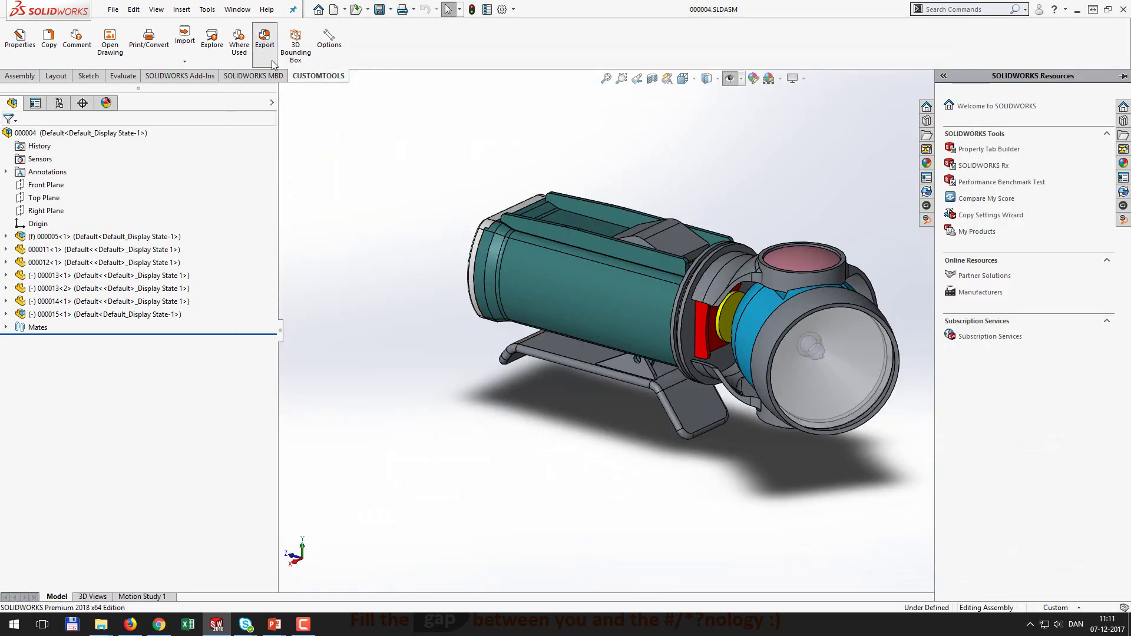